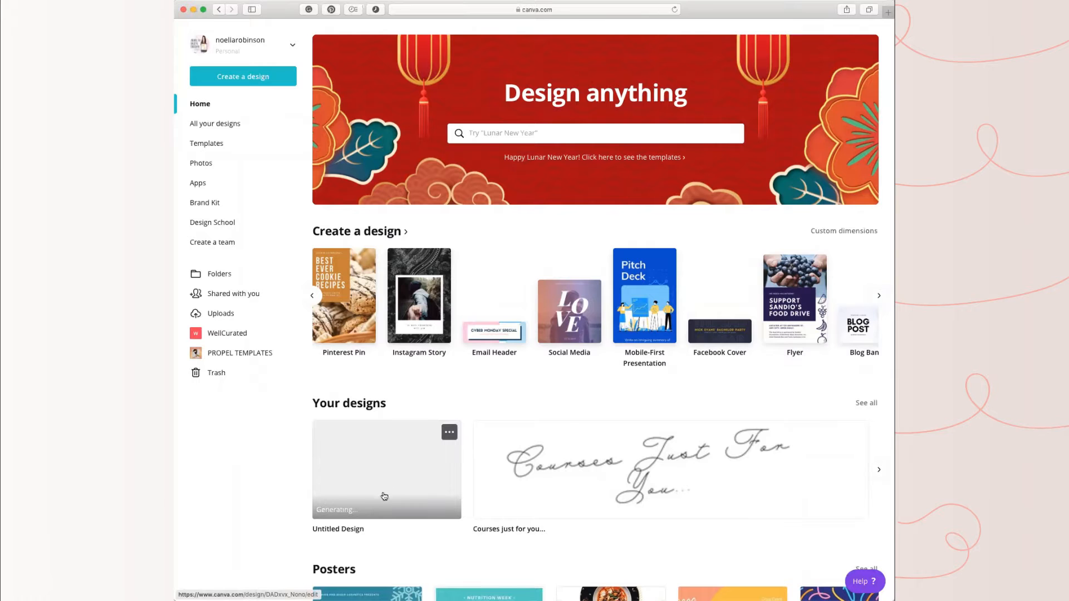
Step: Create a new blank design with custom dimensions of 1000 × 1000 px
left_click(878, 299)
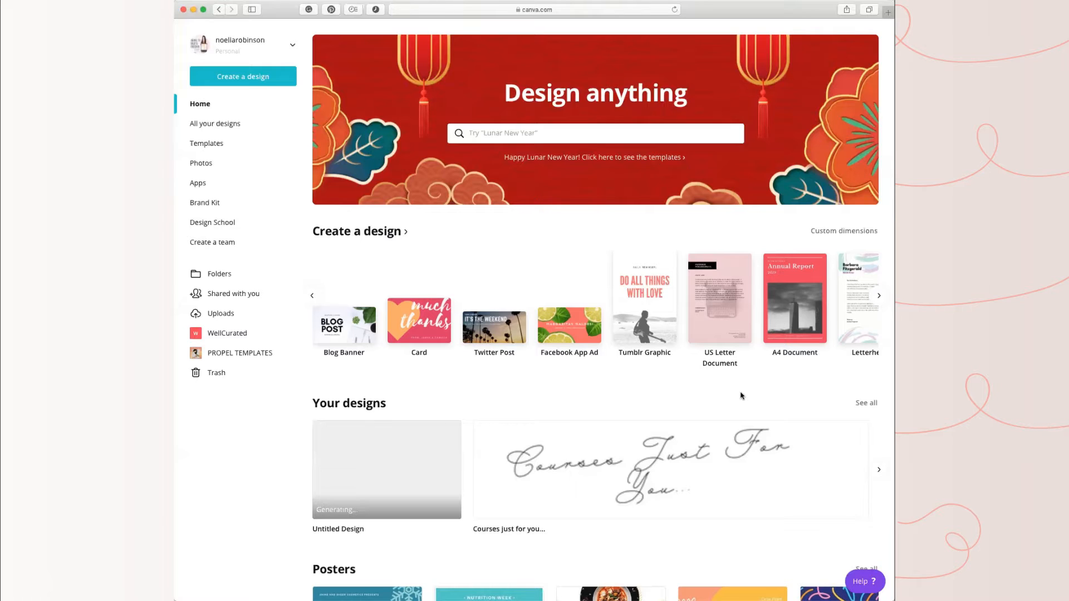
left_click(879, 296)
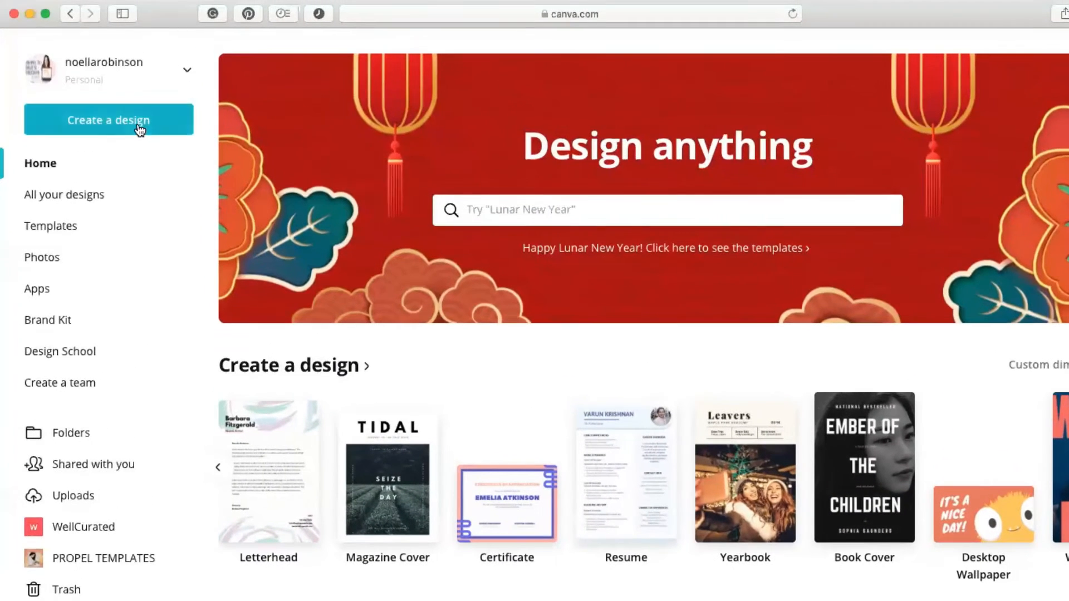
left_click(139, 64)
left_click(123, 209)
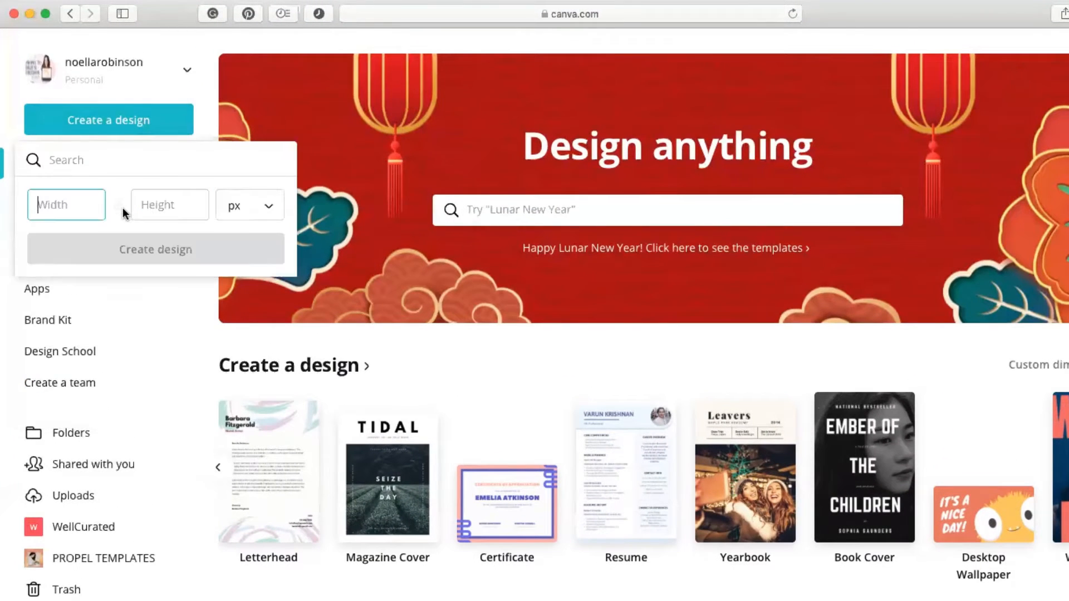
type("1000")
key("Tab")
type("1000")
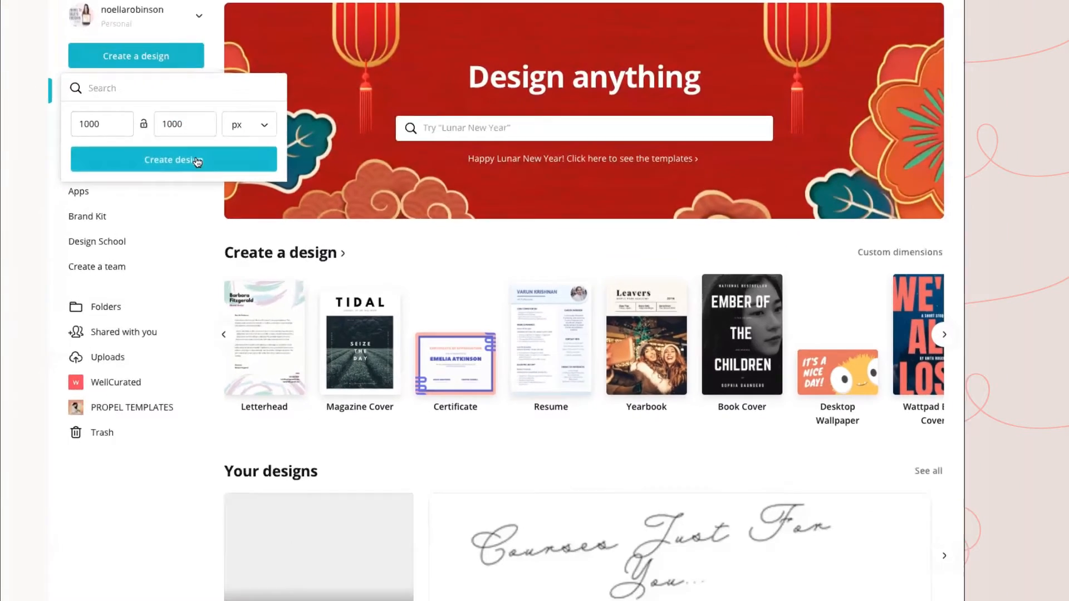
left_click(167, 210)
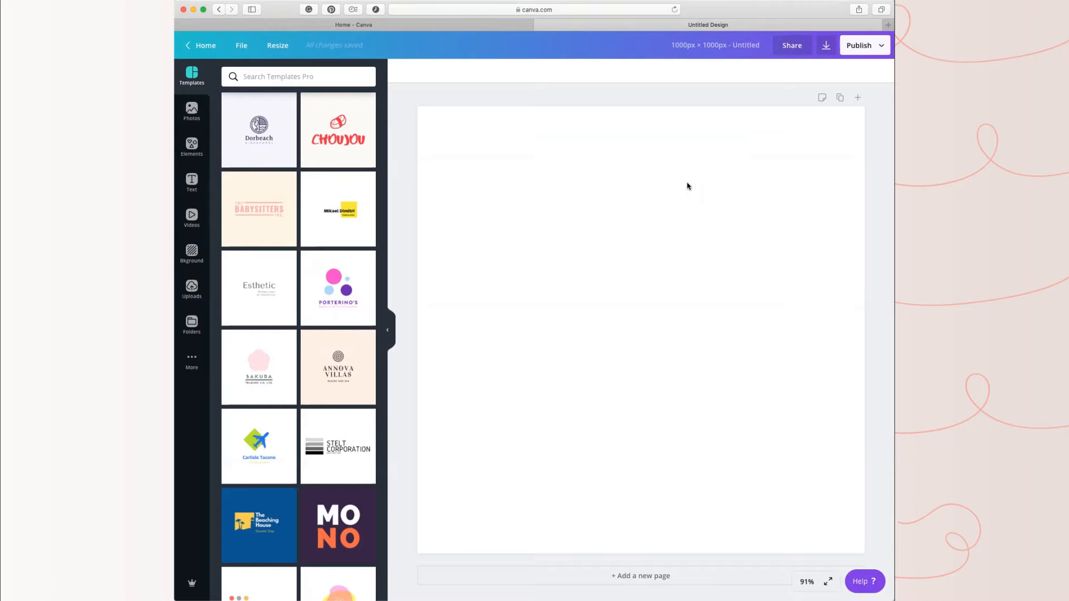
Step: Add five blank pages after the first one and return to page 1
scroll(681, 353, "down", 1)
scroll(681, 353, "up", 1)
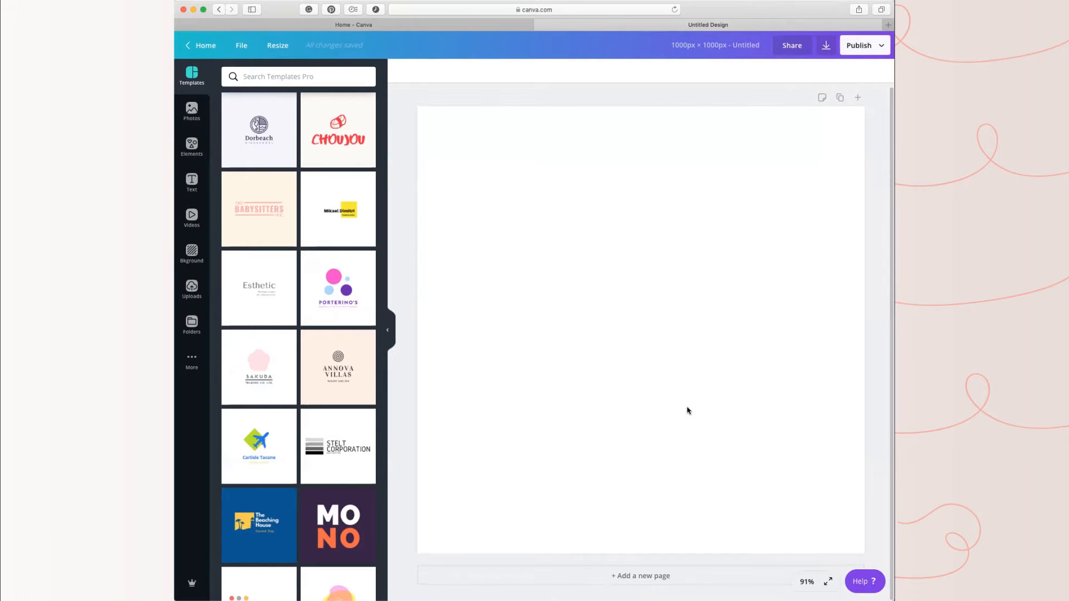
left_click(730, 577)
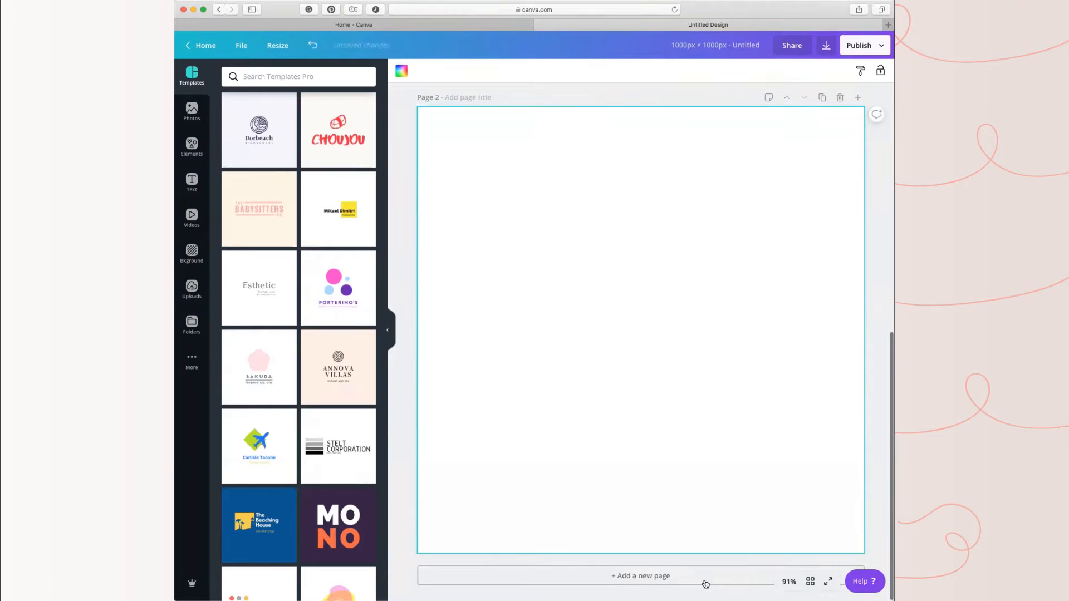
scroll(670, 513, "up", 5)
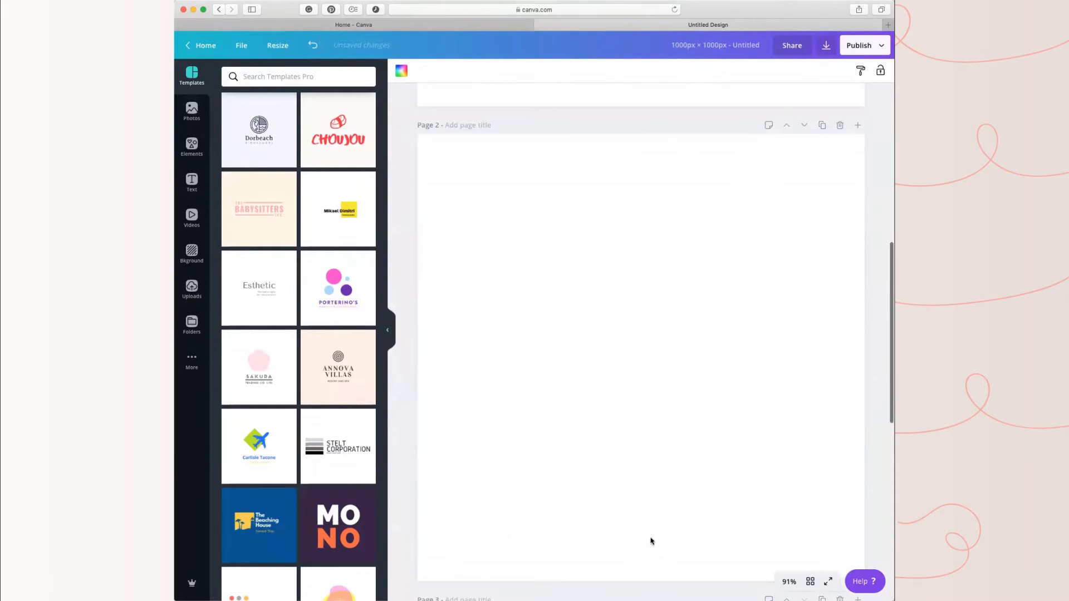
scroll(613, 258, "down", 10)
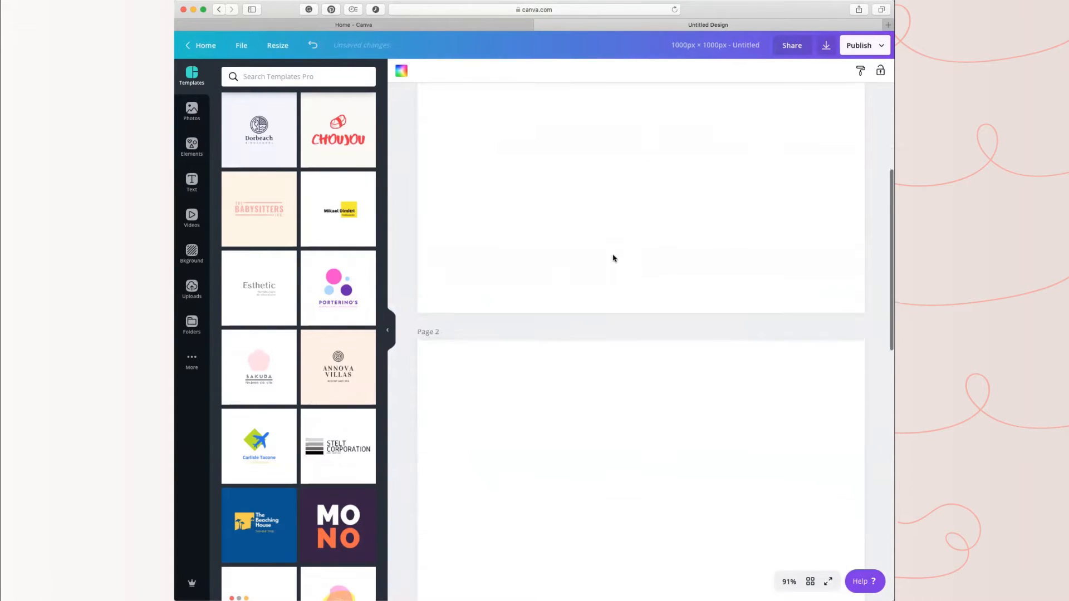
scroll(666, 338, "down", 5)
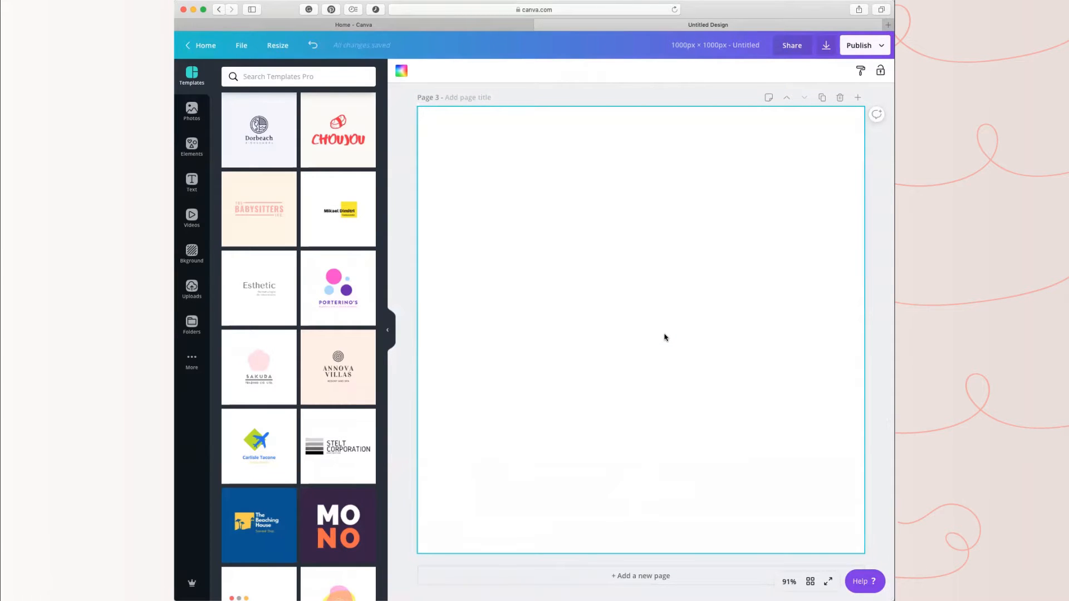
left_click(657, 575)
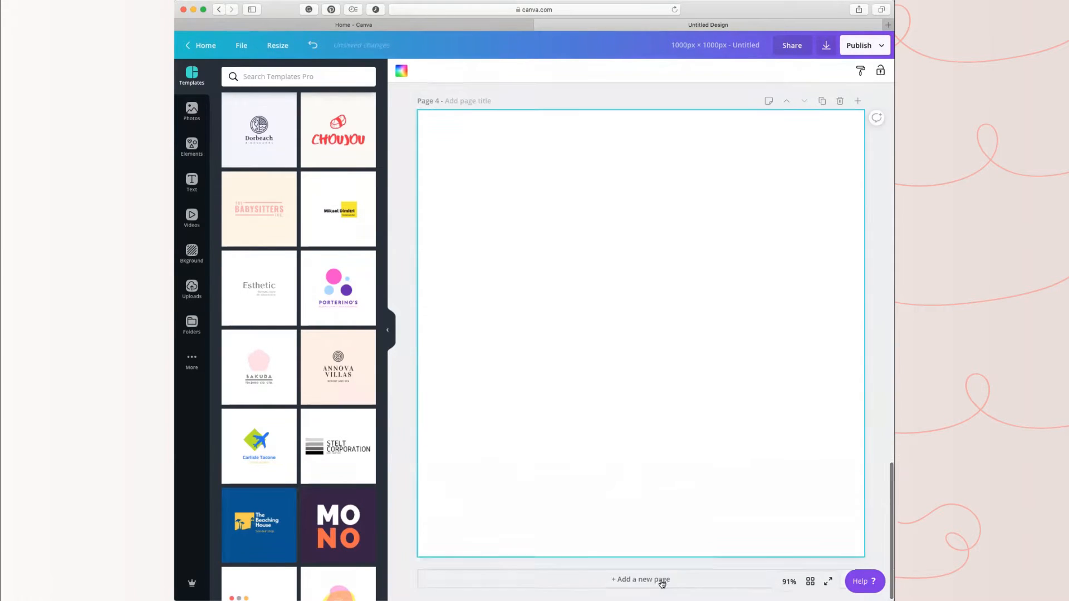
left_click(661, 576)
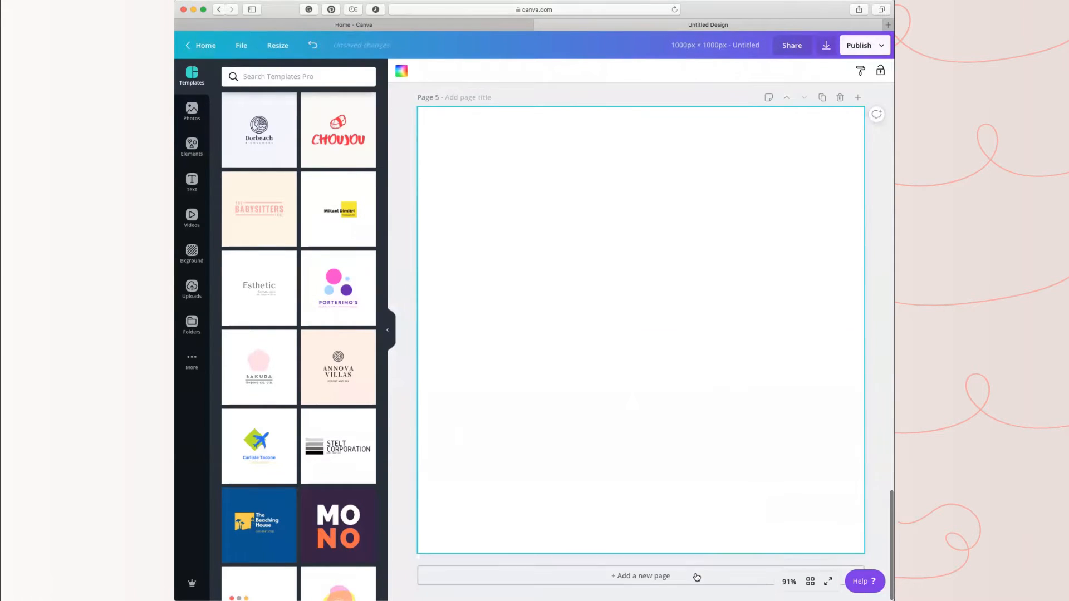
left_click(662, 575)
scroll(760, 416, "up", 20)
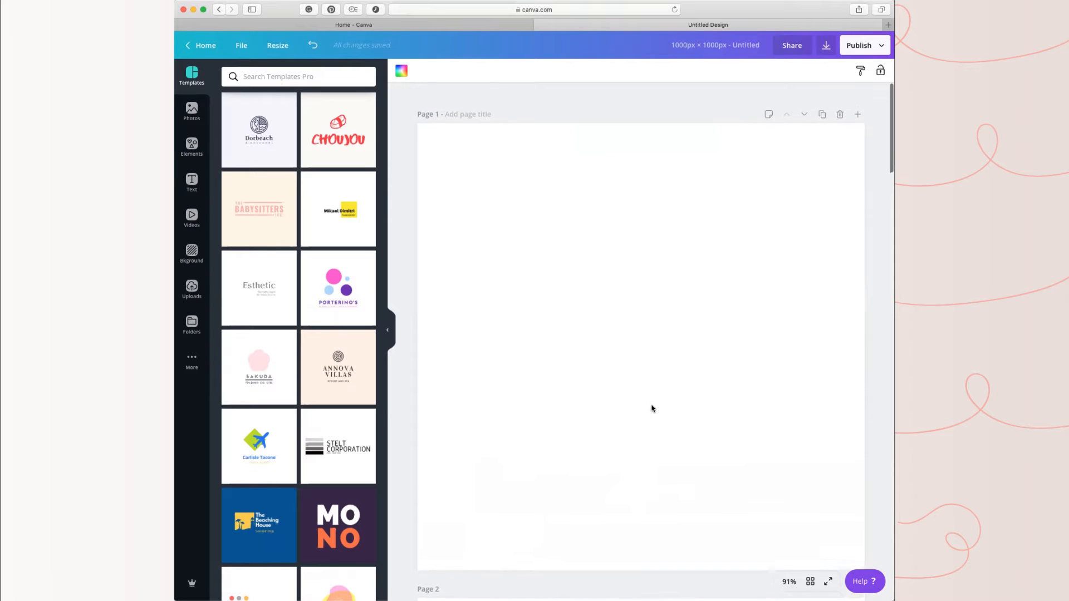
scroll(677, 474, "down", 4)
scroll(677, 476, "up", 4)
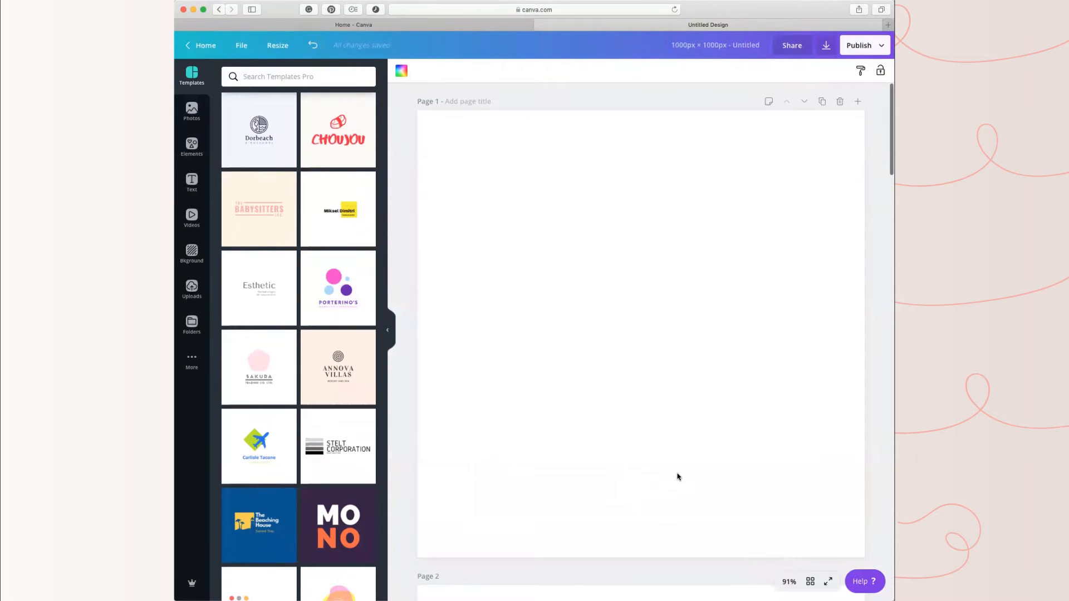
left_click(305, 76)
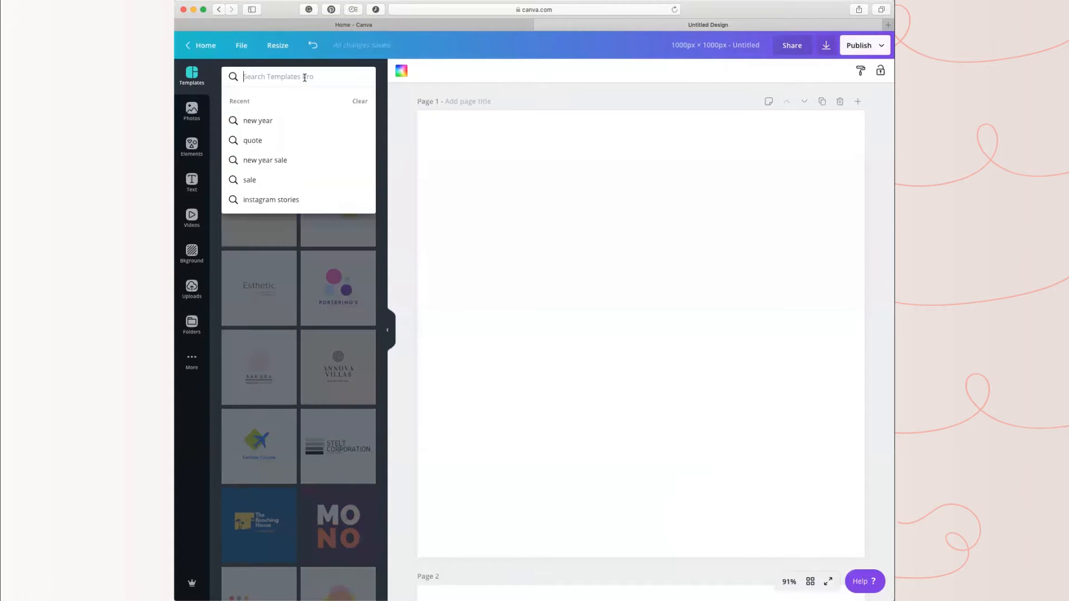
type("shop")
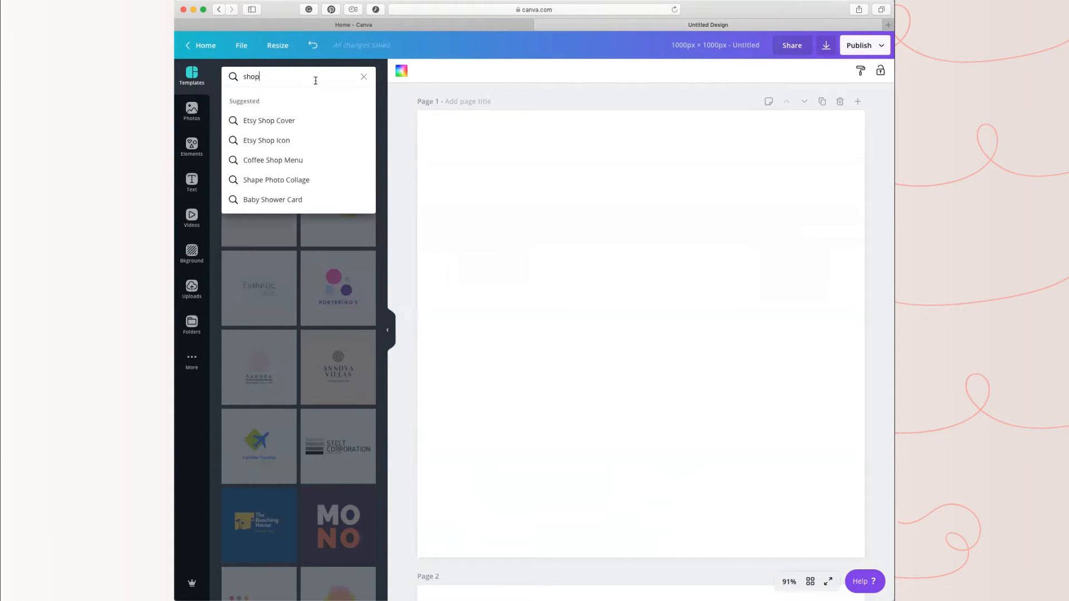
left_click(364, 77)
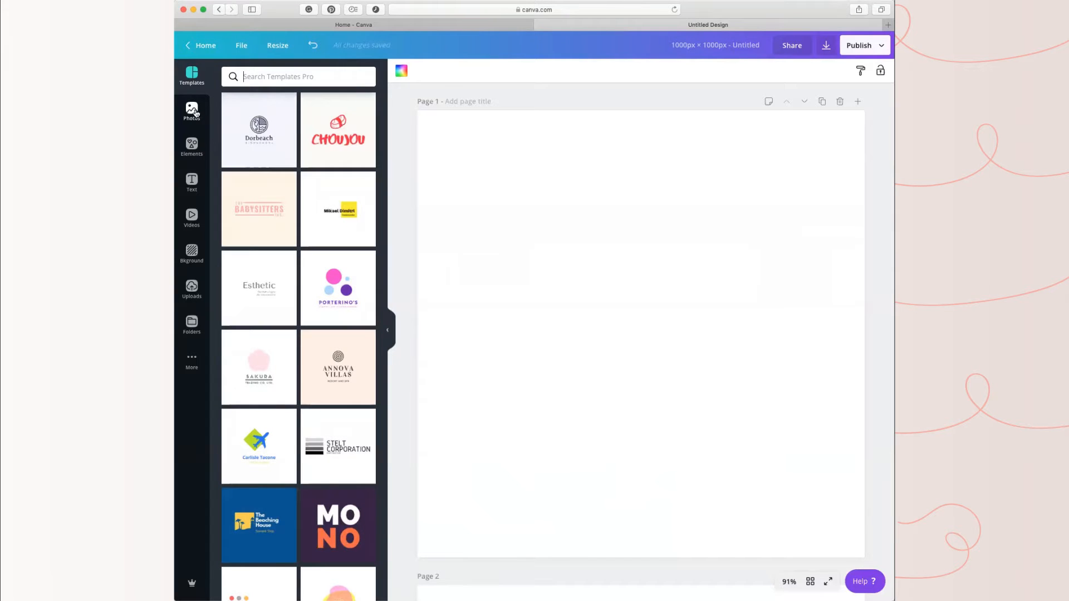
Step: Search the elements for "shop" and add the black shopping cart with three white lines to page 1
left_click(192, 146)
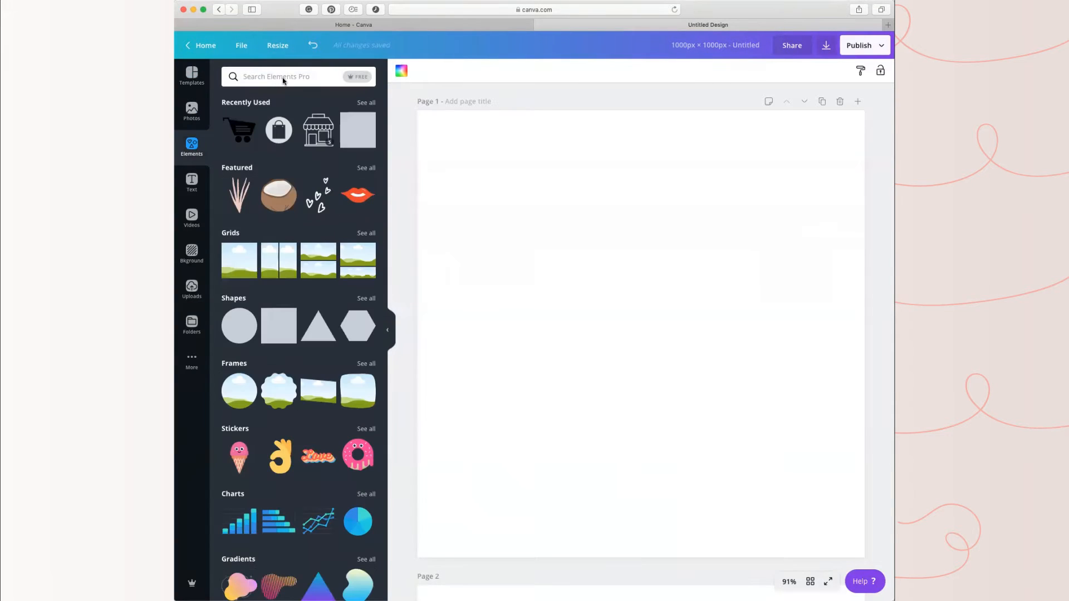
left_click(283, 77)
type("shop")
key("Return")
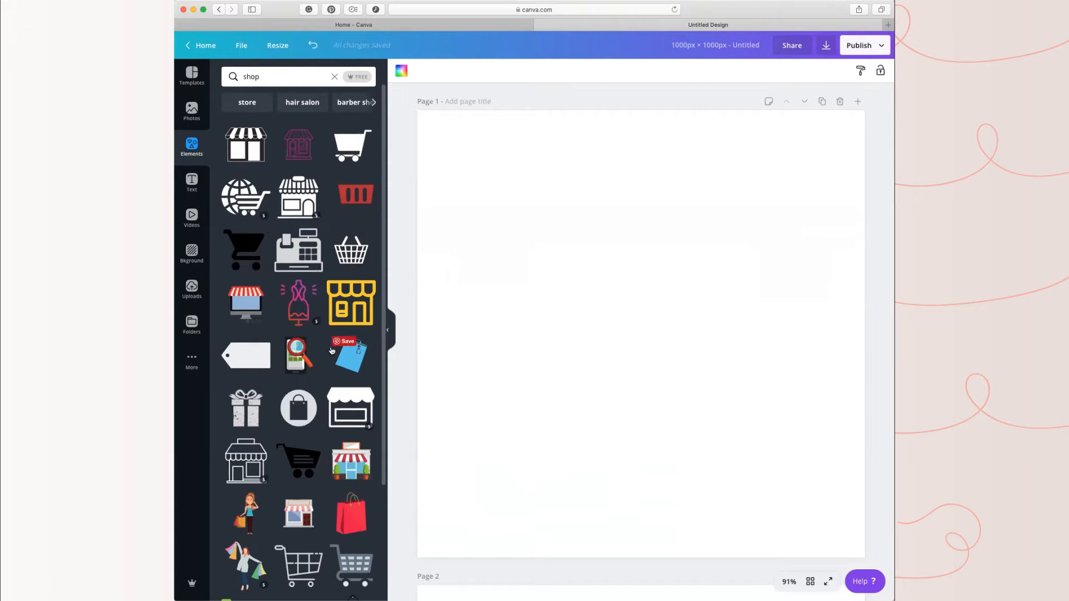
scroll(316, 424, "down", 3)
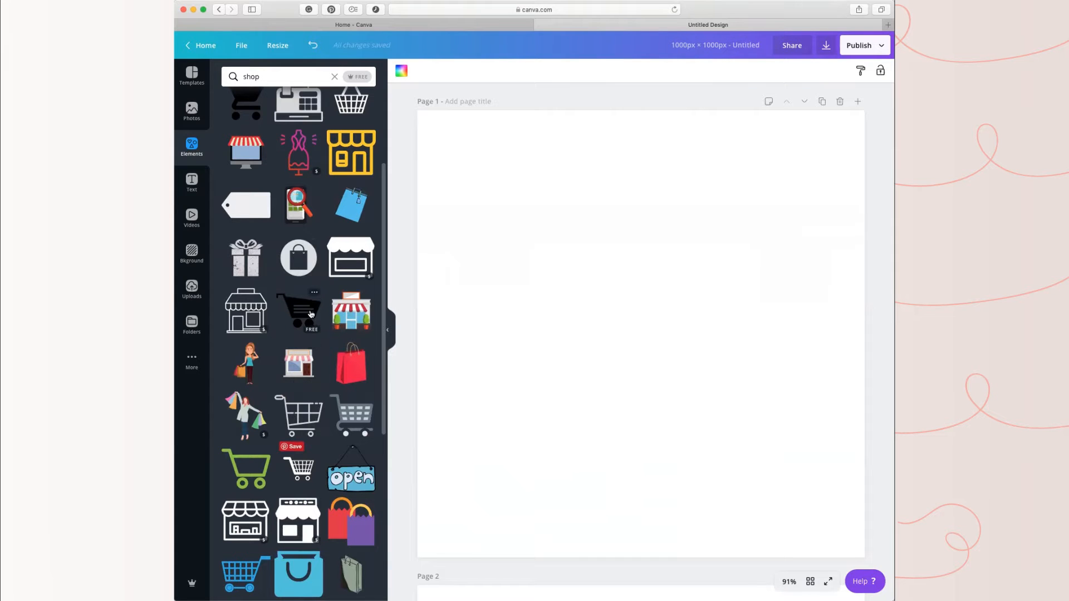
scroll(322, 414, "down", 7)
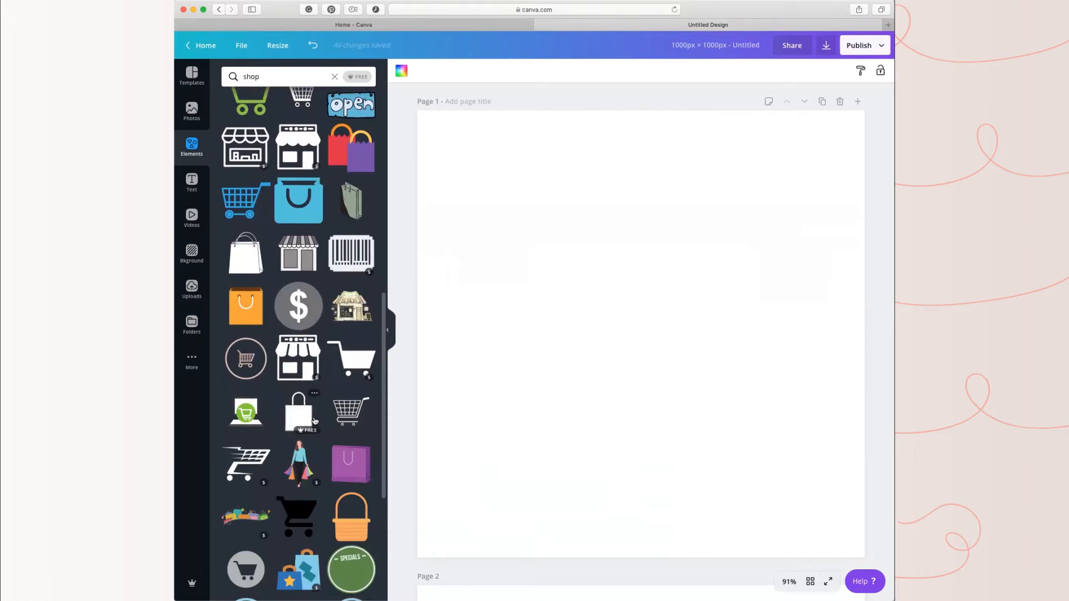
scroll(315, 420, "down", 2)
scroll(315, 420, "down", 2)
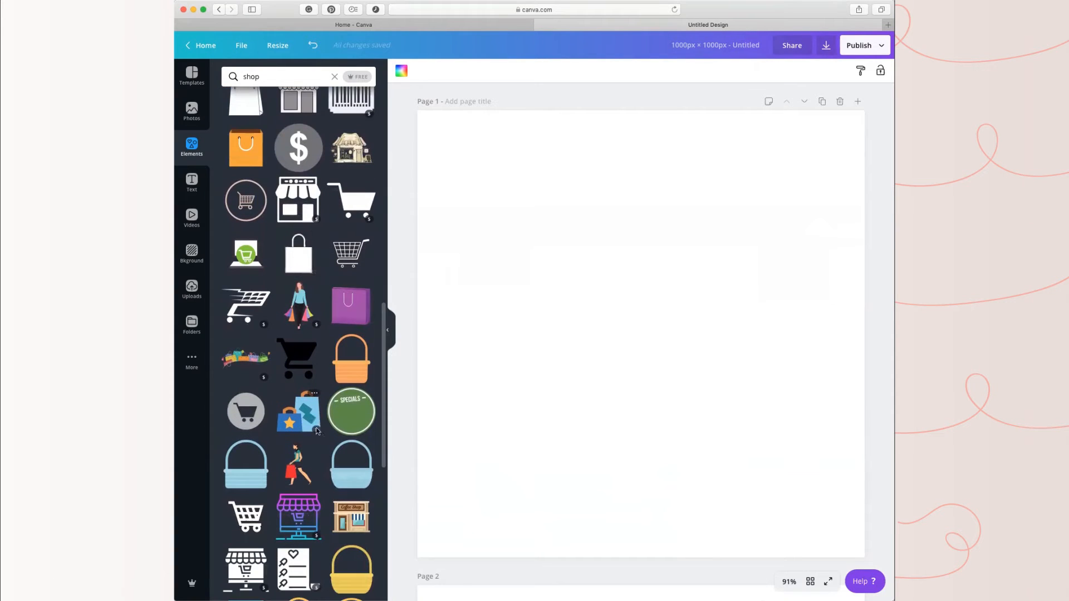
scroll(317, 431, "down", 2)
scroll(286, 294, "up", 14)
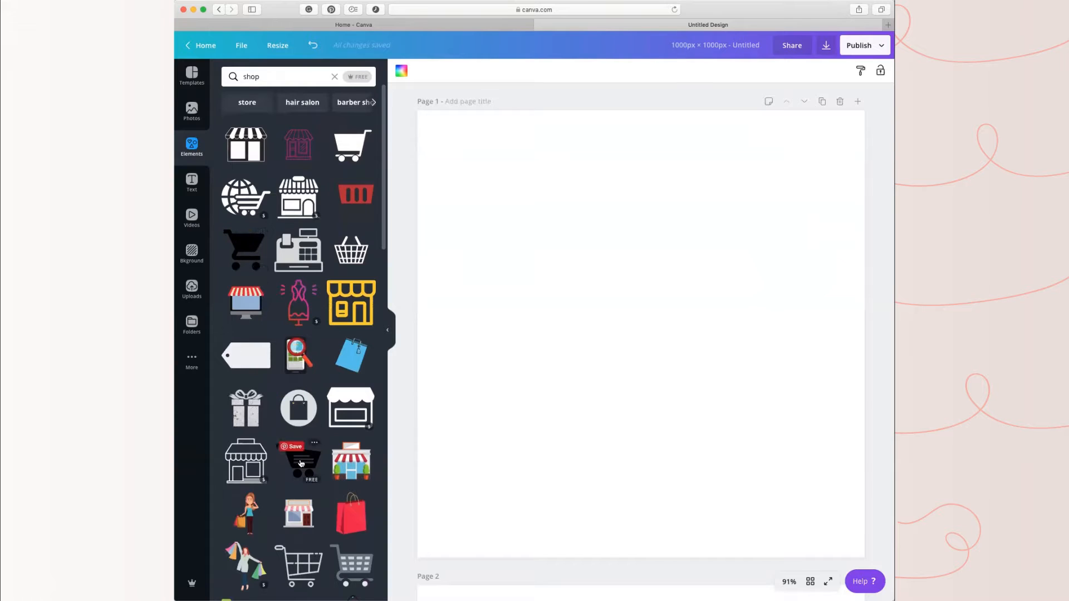
left_click(713, 376)
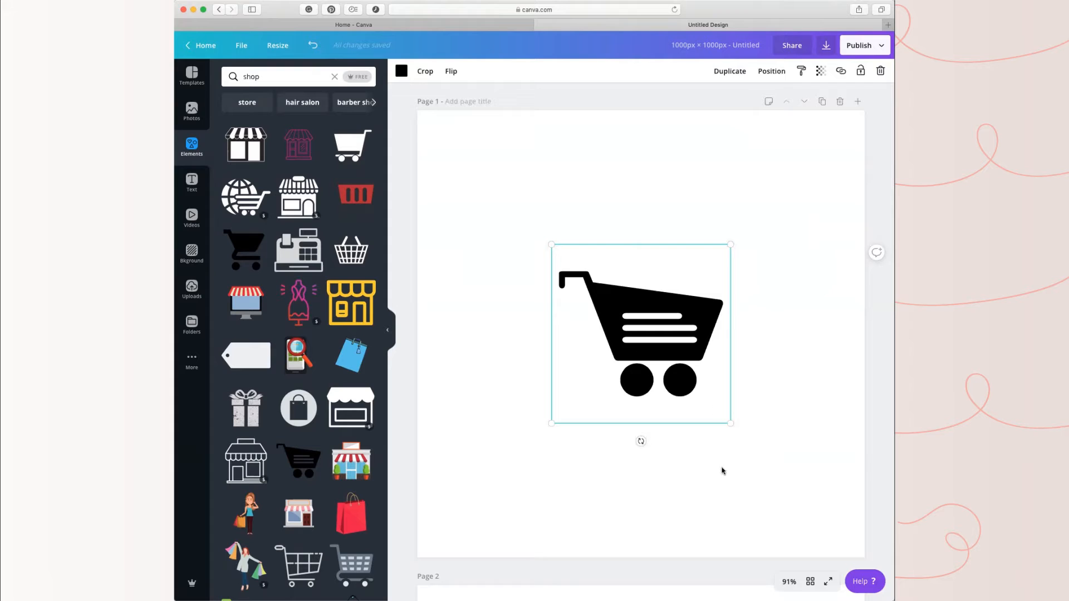
Step: Recolor the shopping cart with the teal from the PROPEL TO DIGITAL FREEDOM palette and enlarge it to about 770 × 770
left_click(654, 327)
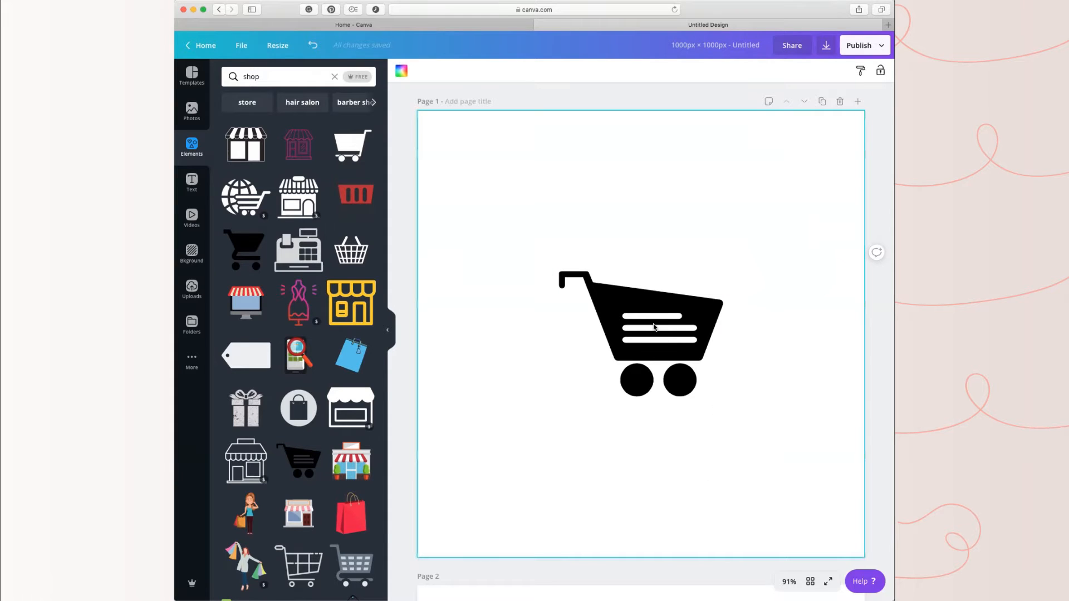
left_click(654, 328)
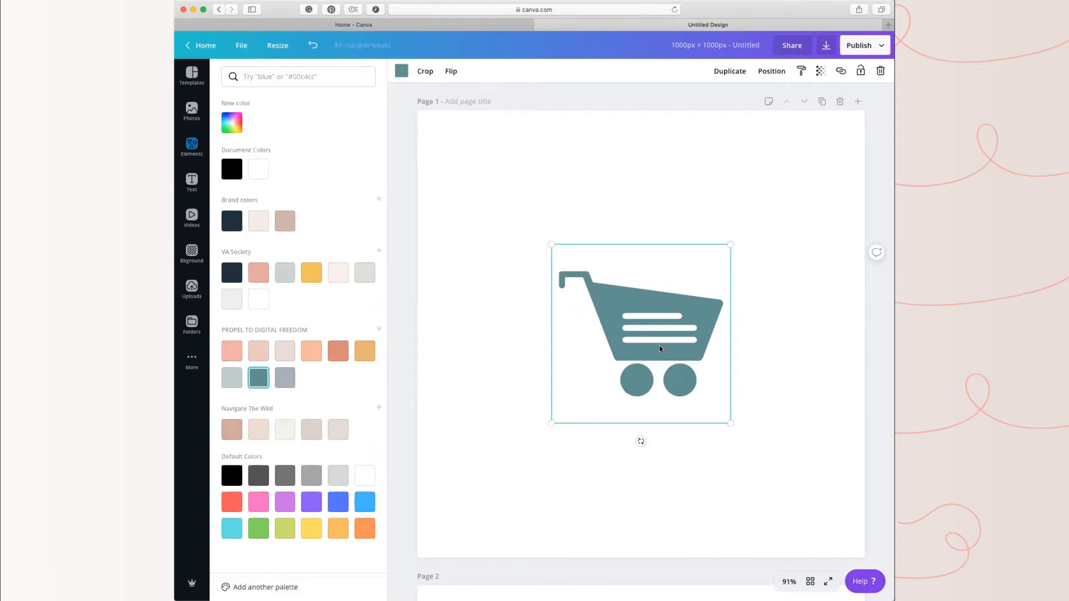
left_click_drag(644, 360, 599, 254)
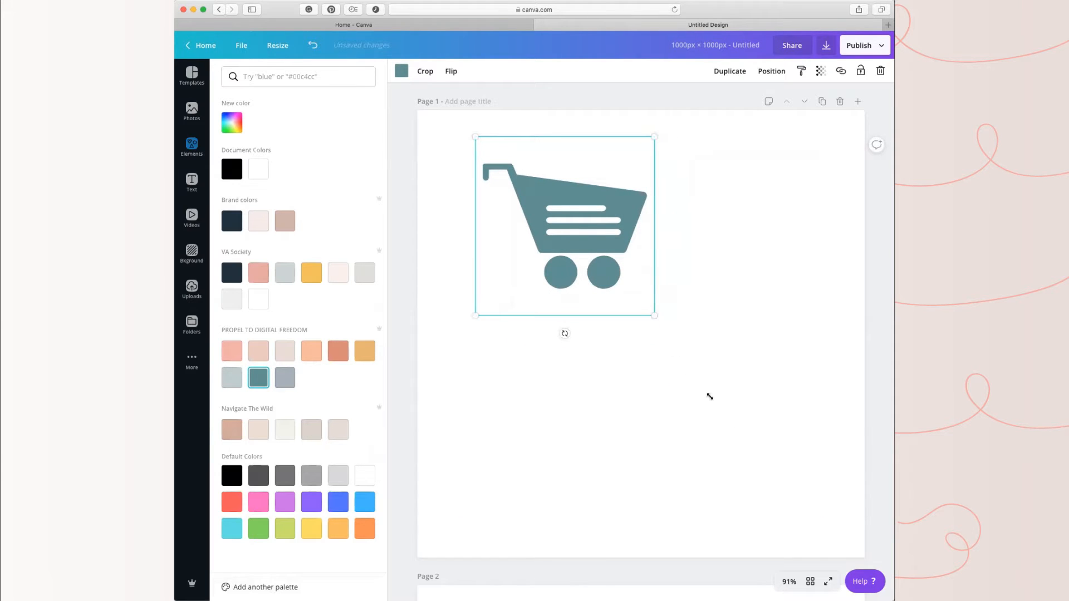
left_click_drag(654, 315, 776, 497)
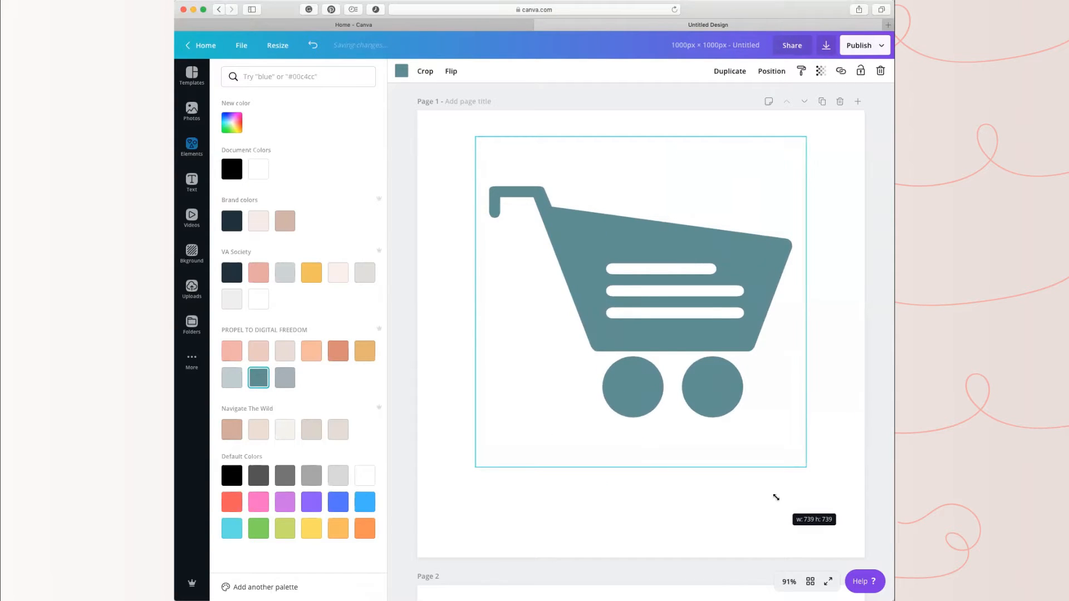
left_click_drag(776, 497, 776, 497)
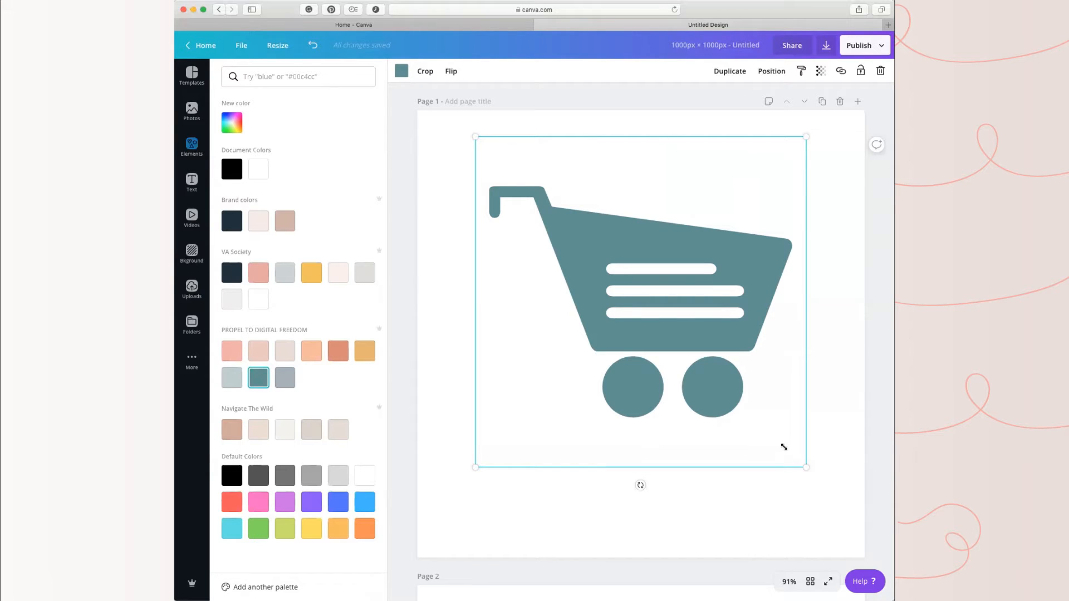
left_click_drag(814, 483, 815, 482)
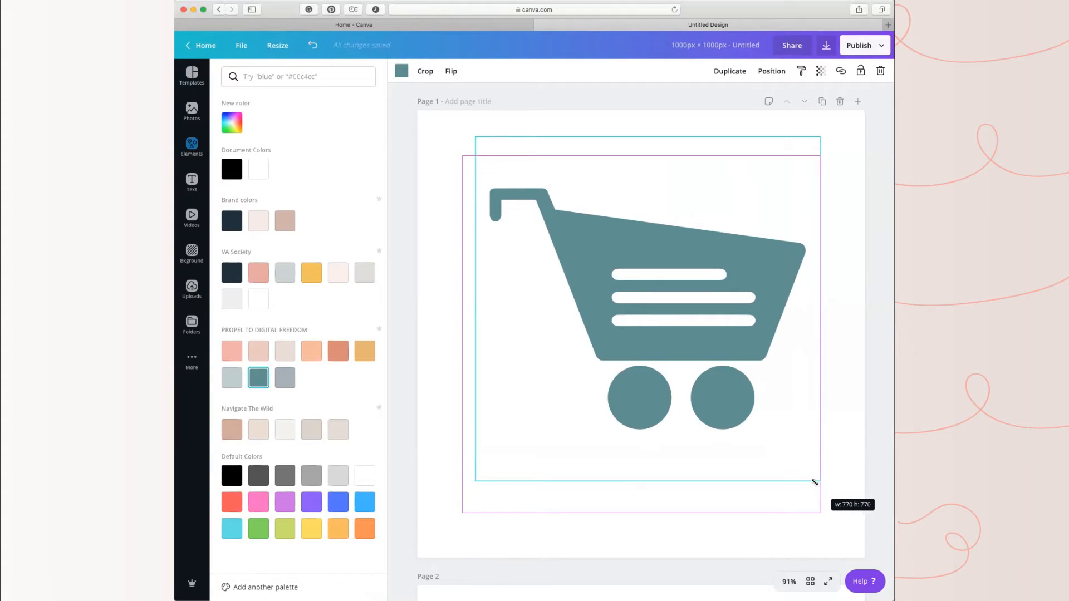
left_click_drag(814, 483, 812, 480)
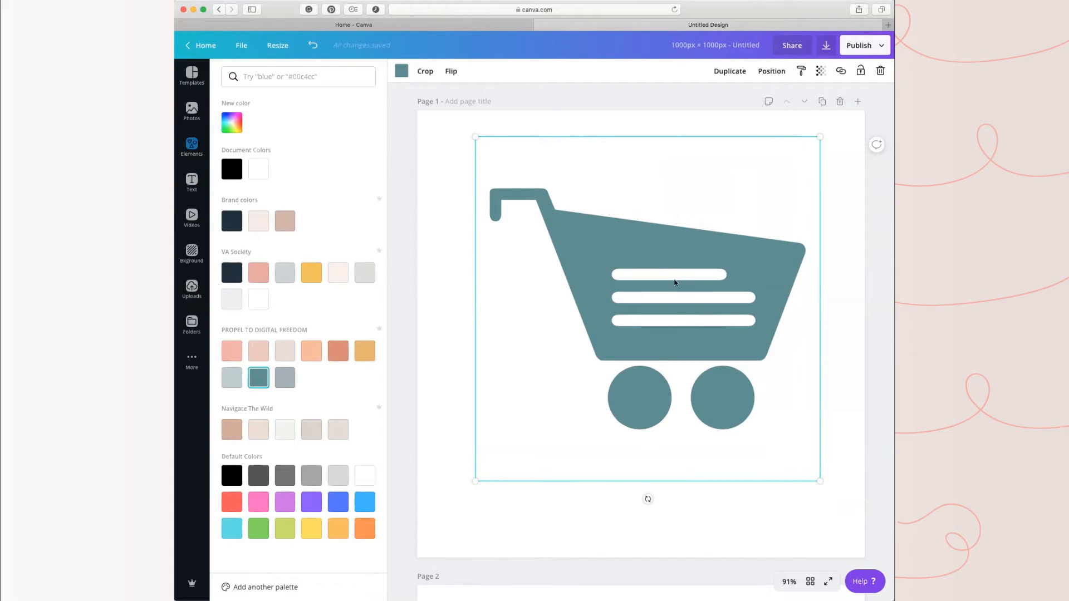
Step: Center the shopping cart horizontally and vertically on page 1 and deselect it
left_click_drag(672, 279, 710, 268)
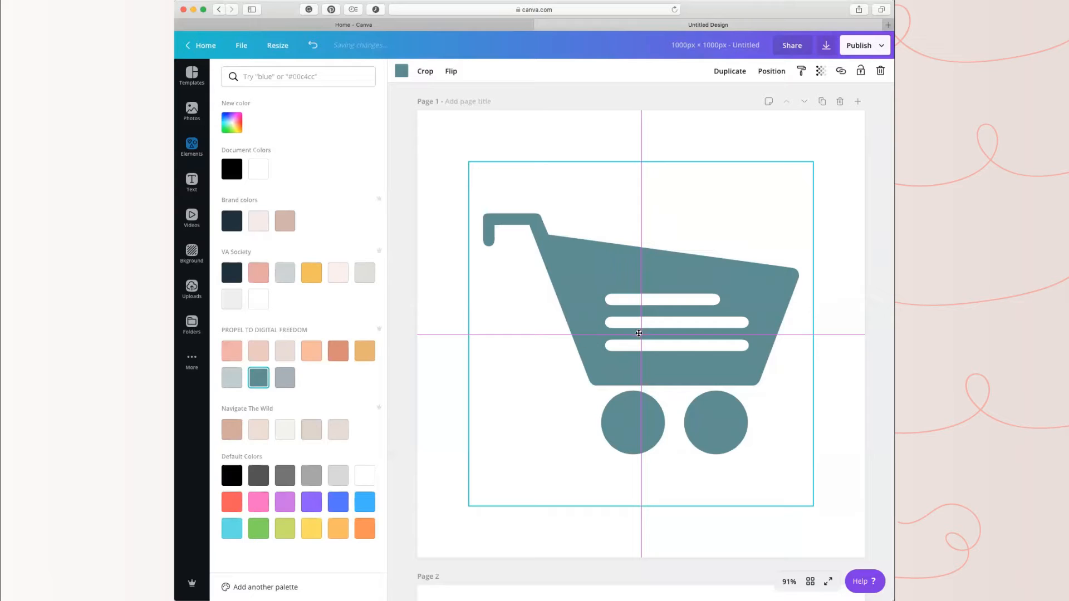
left_click_drag(638, 333, 638, 333)
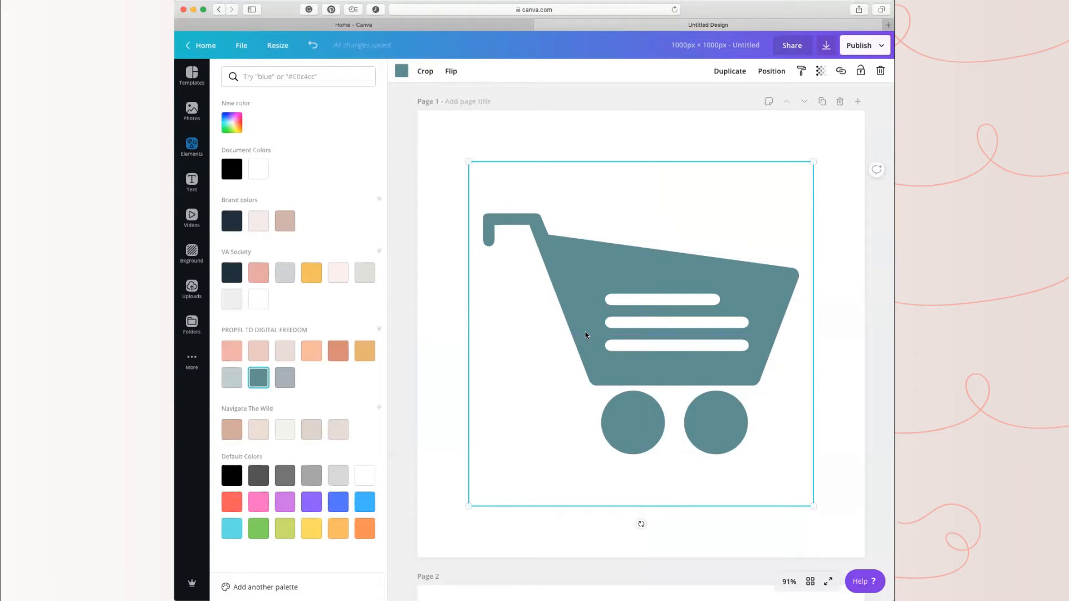
left_click(629, 122)
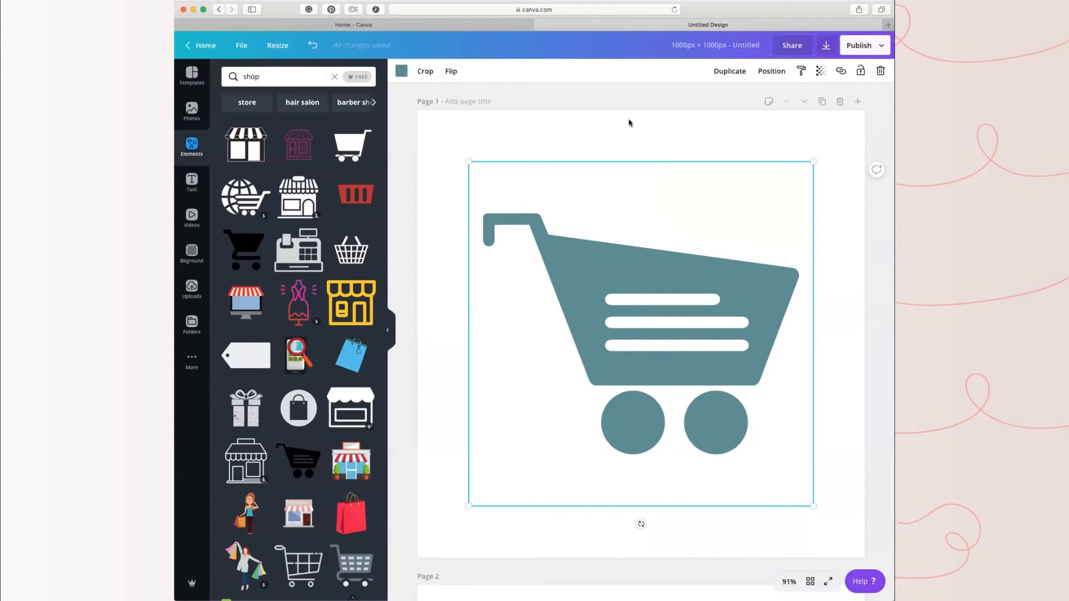
left_click(820, 128)
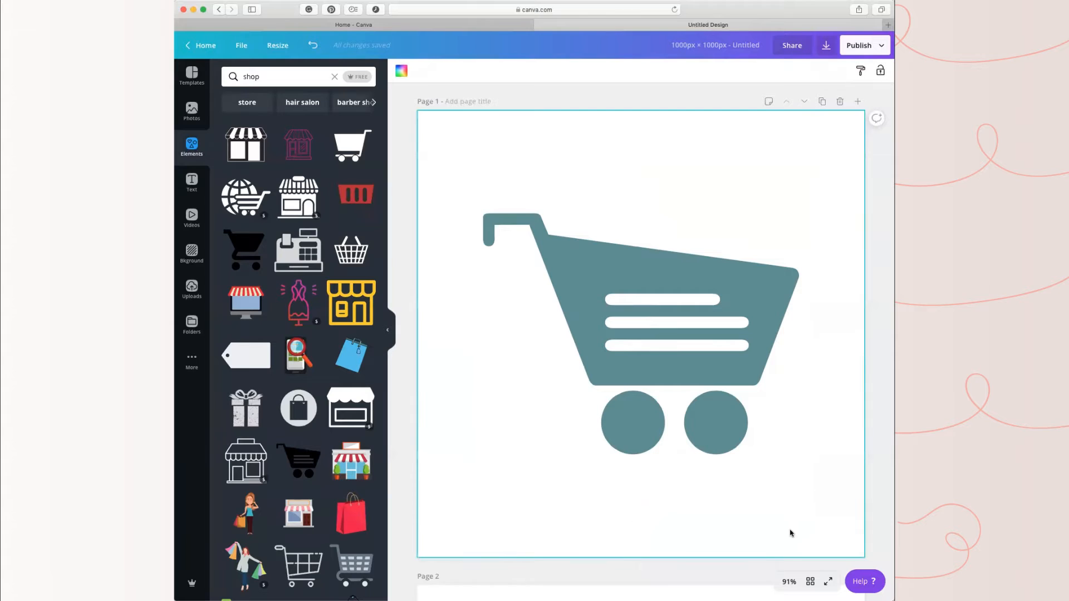
Step: Make page 2 active and search the elements for "people"
scroll(754, 535, "down", 5)
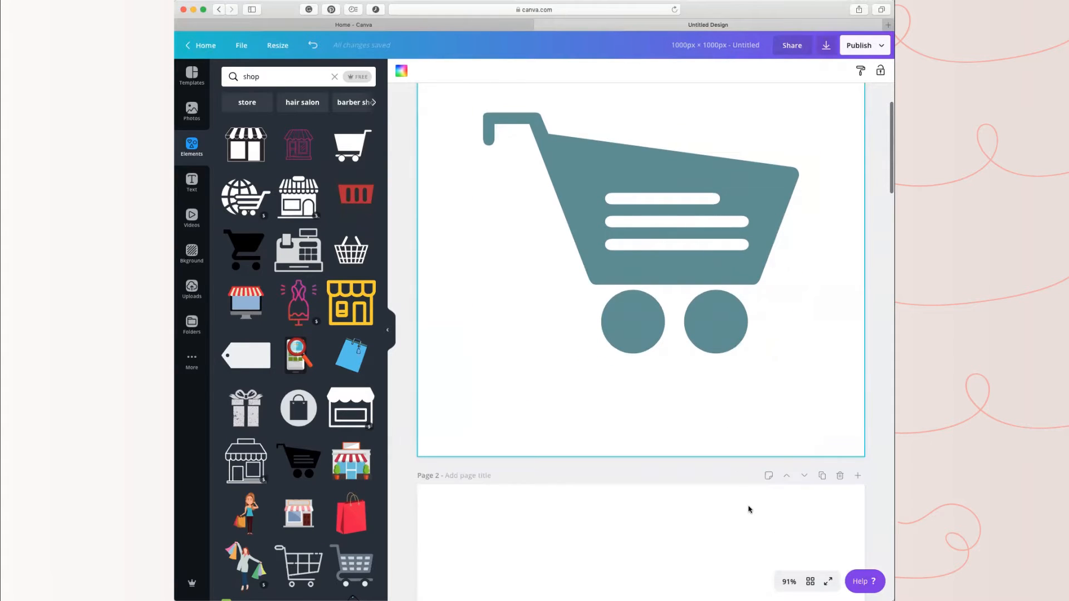
scroll(698, 497, "down", 5)
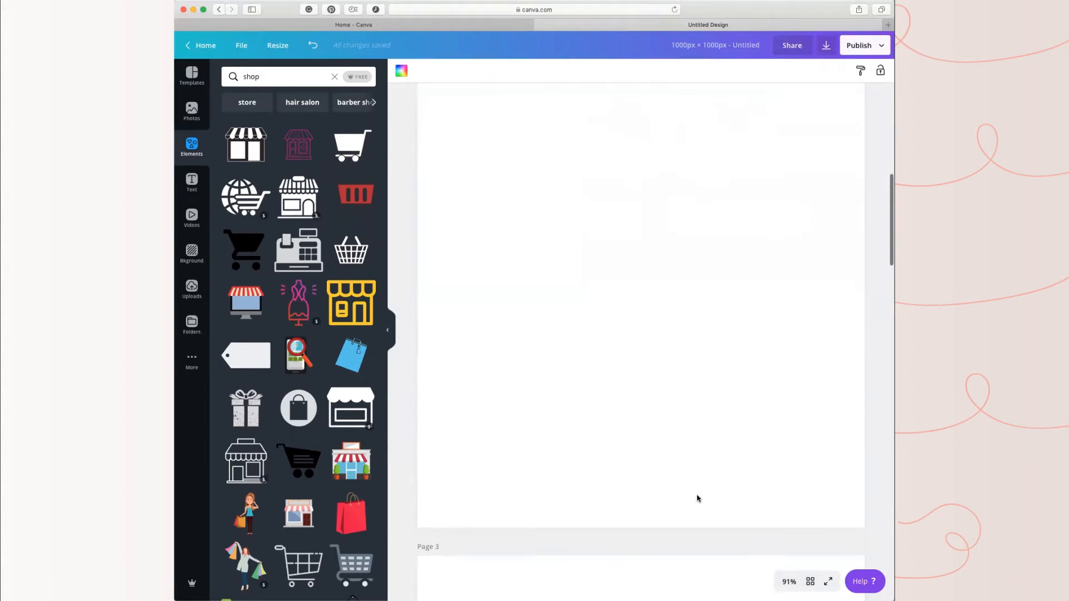
left_click(648, 343)
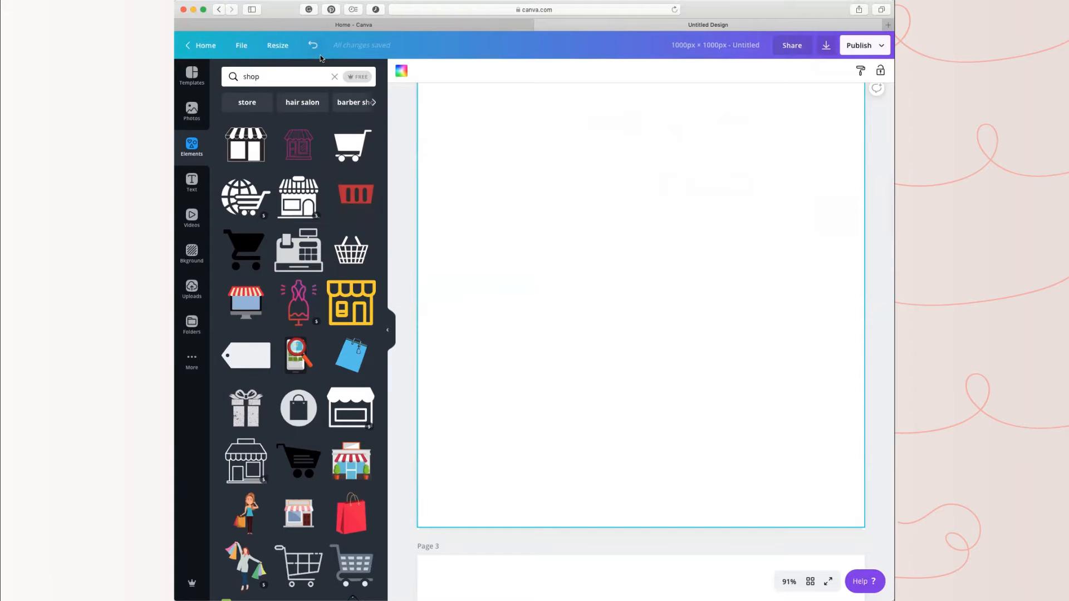
left_click(223, 76)
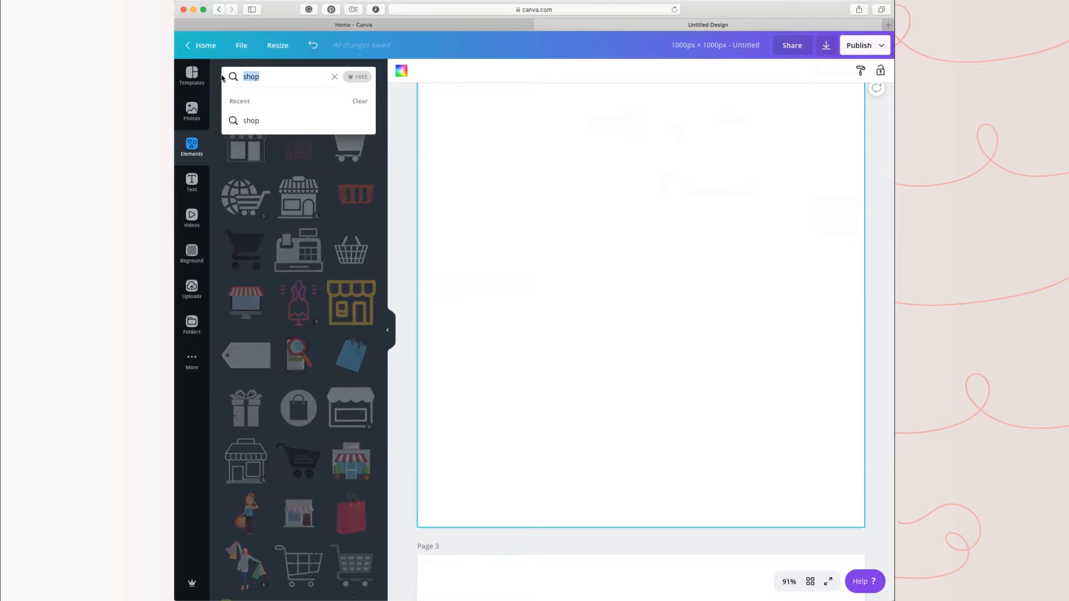
key("BackSpace")
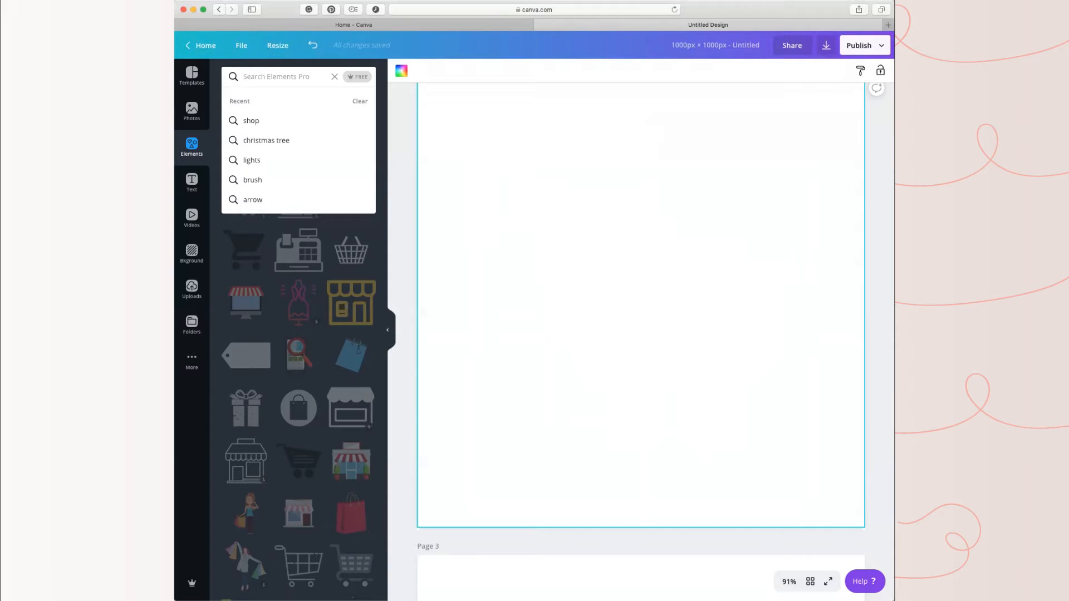
type("people")
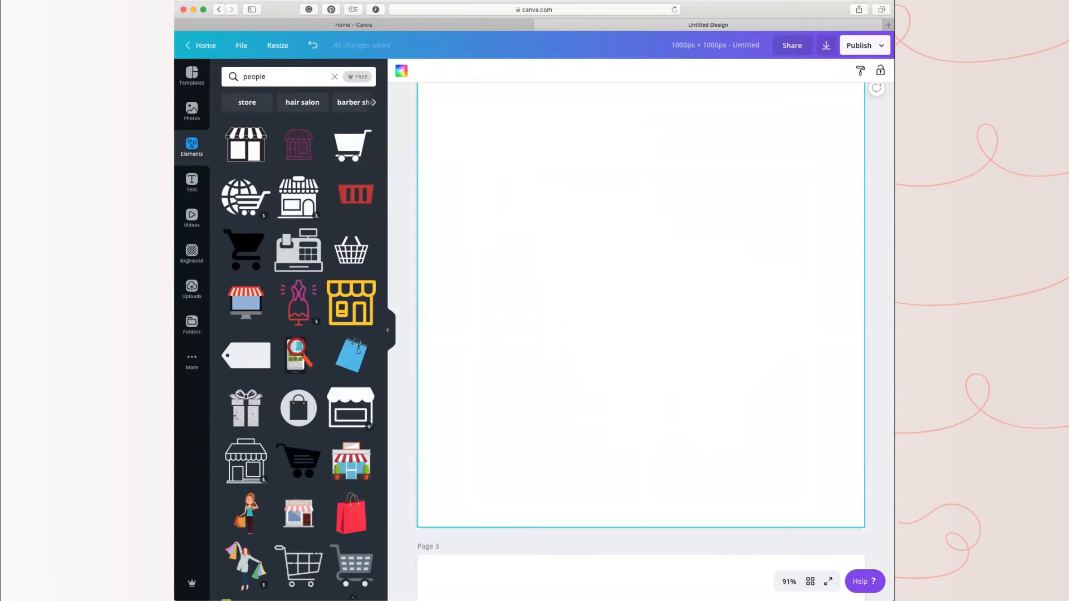
key("Return")
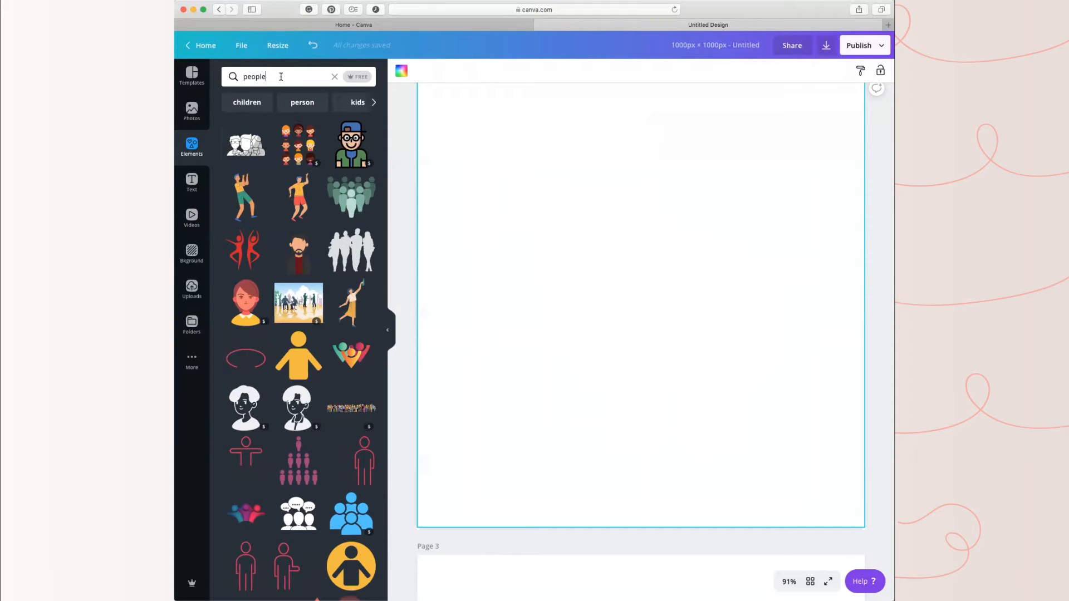
Step: Search the elements for "love" and add the solid white heart with two small outlined hearts to page 2
left_click_drag(282, 77, 217, 74)
type("love")
key("Return")
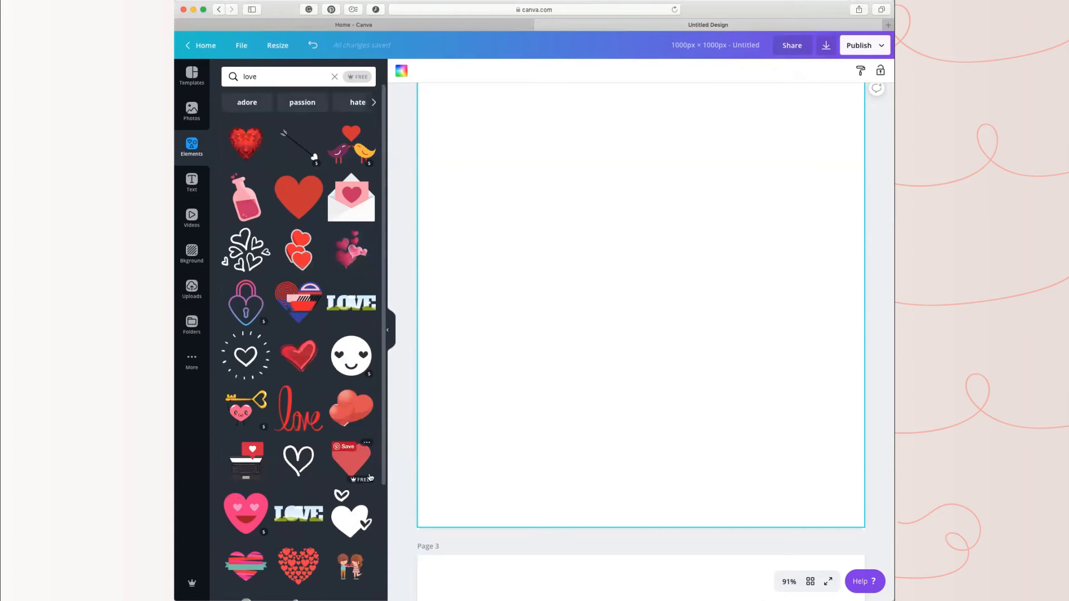
scroll(678, 310, "up", 10)
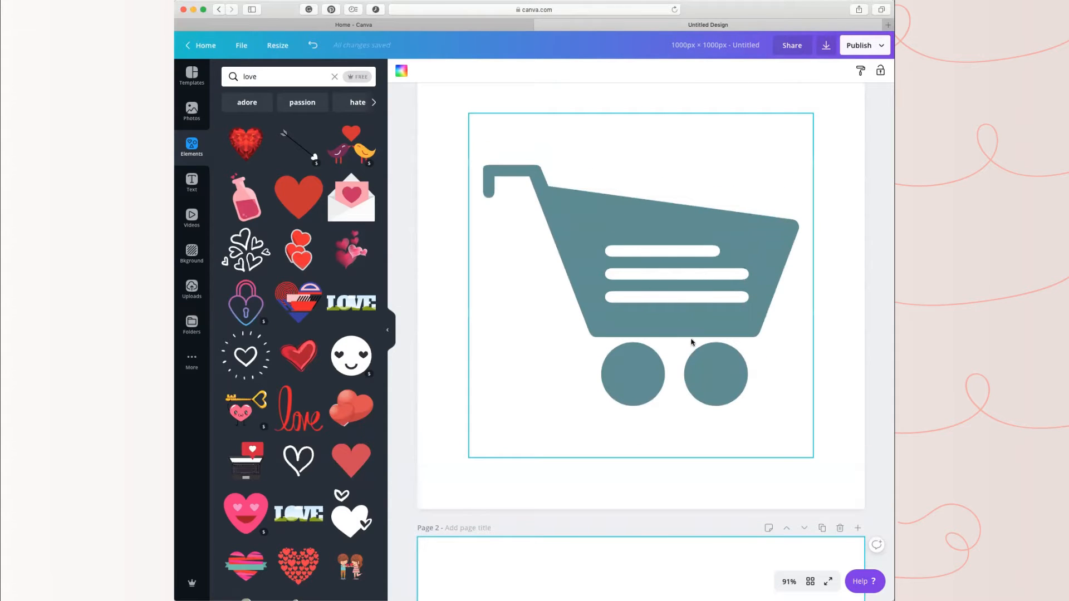
scroll(654, 384, "down", 1)
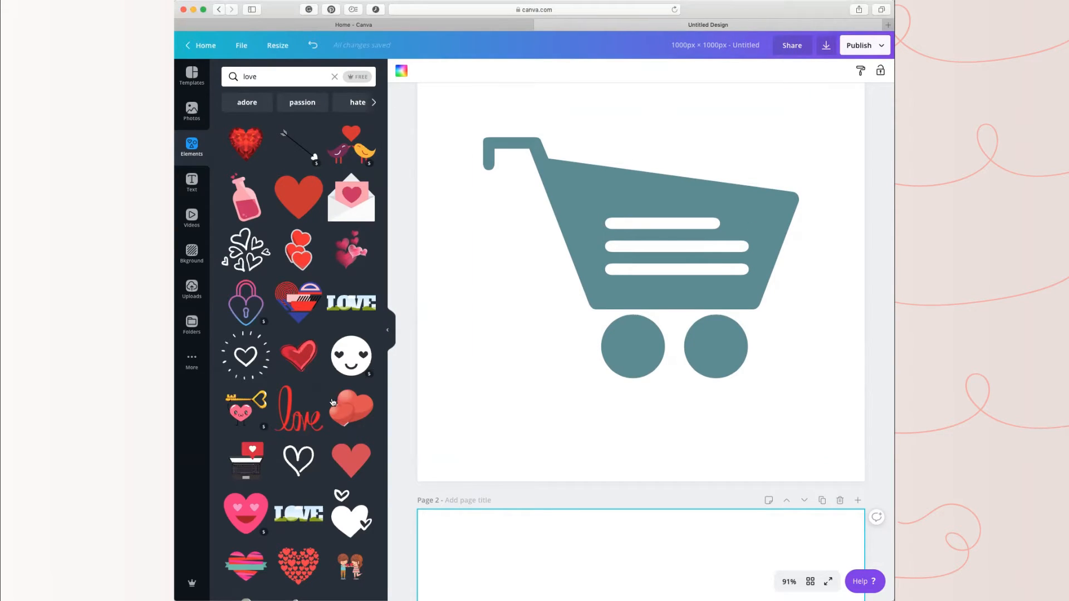
scroll(657, 356, "down", 4)
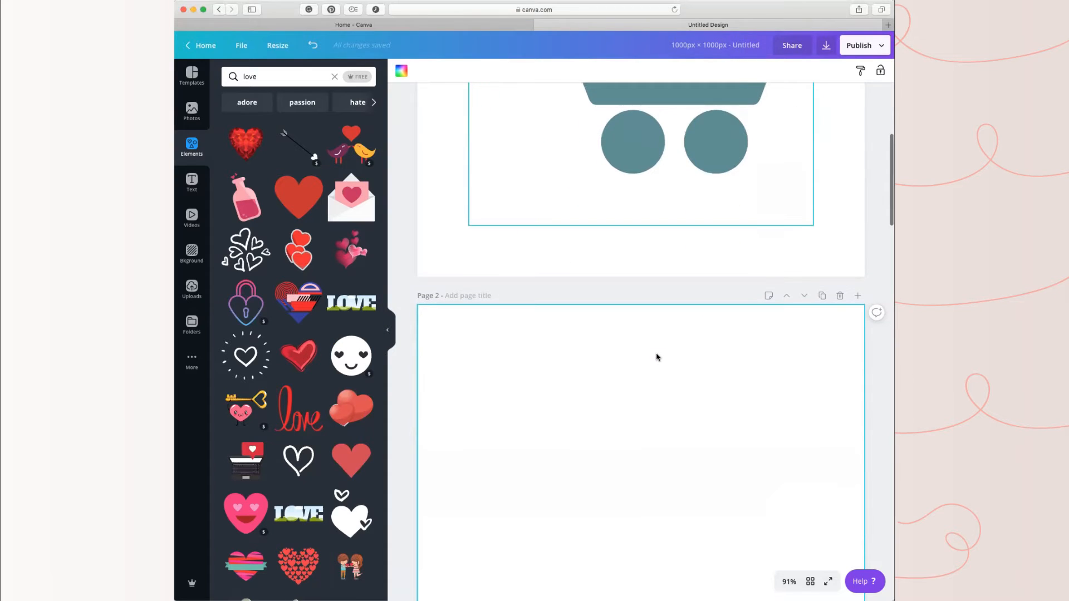
scroll(656, 356, "down", 3)
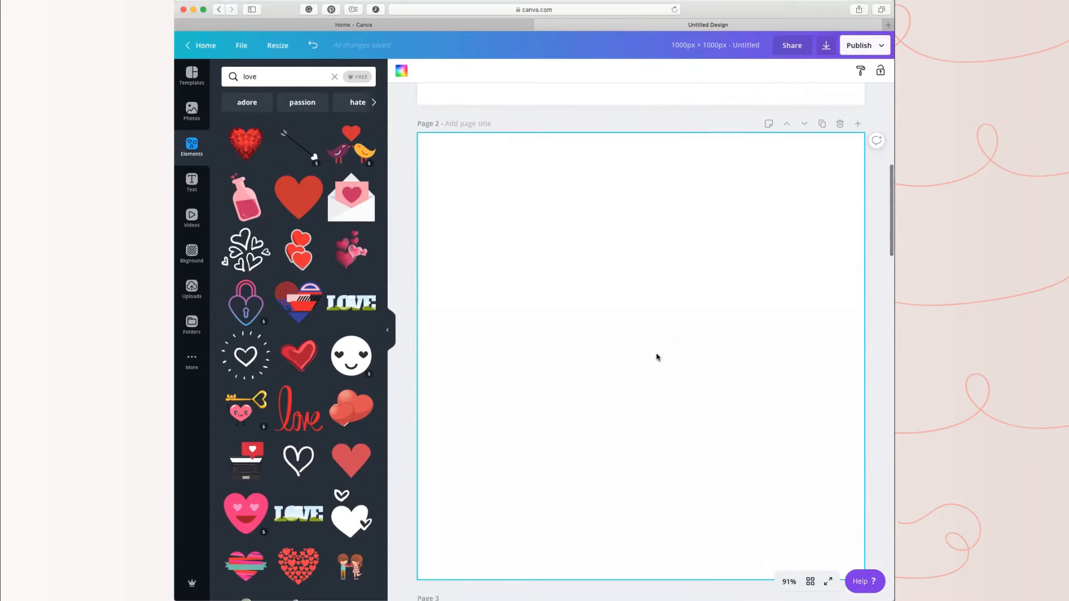
scroll(269, 427, "down", 3)
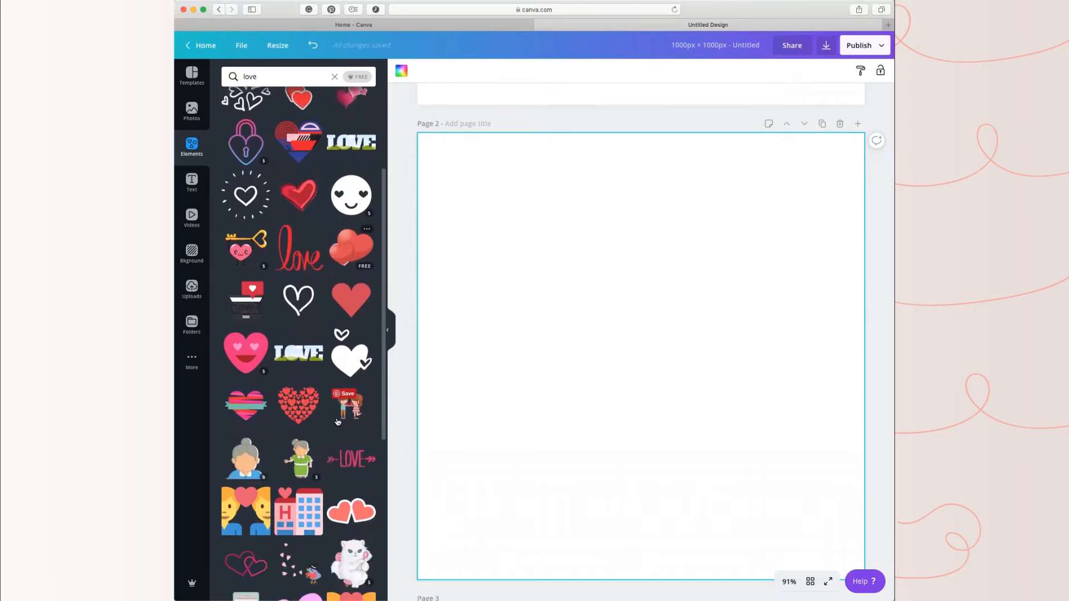
scroll(337, 422, "down", 3)
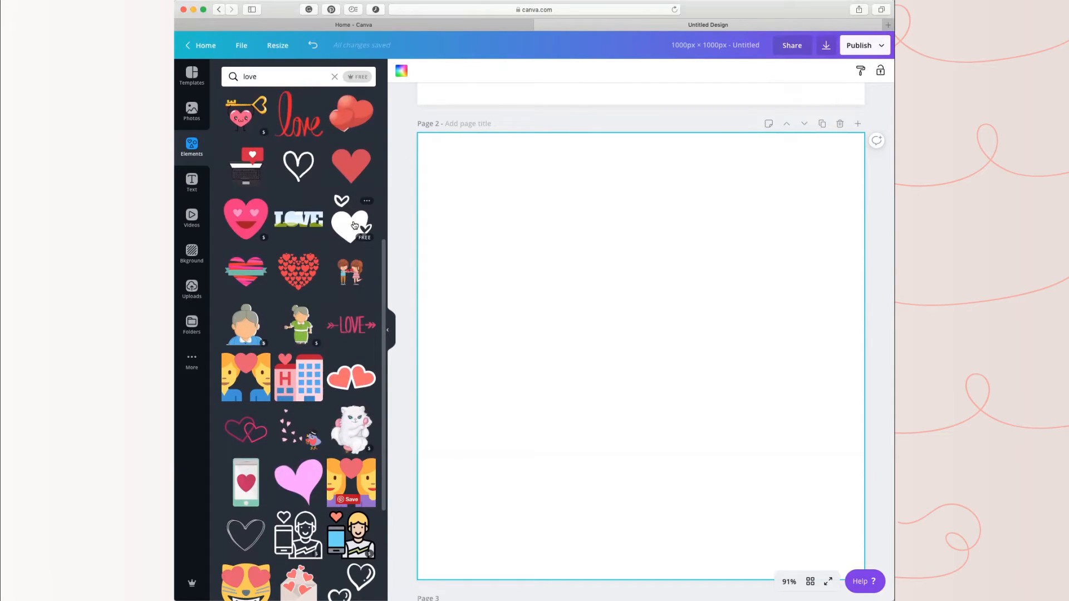
left_click_drag(793, 300, 792, 299)
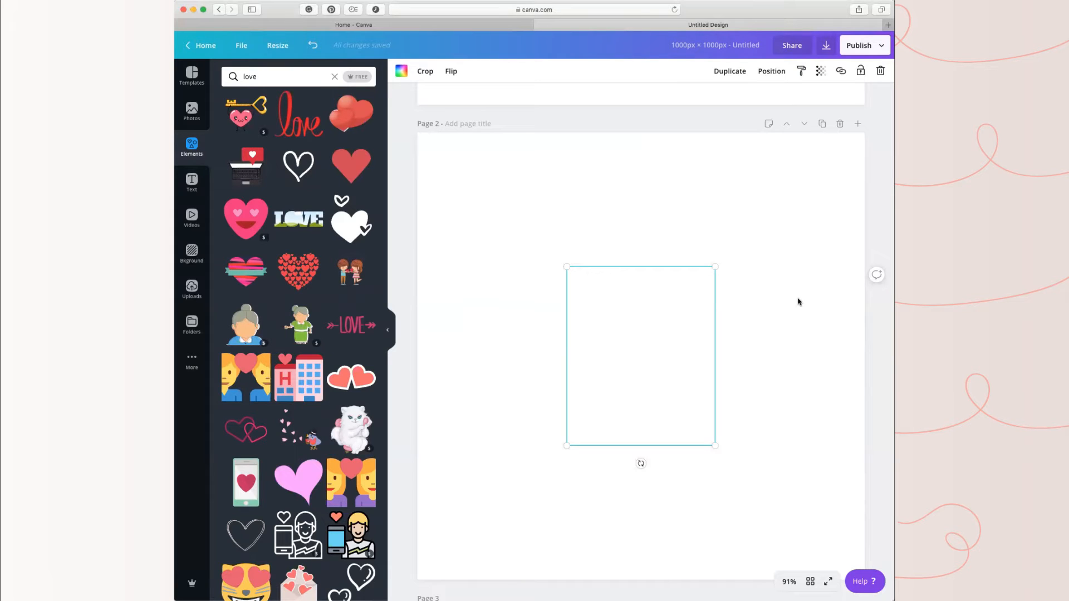
left_click(798, 308)
Step: Recolor the hearts graphic on page 2 with the peach from the PROPEL TO DIGITAL FREEDOM palette and deselect it
left_click(646, 342)
left_click(400, 71)
left_click(311, 351)
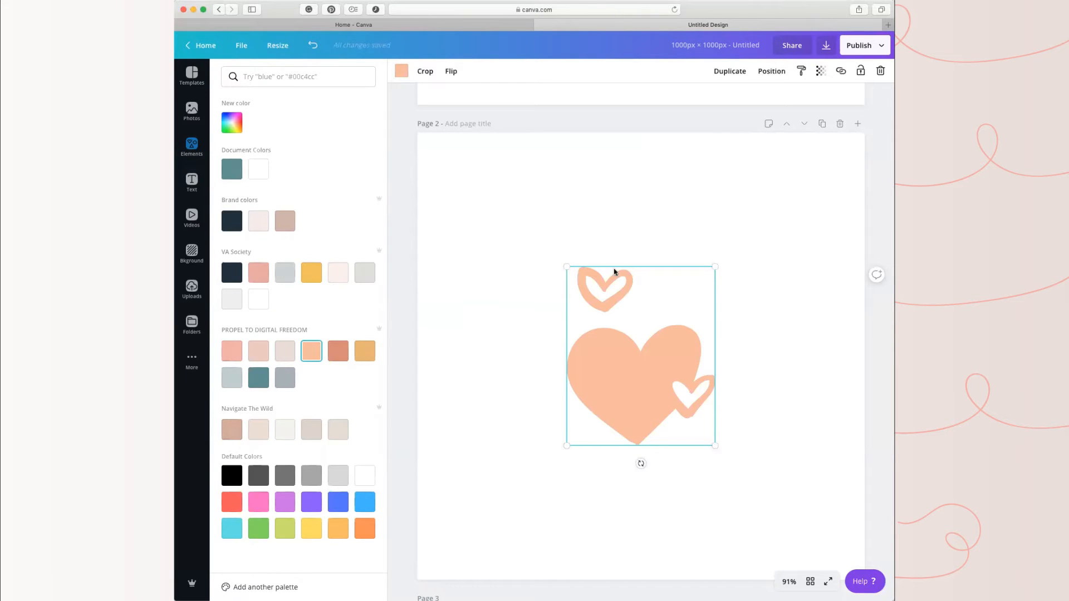
left_click(763, 364)
Step: Enlarge the peach hearts graphic on page 2 proportionally to about half the page width
scroll(763, 364, "up", 6)
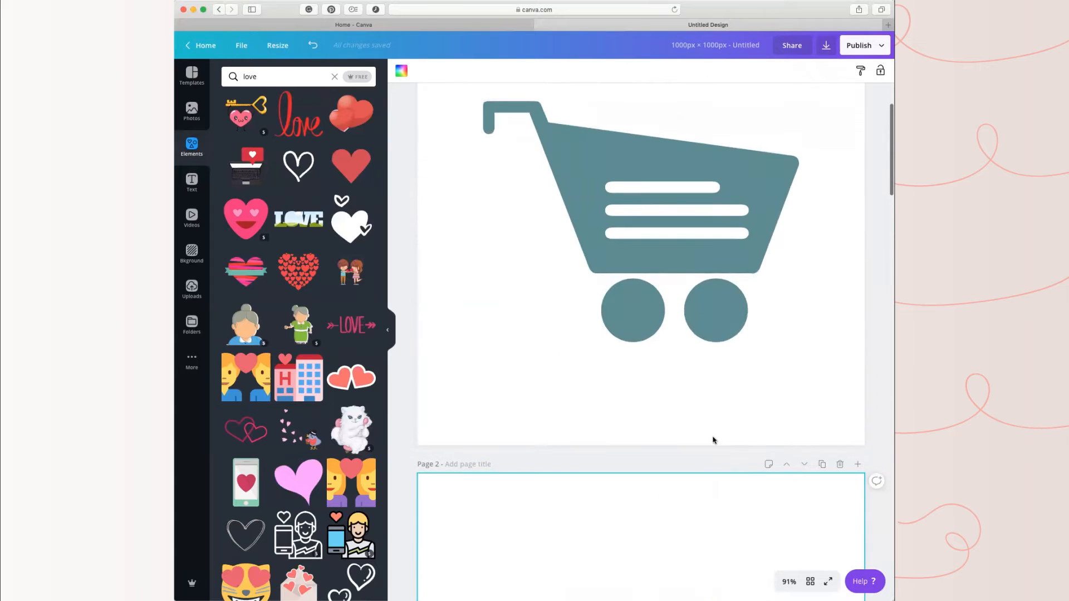
scroll(713, 430, "down", 4)
scroll(729, 415, "down", 4)
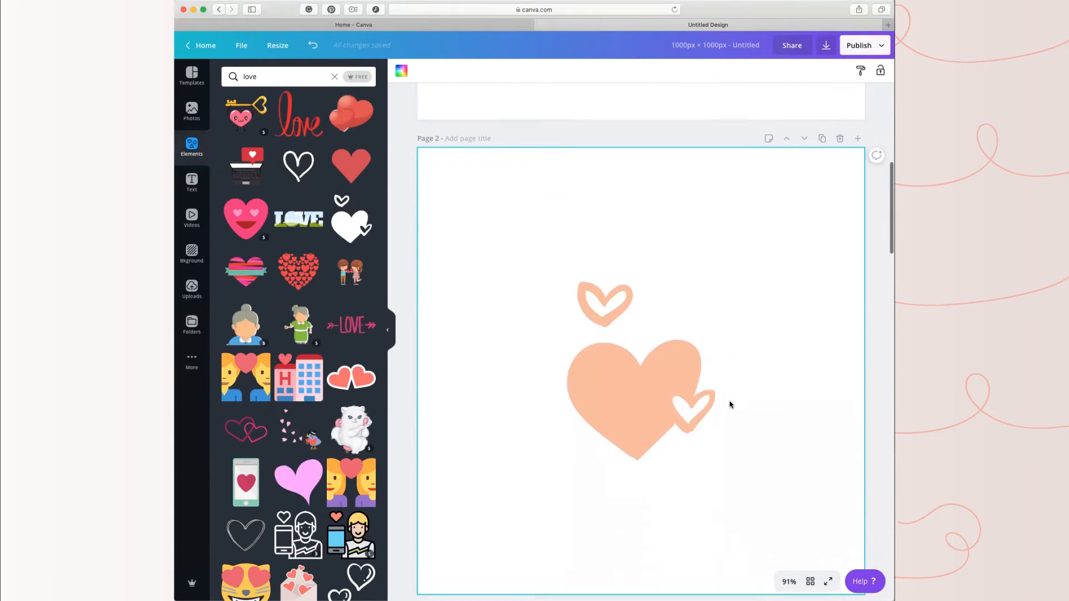
left_click(625, 300)
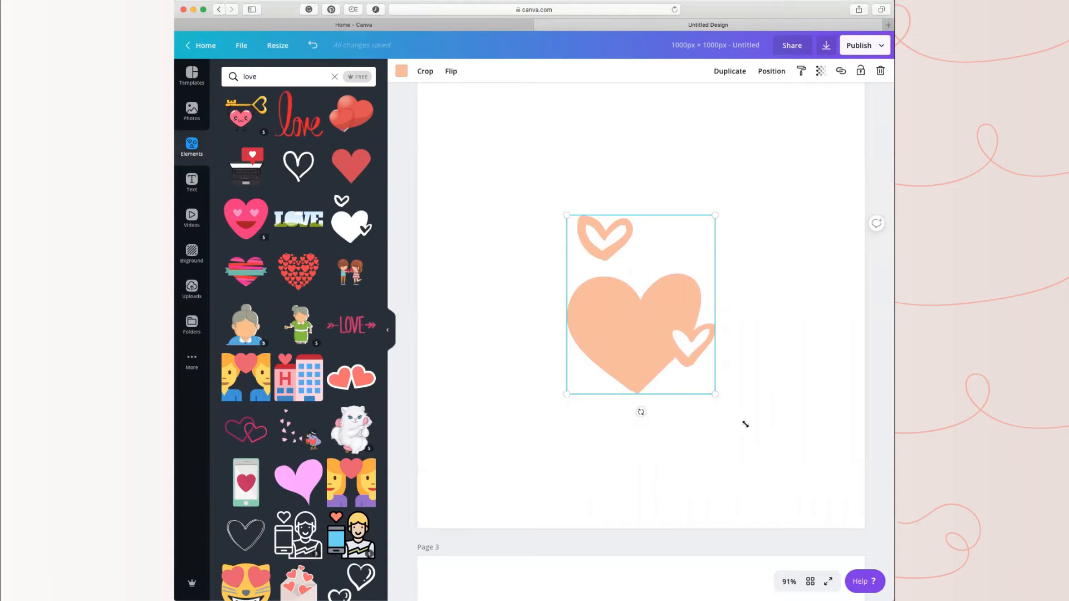
left_click_drag(745, 424, 797, 491)
left_click(830, 286)
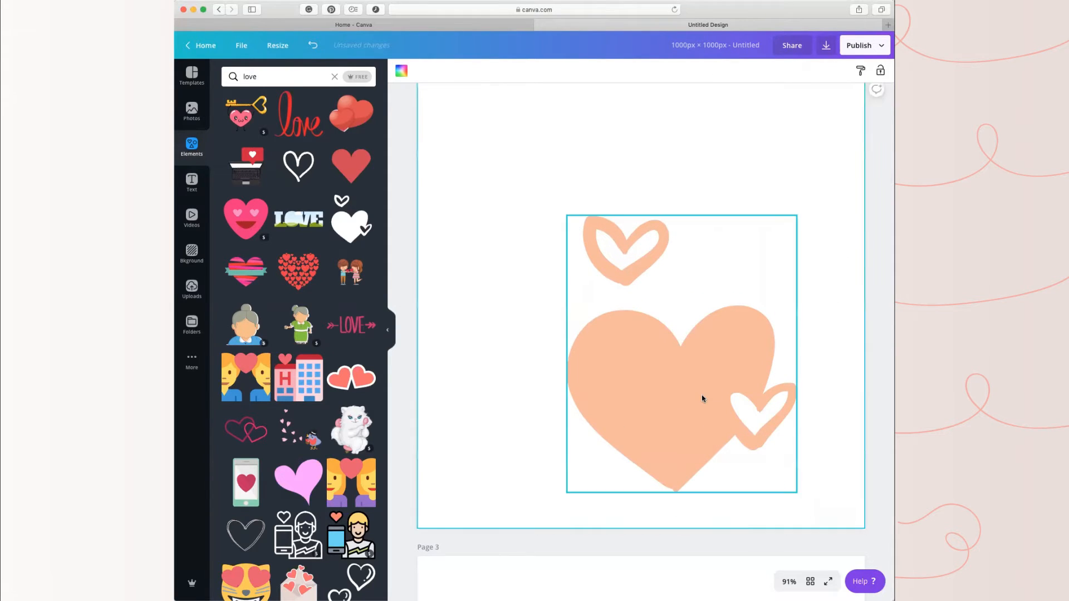
Step: Enlarge the hearts graphic further to about three quarters of the page height and center it horizontally and vertically on page 2
left_click_drag(701, 398, 636, 327)
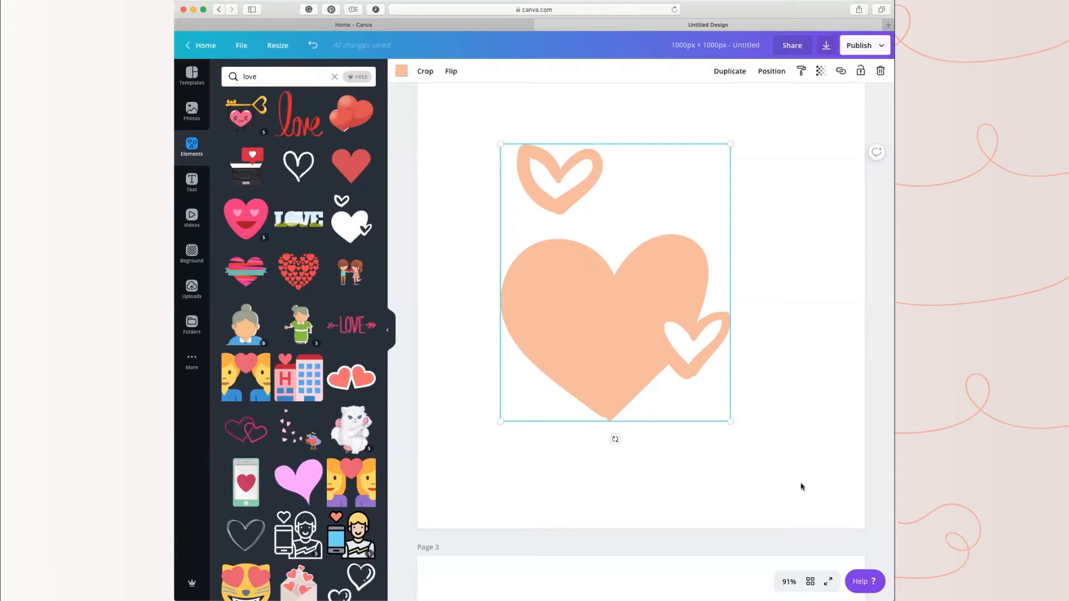
left_click_drag(730, 421, 797, 470)
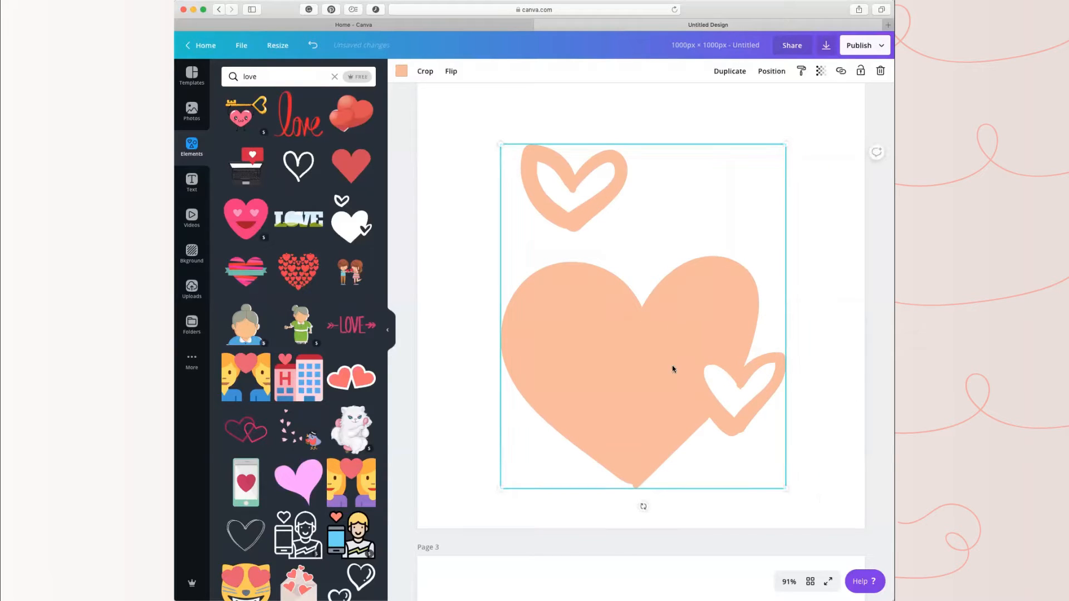
left_click(832, 286)
mouse_move(661, 356)
left_mouse_down()
mouse_move(660, 313)
mouse_move(668, 339)
mouse_move(654, 336)
mouse_move(658, 354)
left_mouse_up()
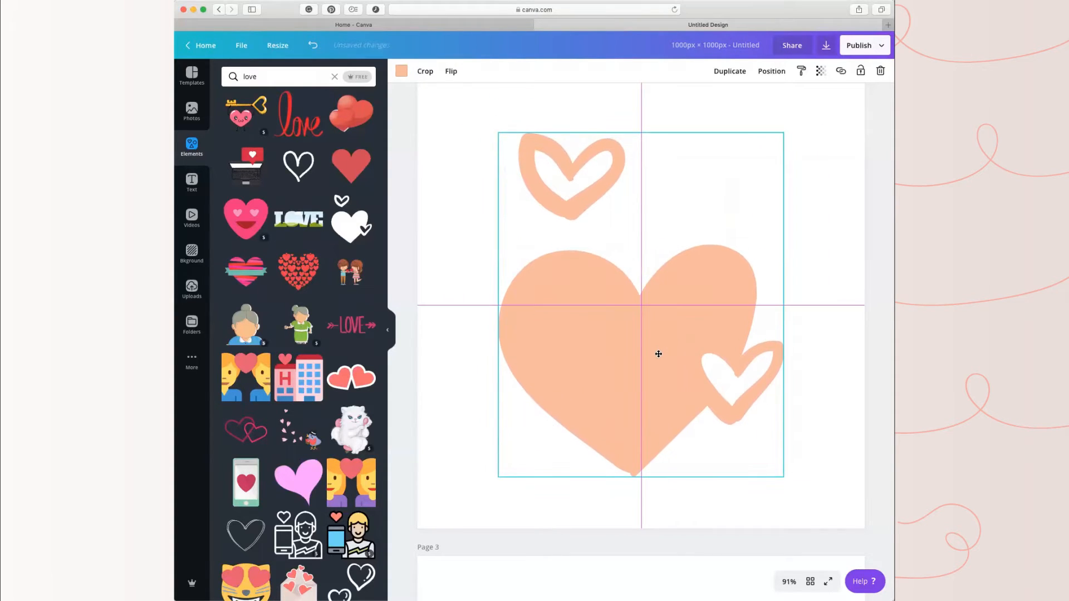
left_click(814, 177)
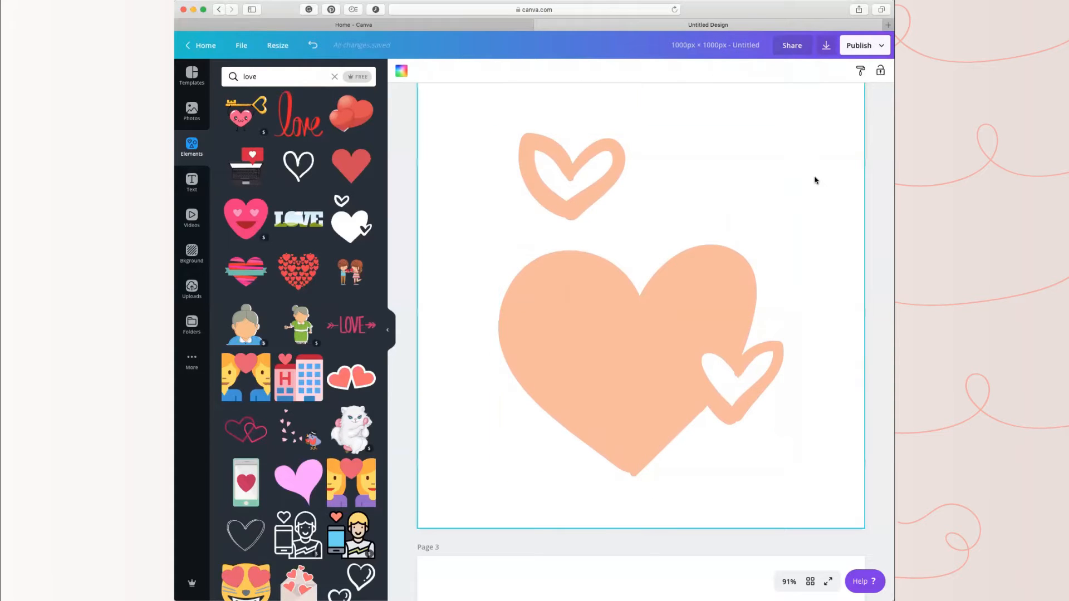
Step: Go to the blank page 3 and search the elements for "computer"
scroll(696, 436, "up", 10)
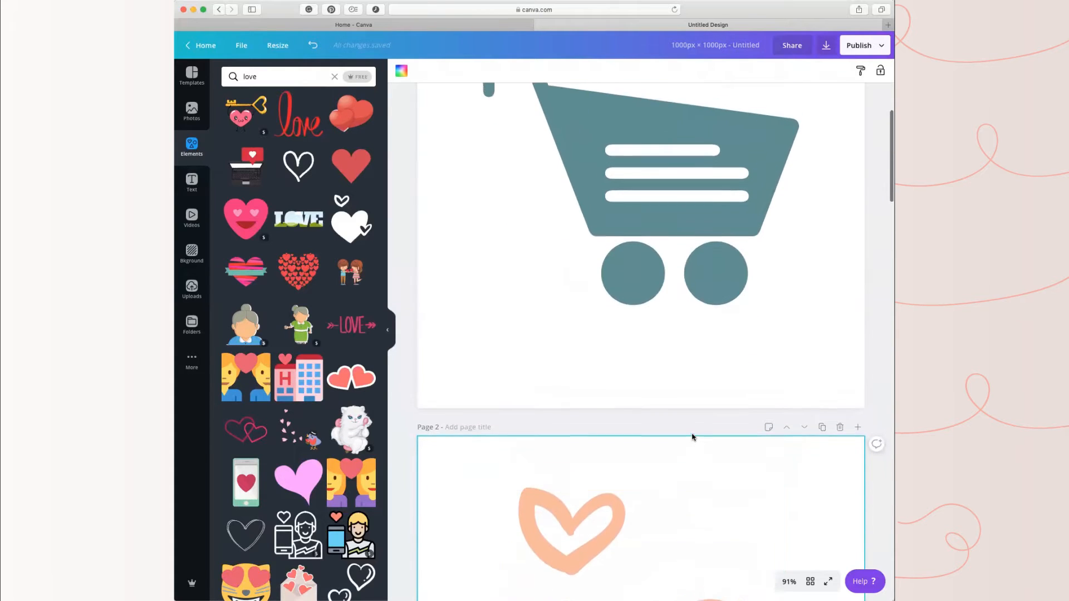
scroll(693, 437, "down", 15)
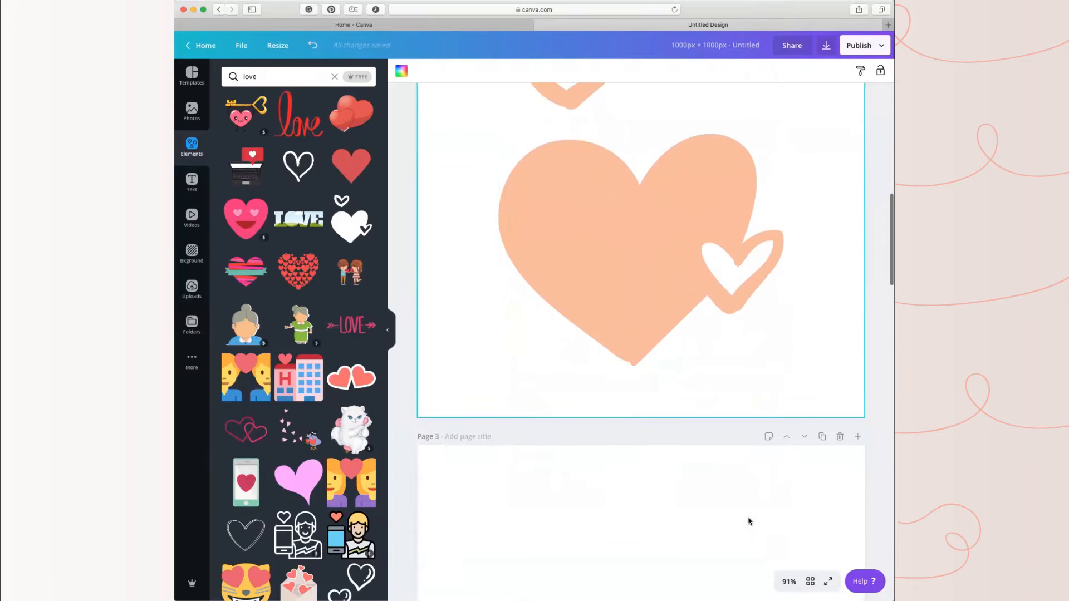
scroll(729, 506, "down", 5)
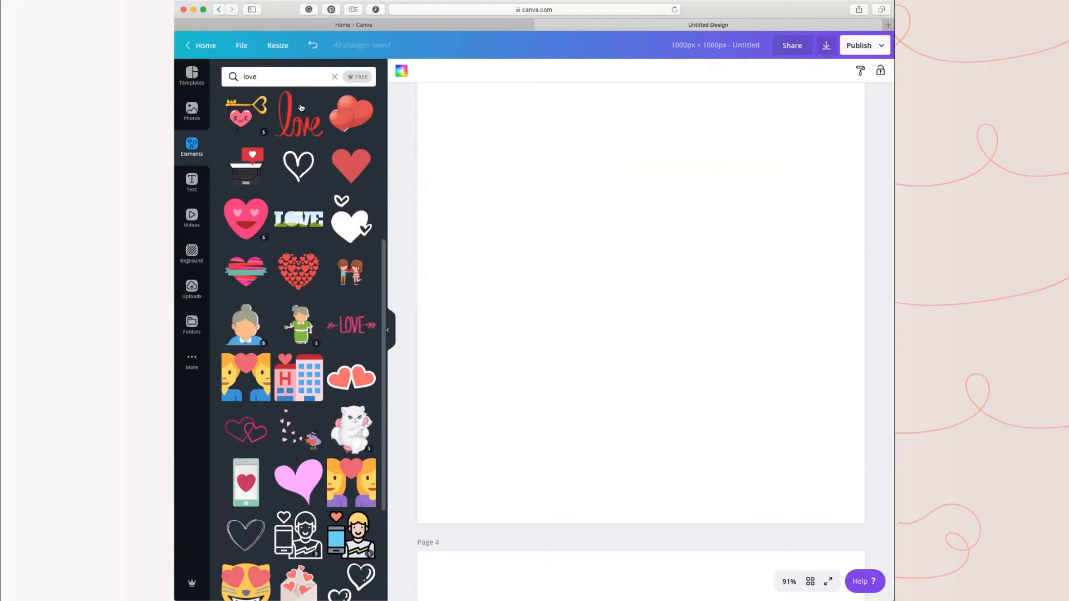
left_click(289, 74)
key("BackSpace")
key("BackSpace")
key("BackSpace")
key("BackSpace")
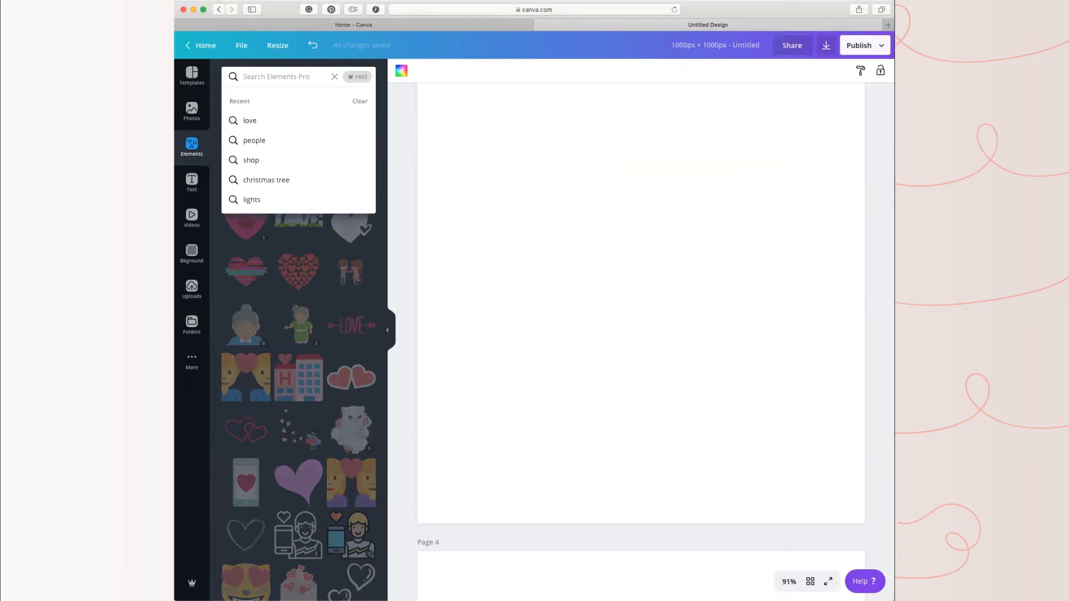
type("computer")
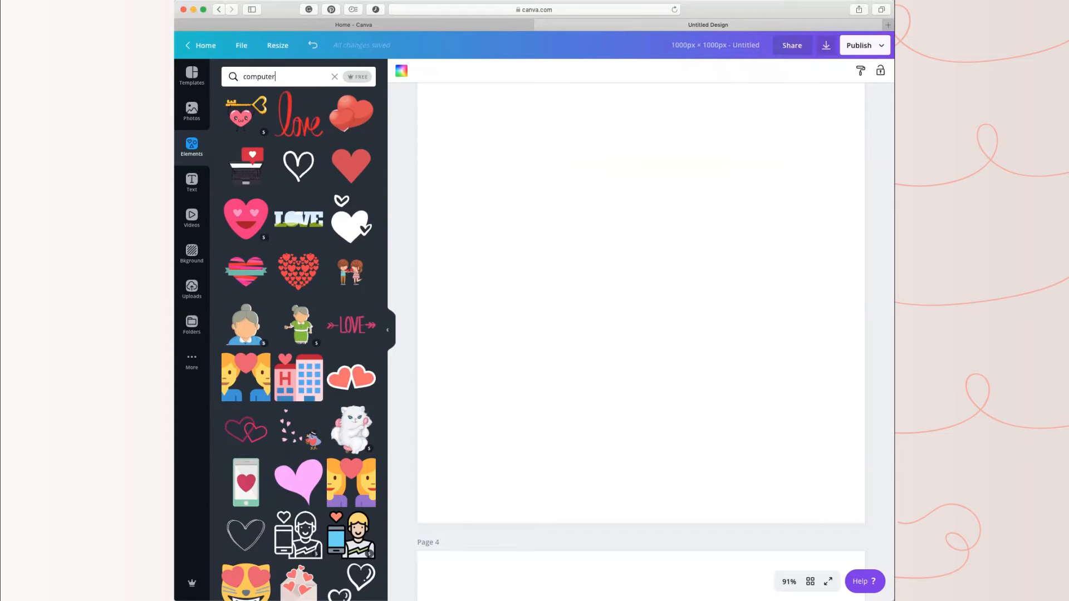
key("Return")
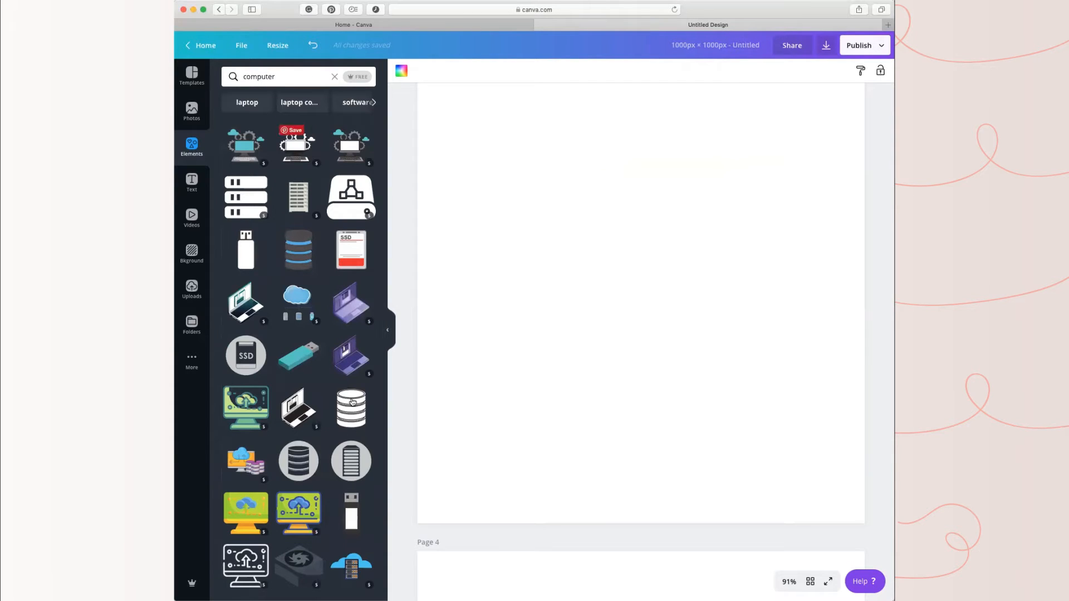
Step: Browse the "computer" element results for a graphic suitable for page 3
scroll(305, 344, "down", 8)
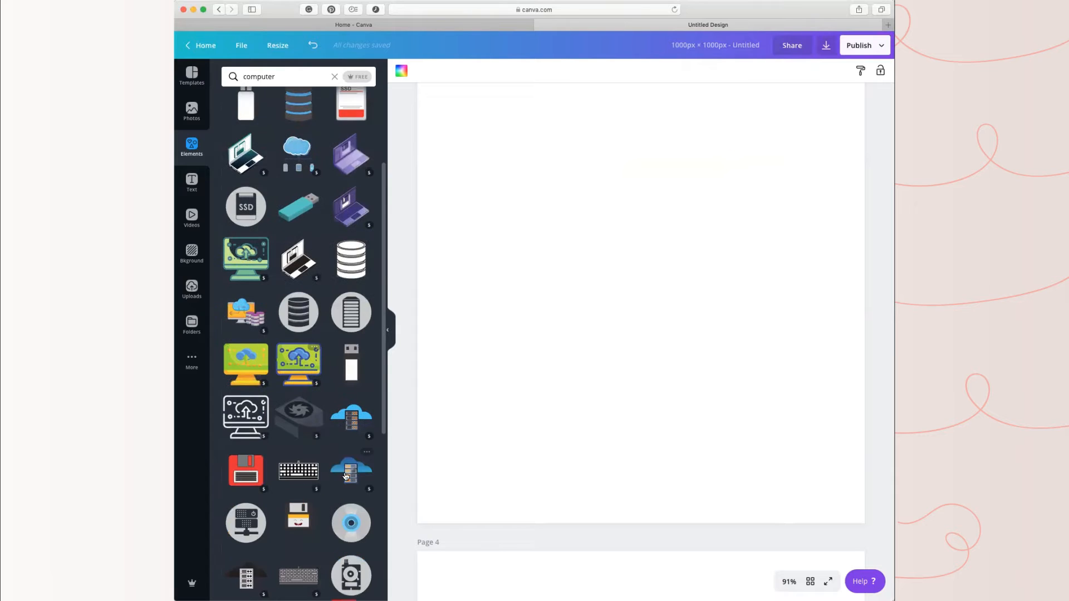
scroll(294, 470, "down", 12)
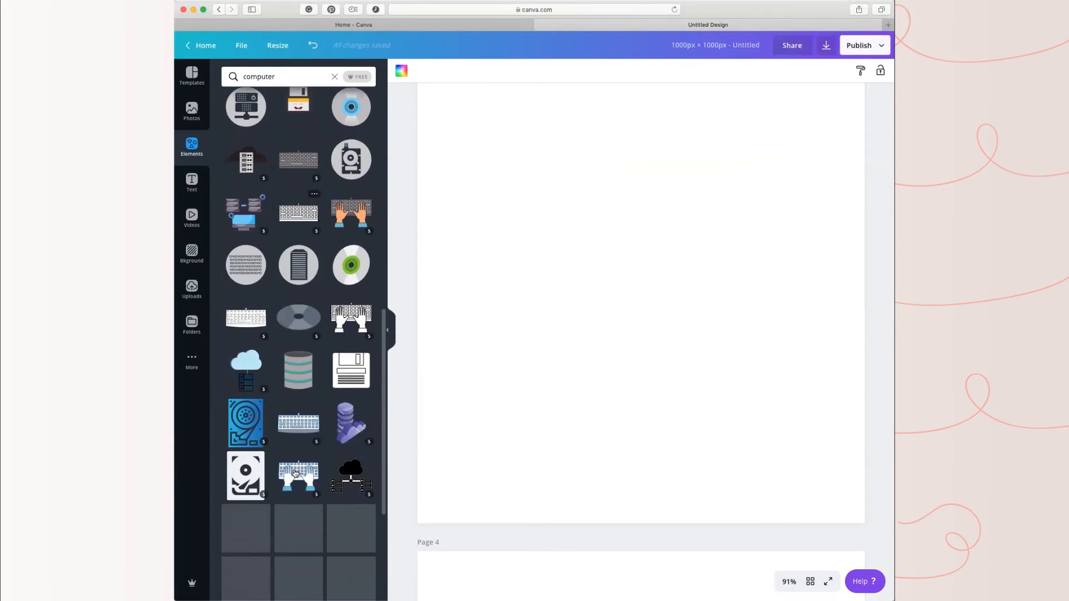
scroll(321, 475, "down", 10)
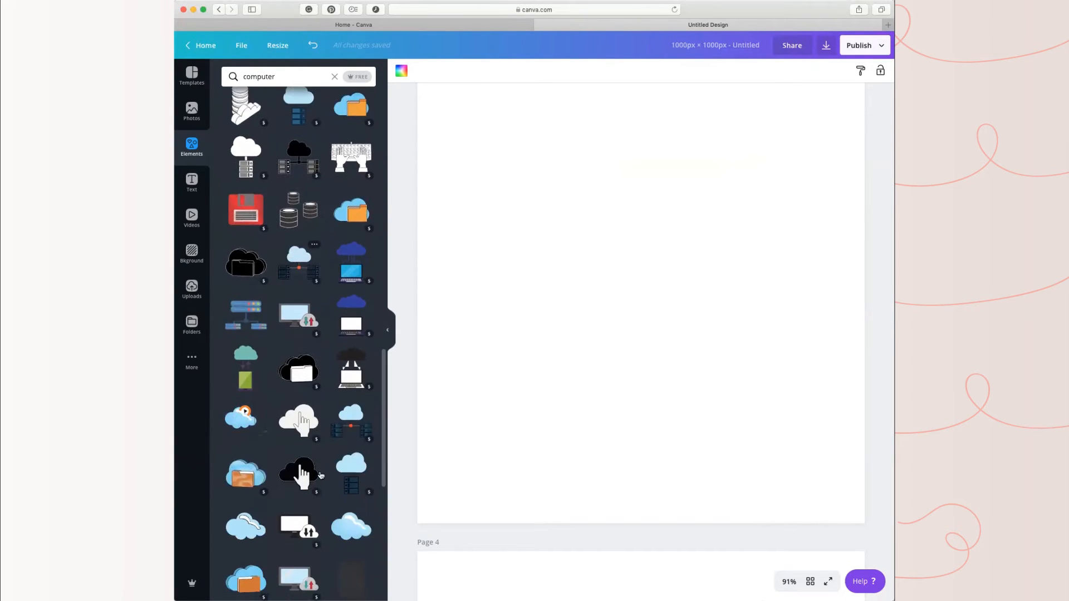
scroll(320, 474, "down", 10)
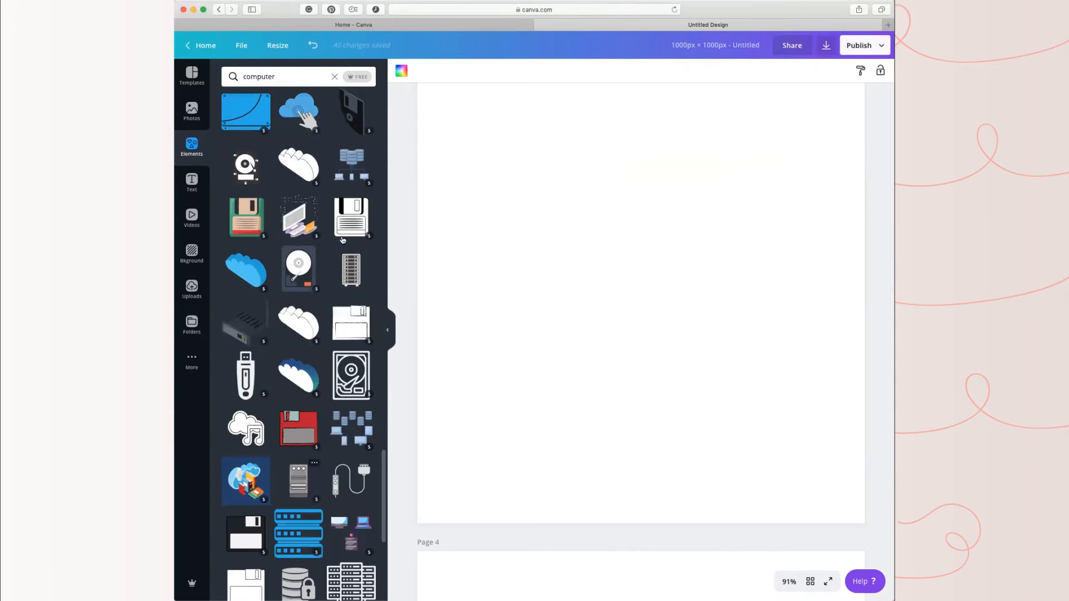
scroll(345, 424, "down", 5)
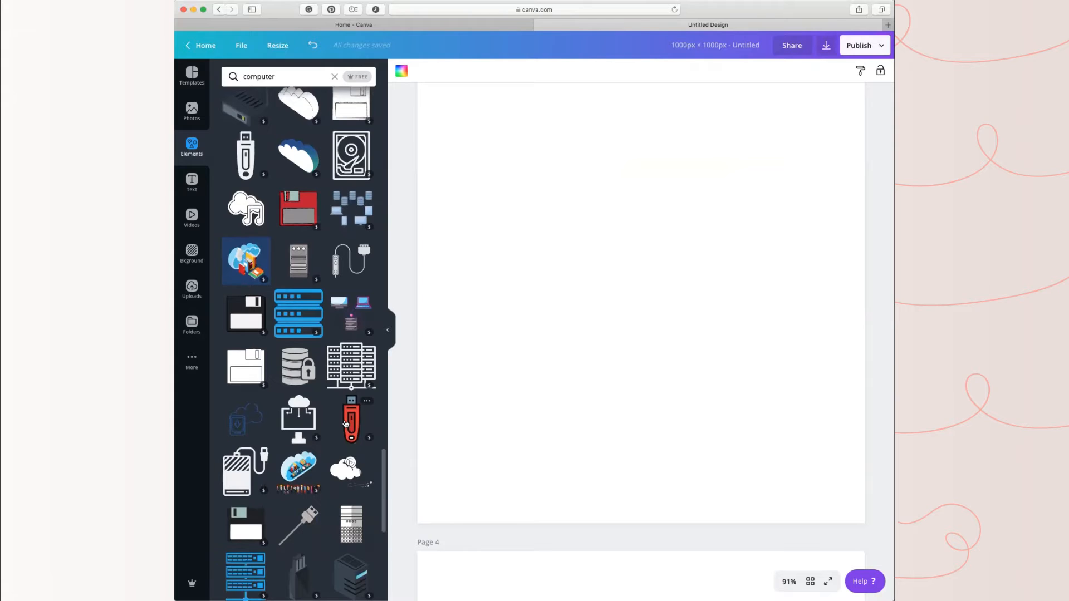
scroll(345, 424, "down", 8)
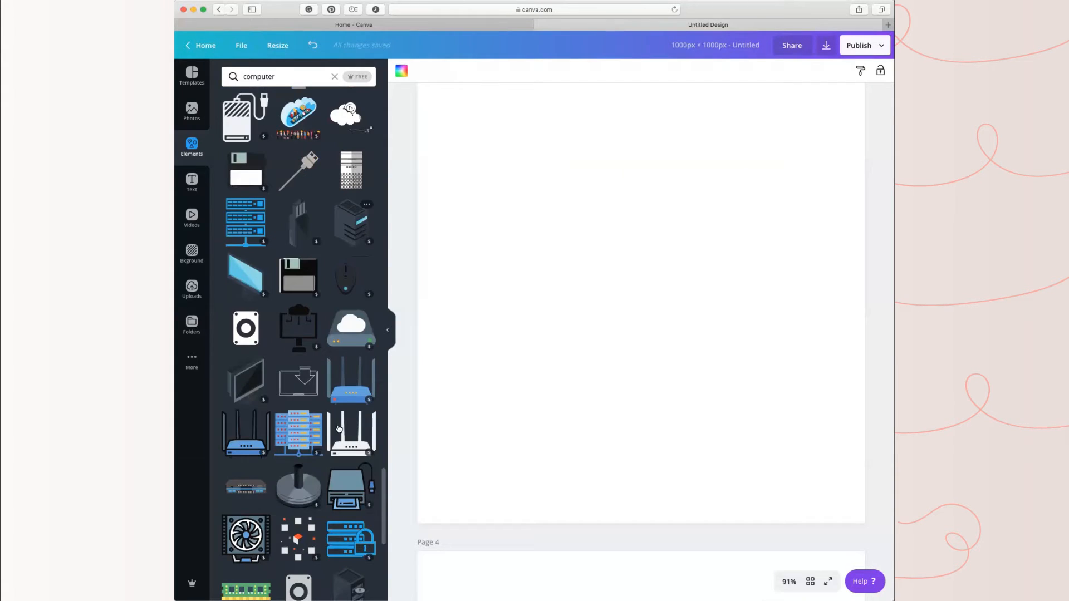
scroll(339, 429, "up", 6)
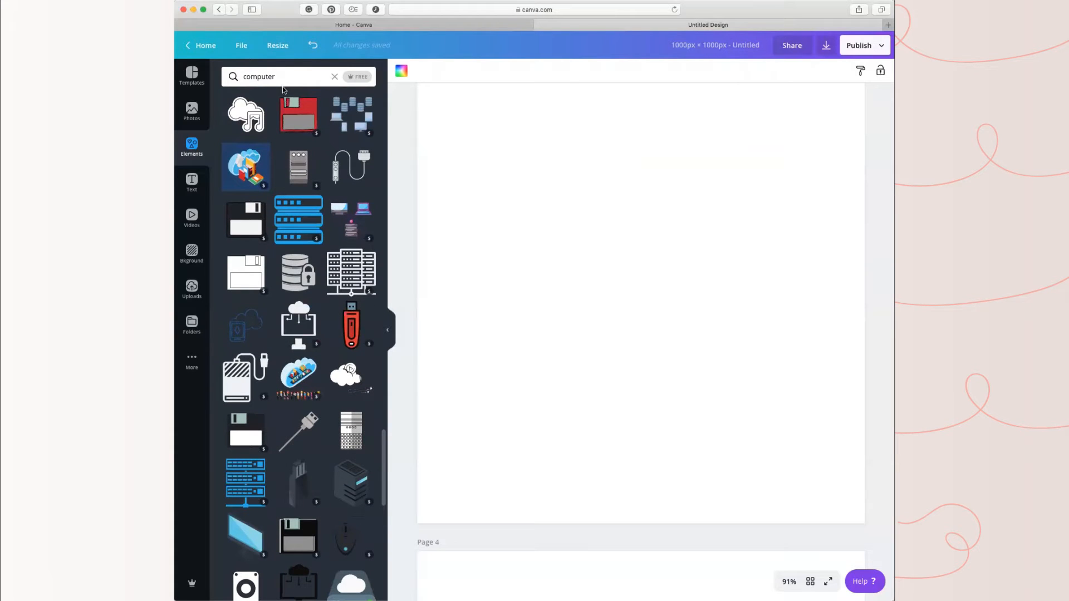
scroll(278, 95, "up", 8)
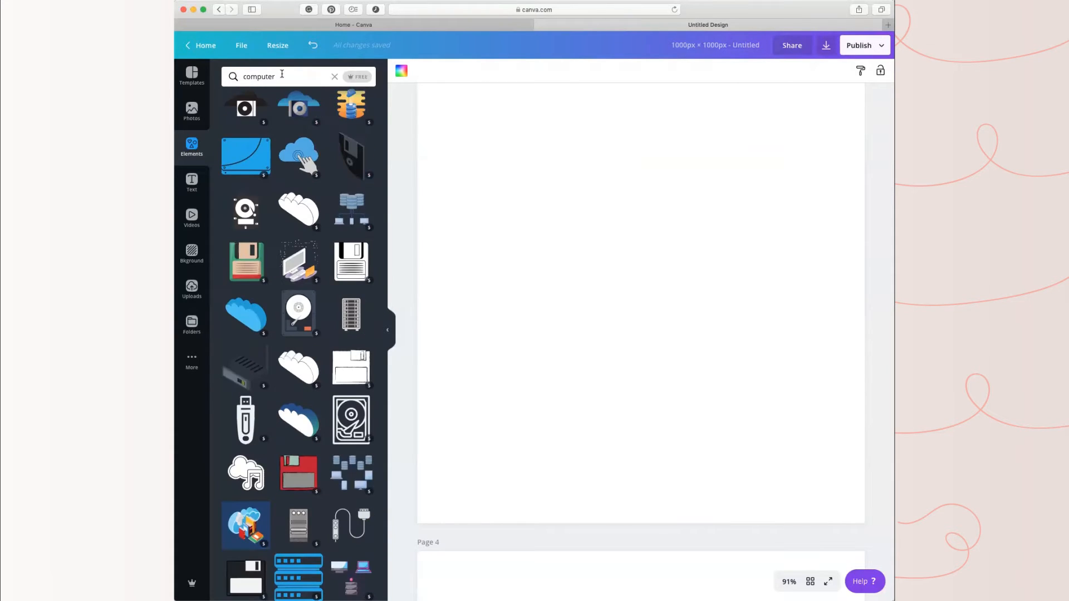
Step: Search the elements for "laptop" and look through the resulting graphics
left_click(240, 75)
type("laptop")
key("Return")
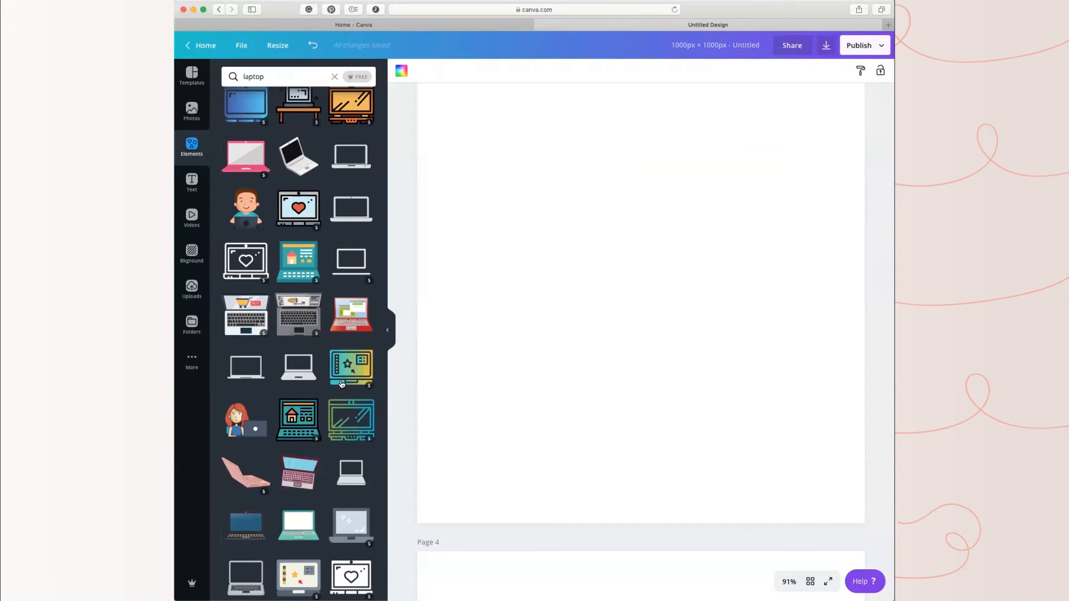
scroll(342, 383, "down", 3)
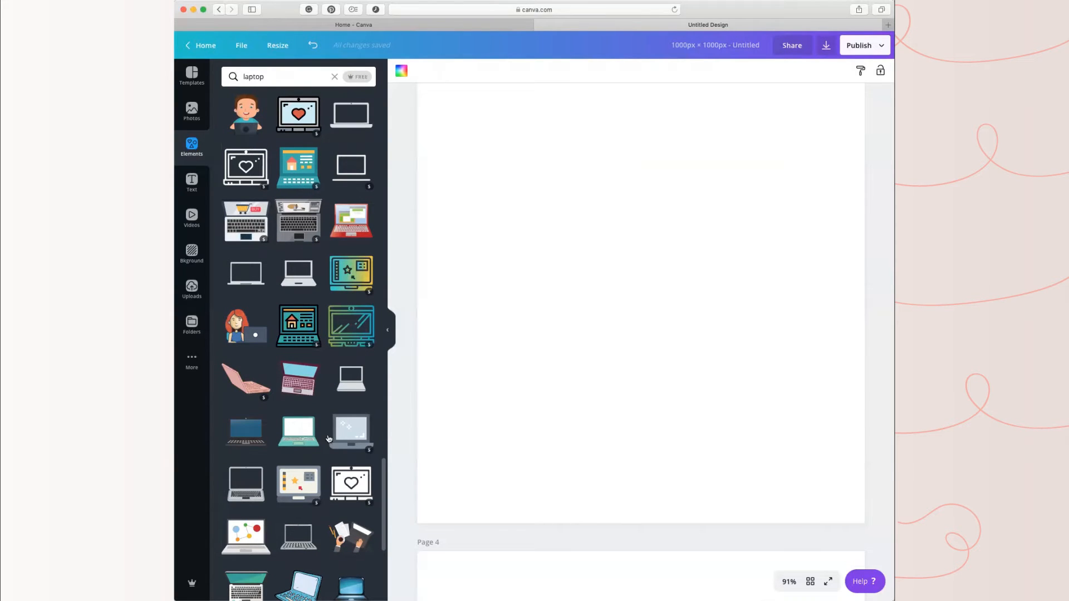
scroll(329, 436, "down", 5)
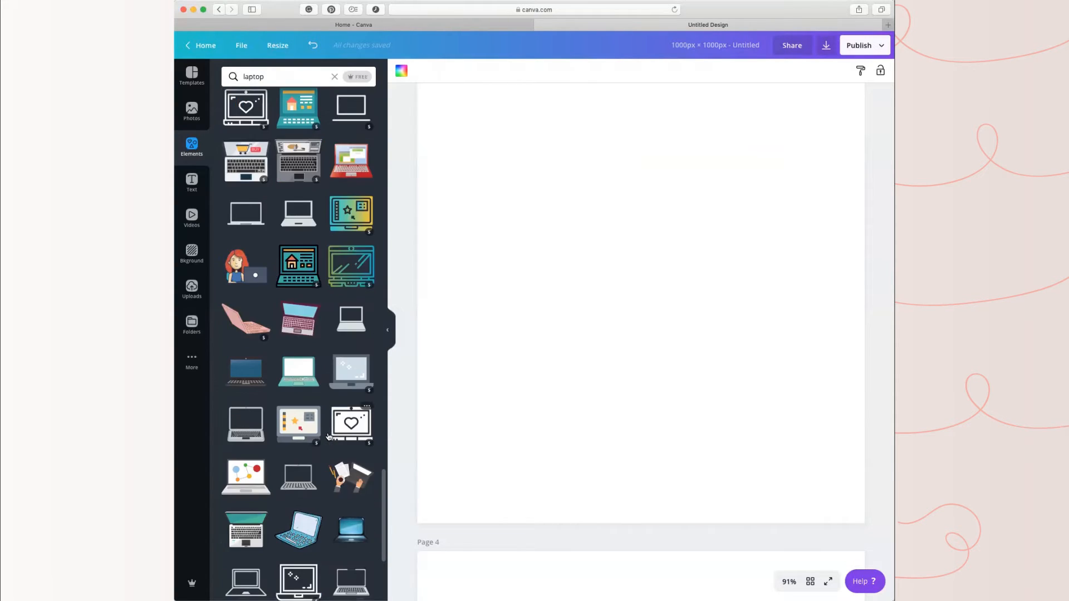
scroll(329, 437, "up", 12)
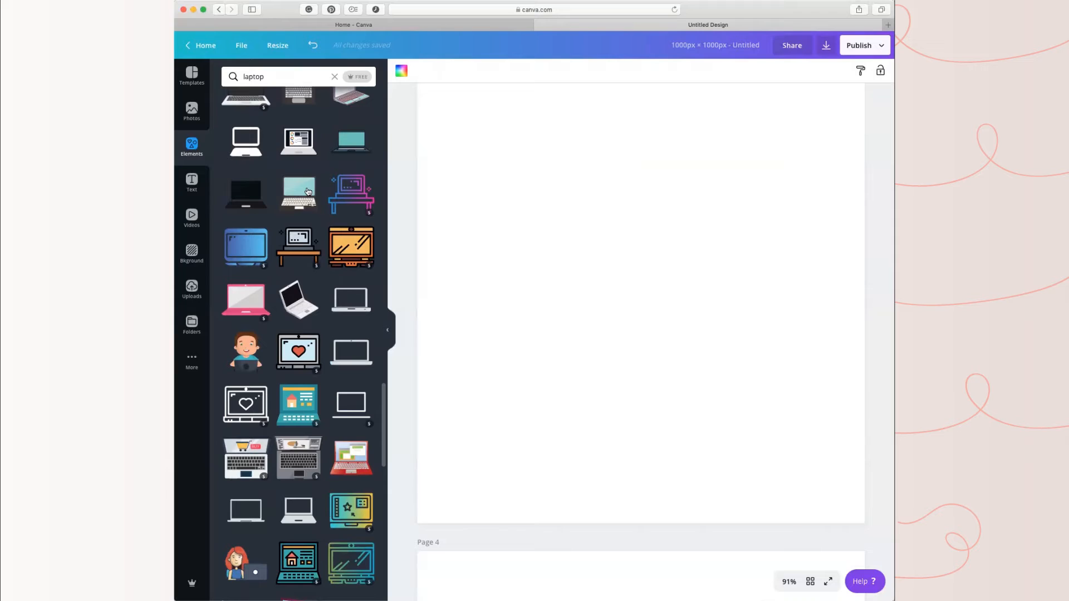
Step: Try the light-blue-screen laptop with the black keyboard base on page 3, check its editing options, and delete it
mouse_move(303, 194)
left_click(301, 188)
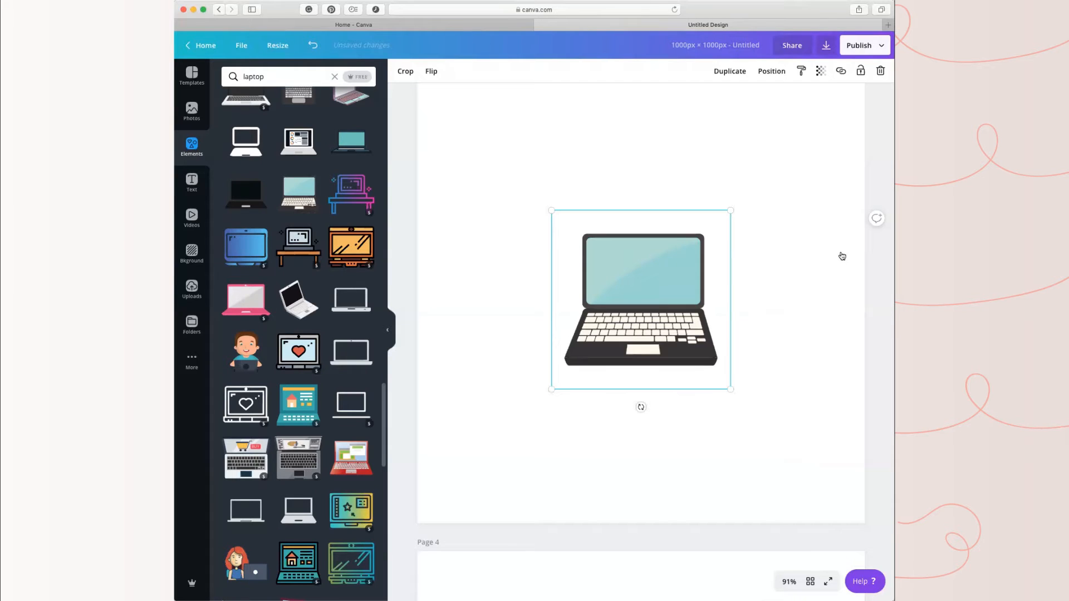
left_click(803, 483)
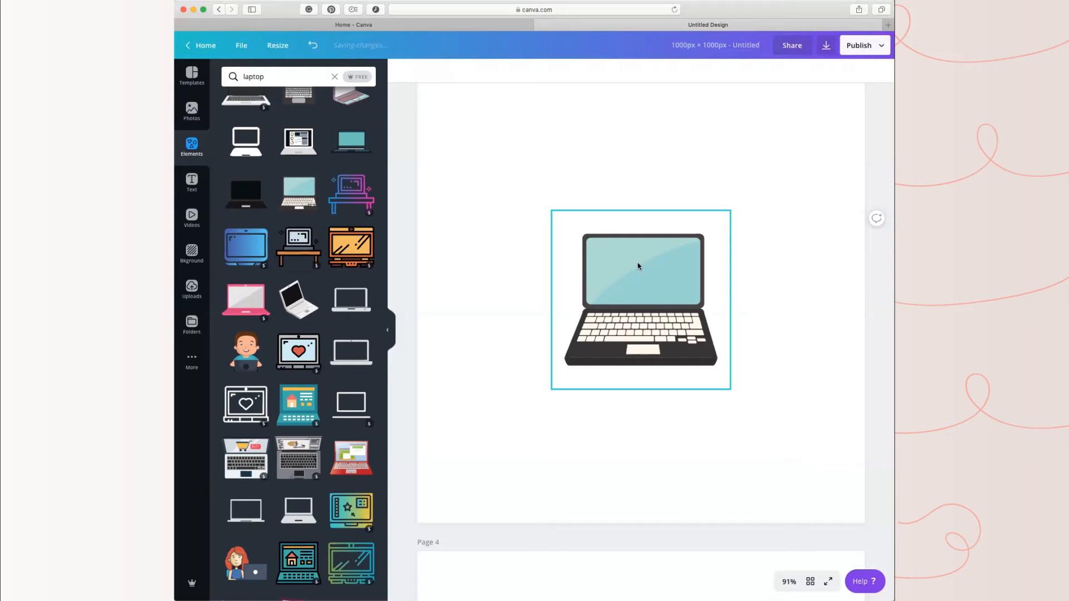
left_click(638, 265)
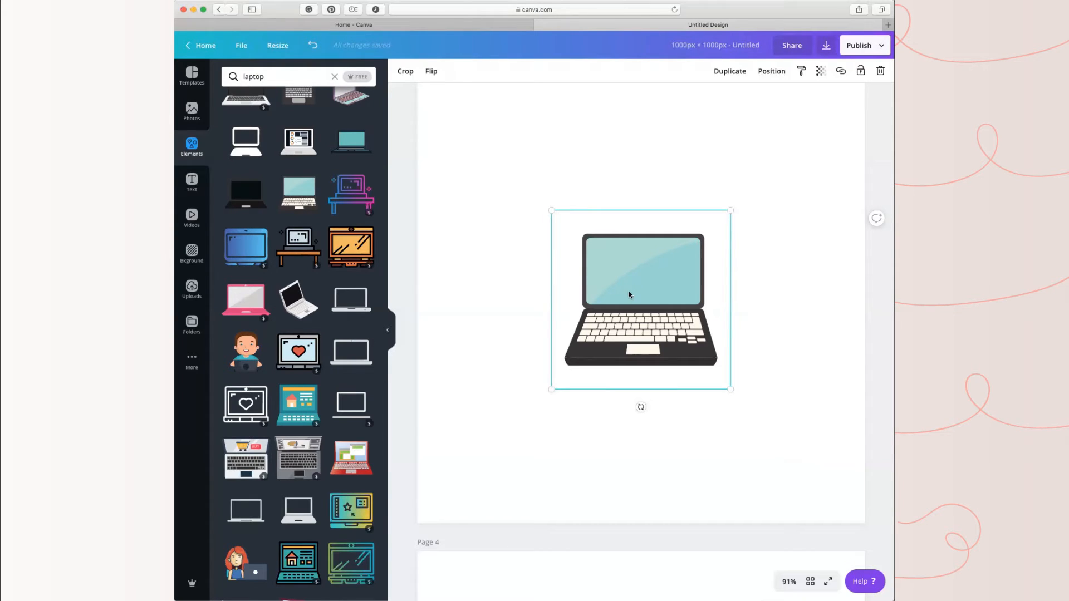
double_click(618, 271)
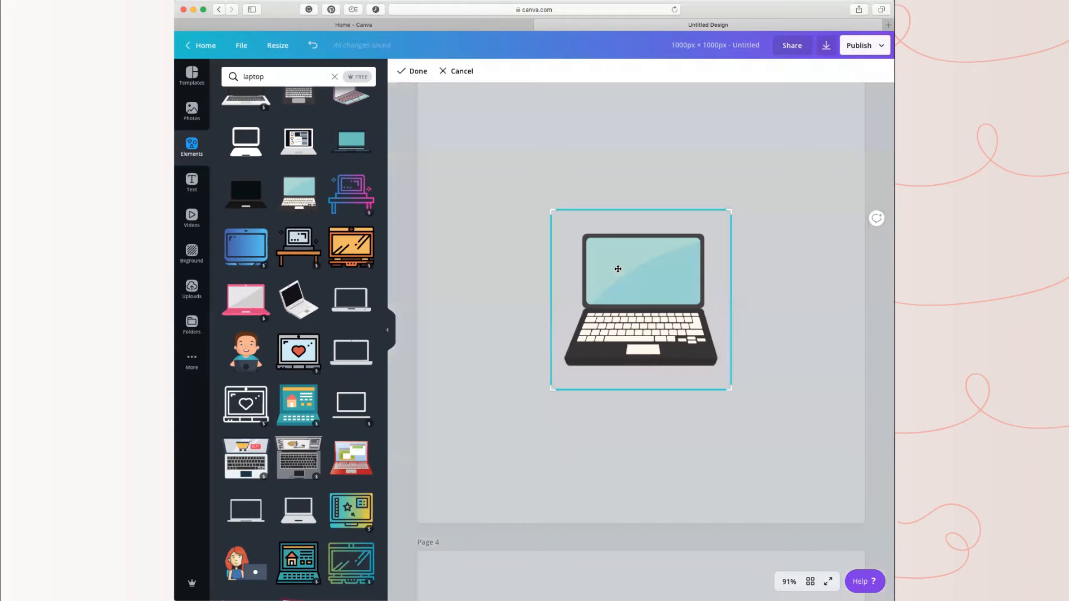
left_click(410, 71)
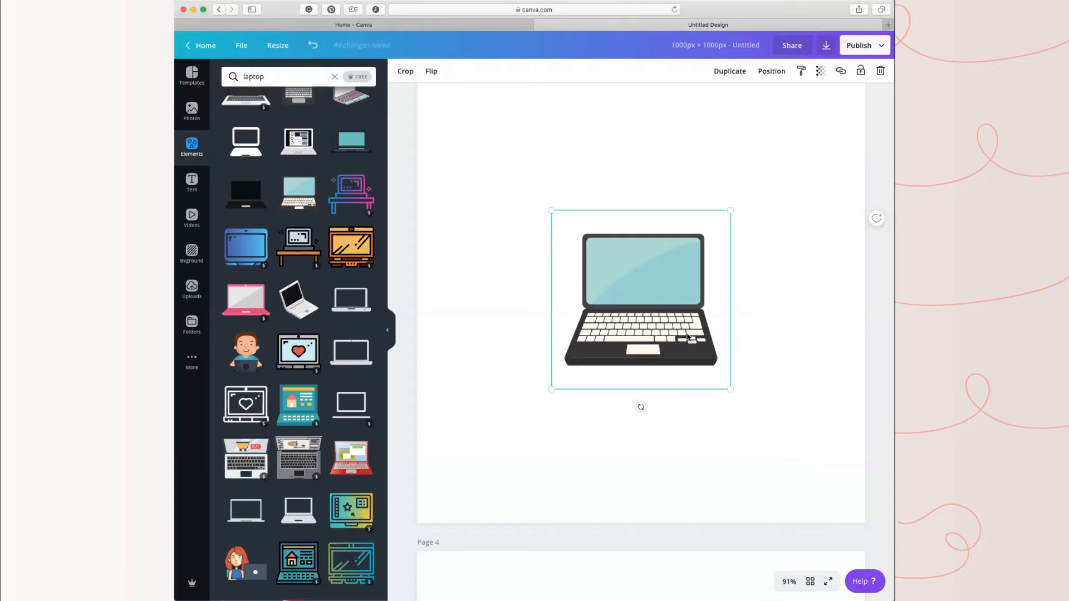
key("Delete")
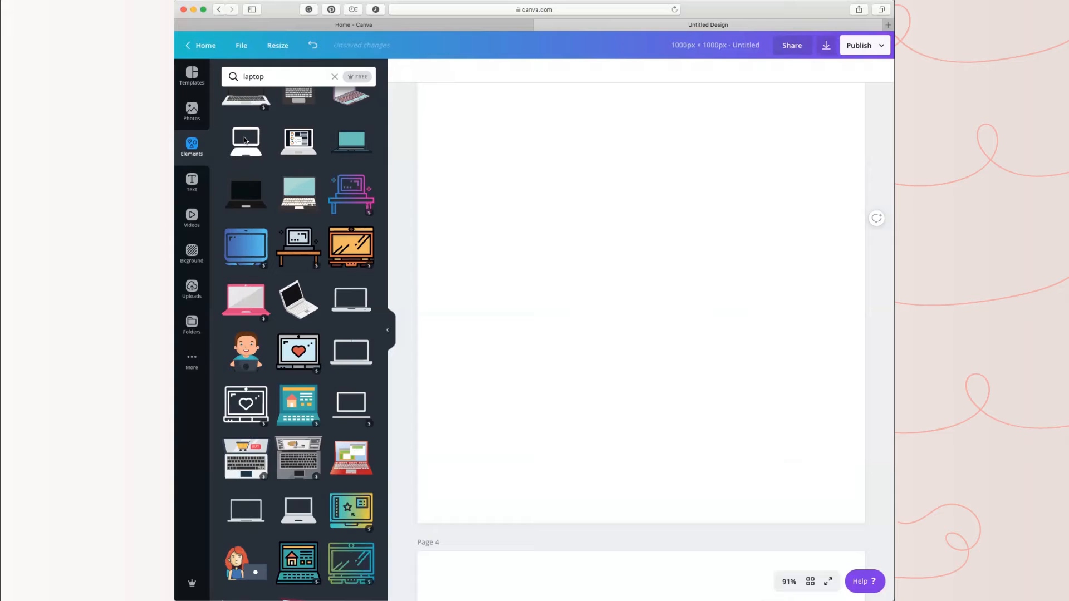
Step: Try the angled line-drawn laptop graphic on page 3 and delete it
scroll(246, 141, "up", 4)
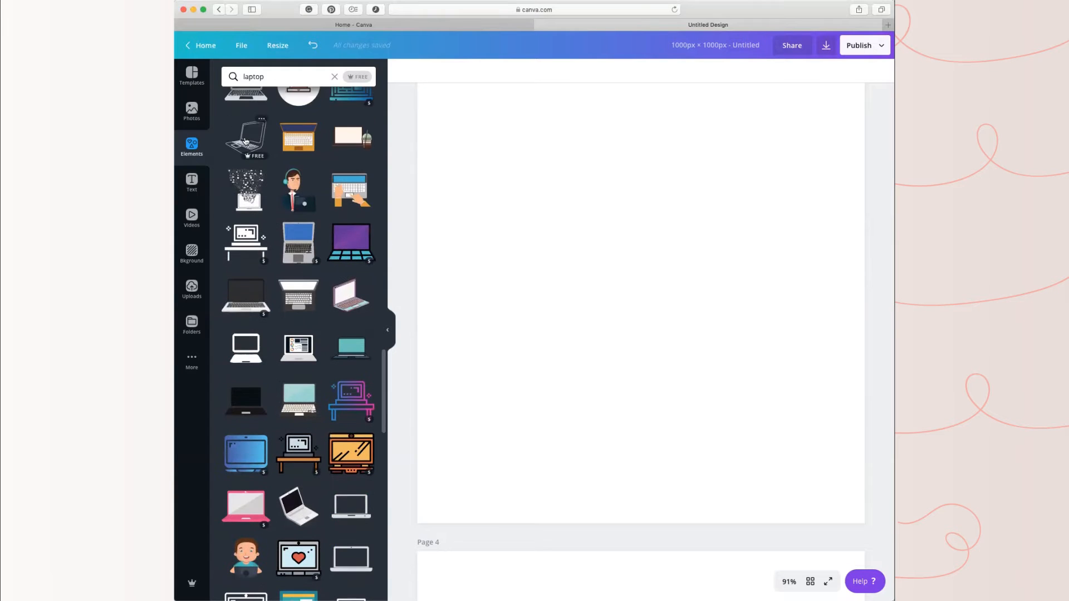
left_click(246, 141)
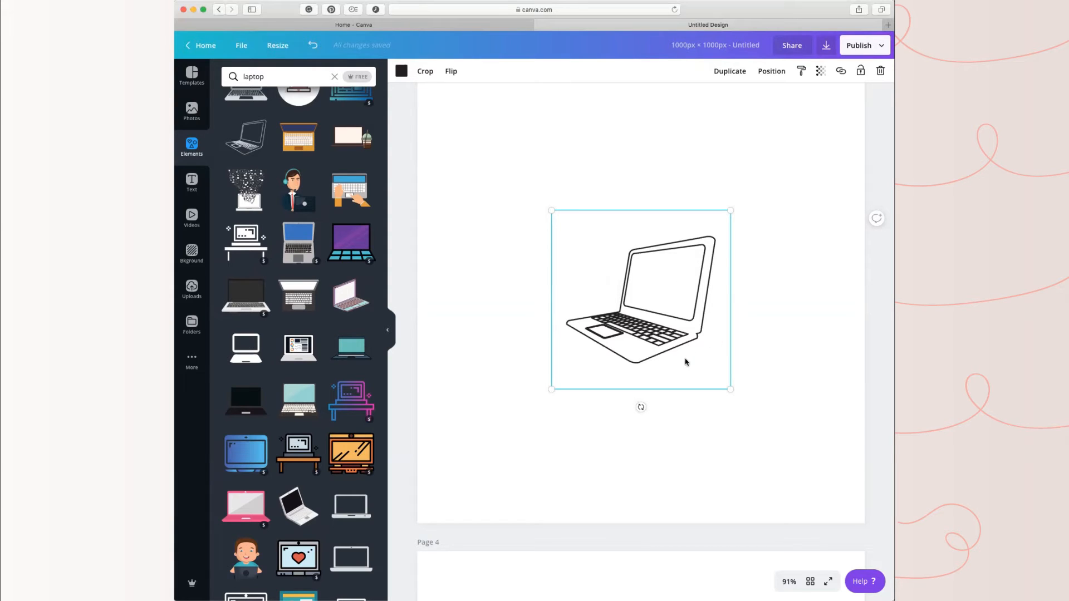
key("Delete")
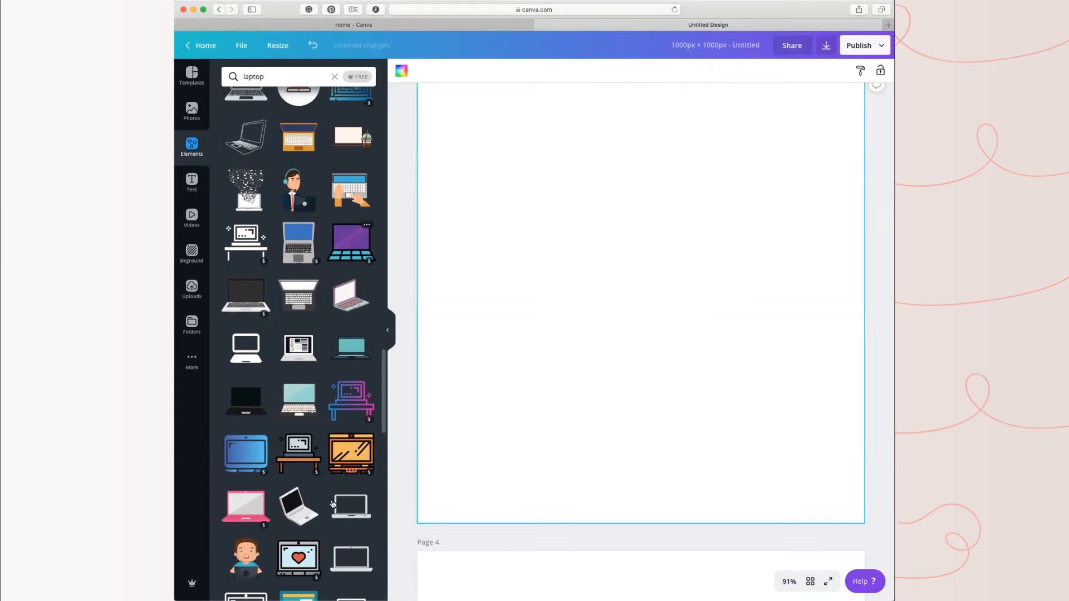
Step: Add the first laptop frame from the "laptop" results, with black bezel, grey base and landscape placeholder, to page 3 and deselect it
scroll(313, 530, "up", 5)
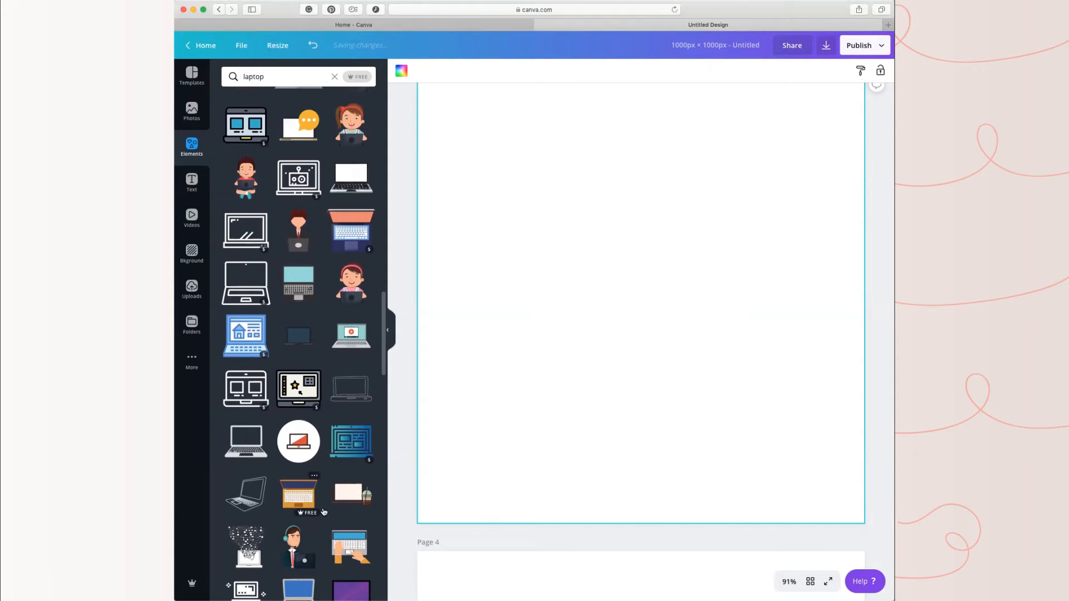
scroll(322, 506, "down", 1)
scroll(322, 504, "up", 4)
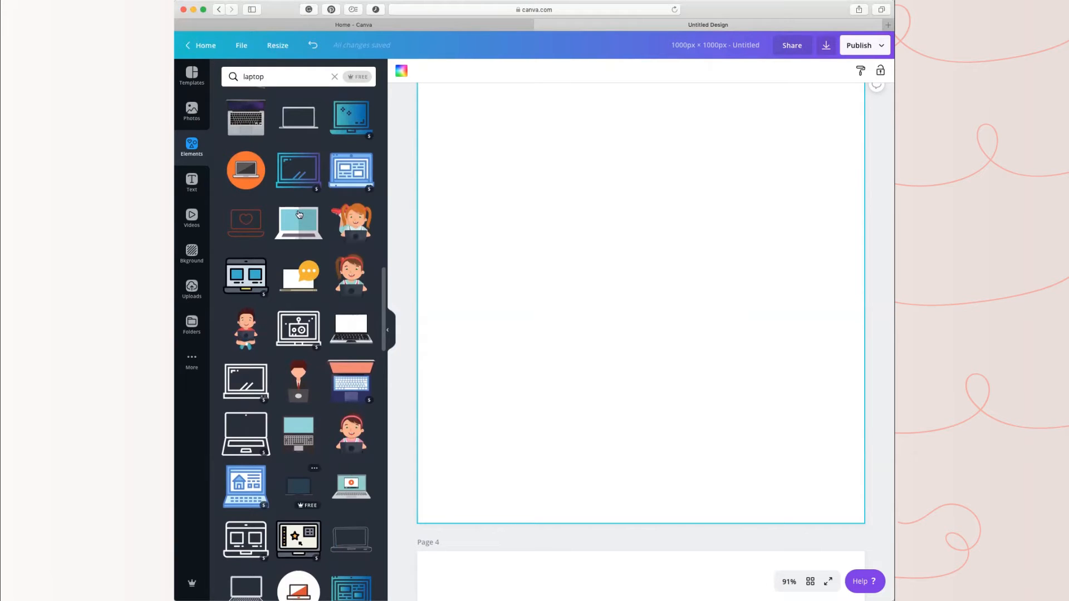
scroll(299, 214, "up", 2)
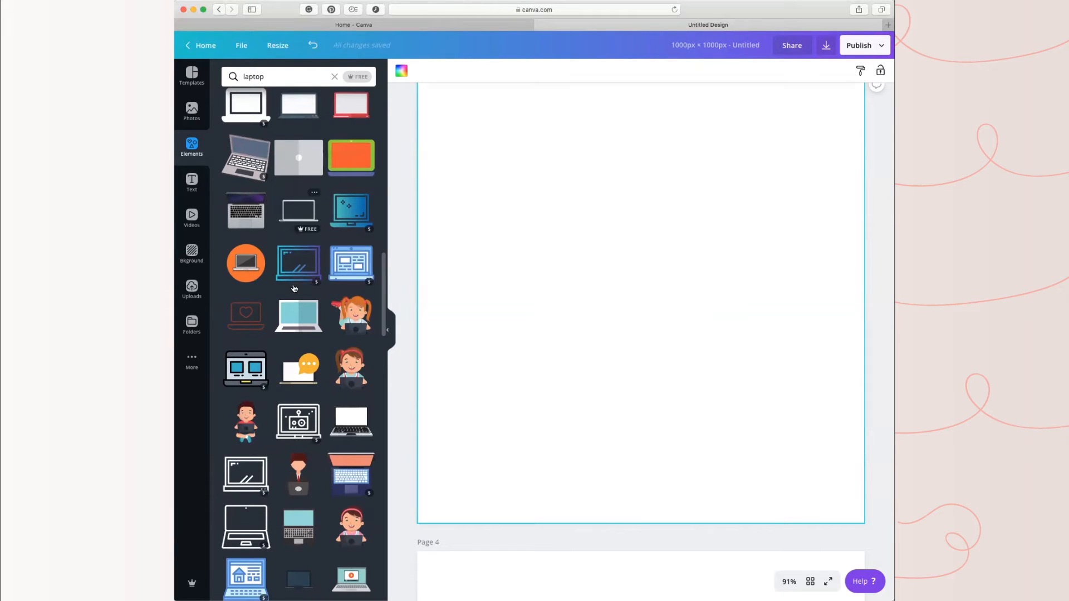
scroll(324, 356, "up", 4)
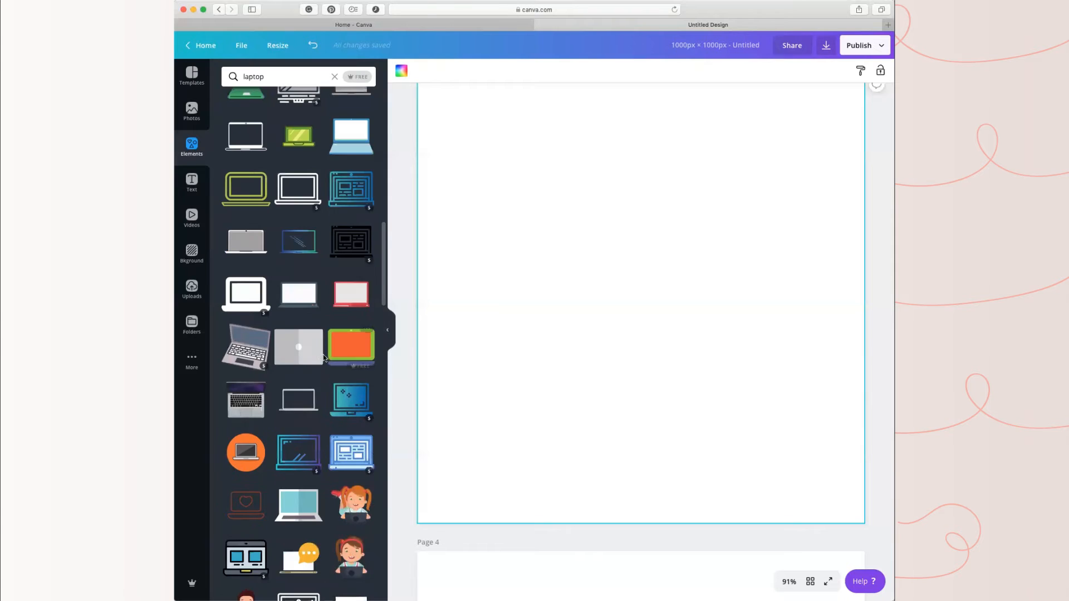
scroll(322, 354, "up", 10)
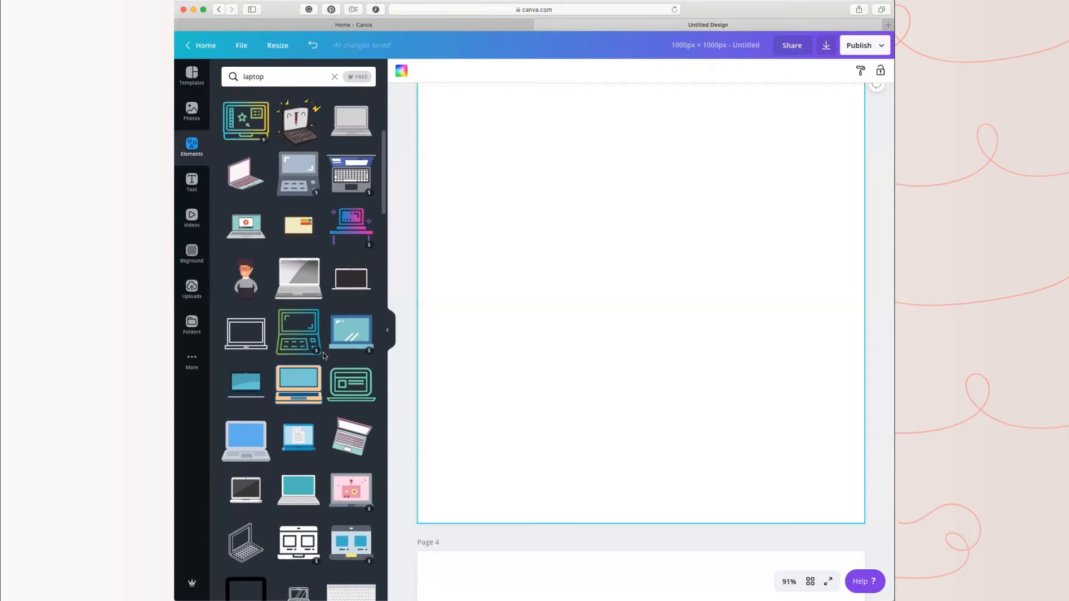
scroll(323, 353, "up", 6)
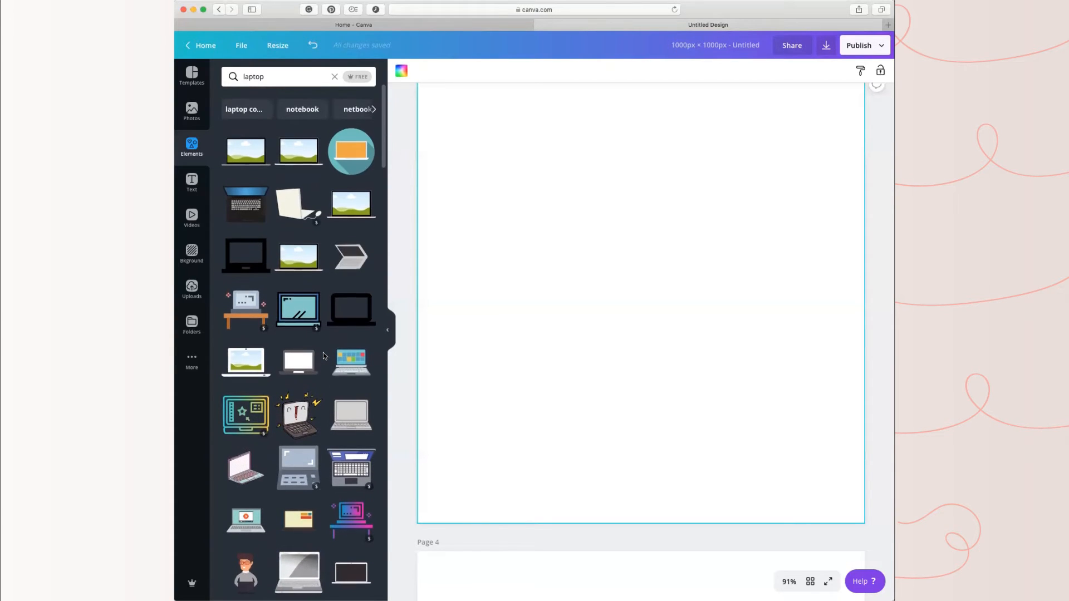
scroll(324, 355, "down", 1)
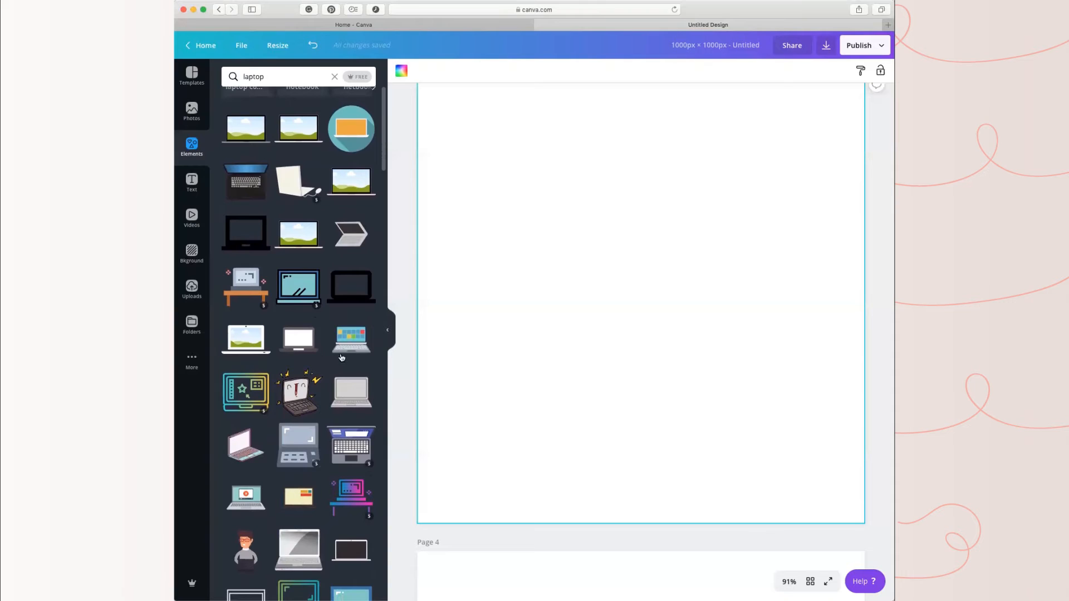
mouse_move(342, 358)
mouse_move(312, 128)
left_click(256, 129)
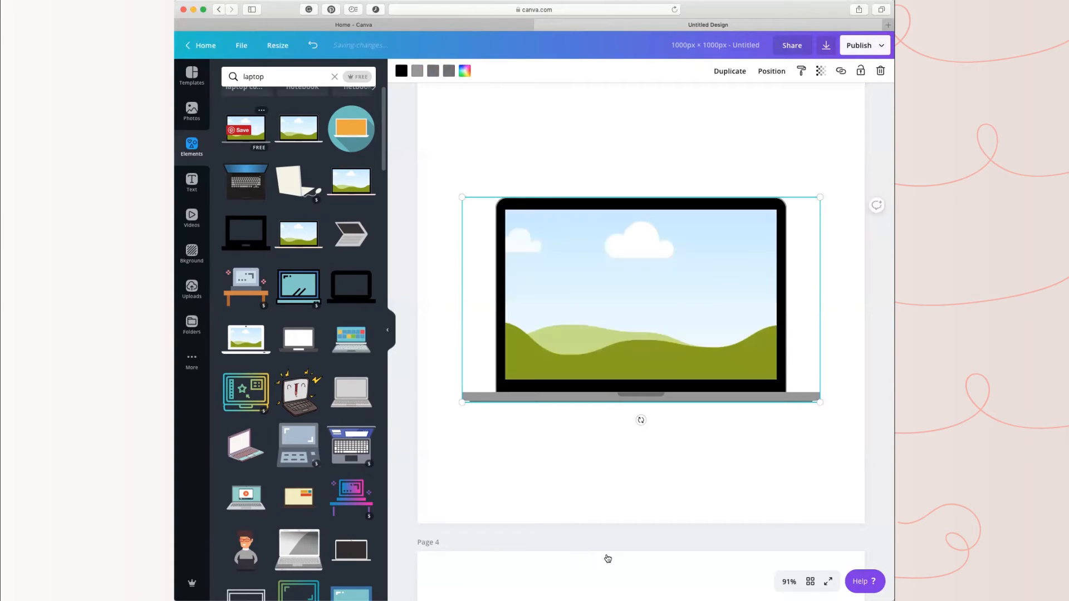
left_click(729, 479)
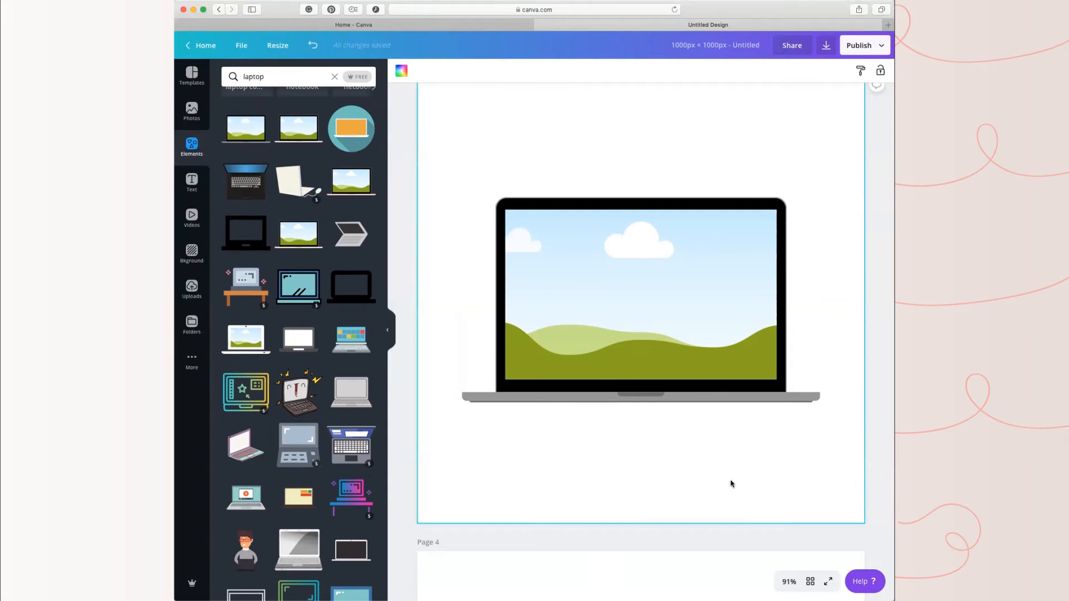
Step: Recolor the laptop's light grey base with the pale beige from the PROPEL TO DIGITAL FREEDOM palette
left_click(683, 314)
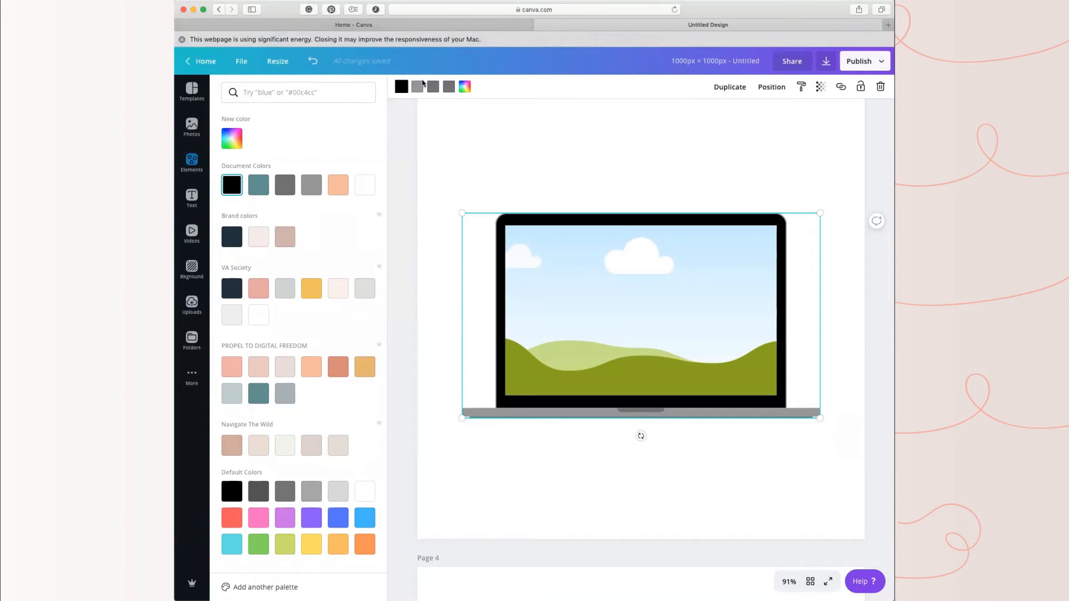
left_click(417, 86)
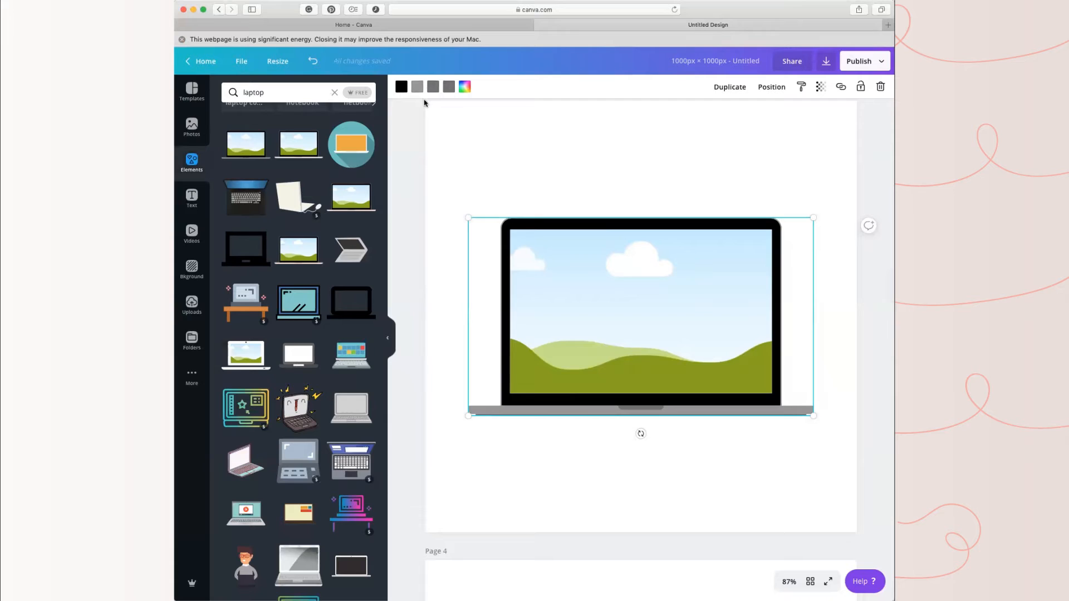
left_click(419, 87)
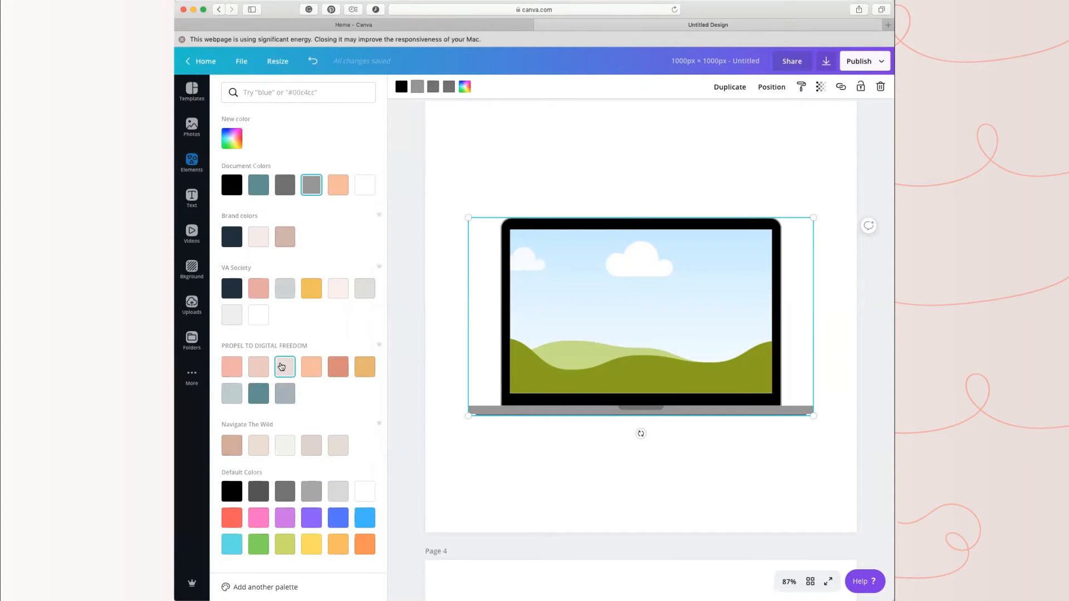
left_click(281, 366)
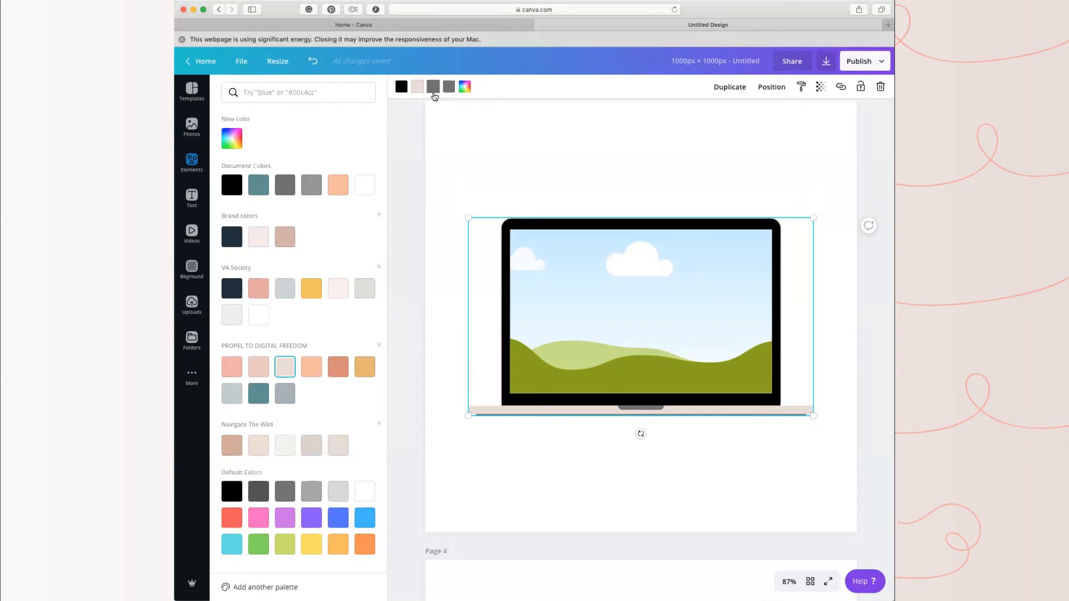
Step: Recolor both dark grey parts of the laptop's base with the blue-grey from the PROPEL TO DIGITAL FREEDOM palette and deselect it
left_click(433, 86)
left_click(198, 162)
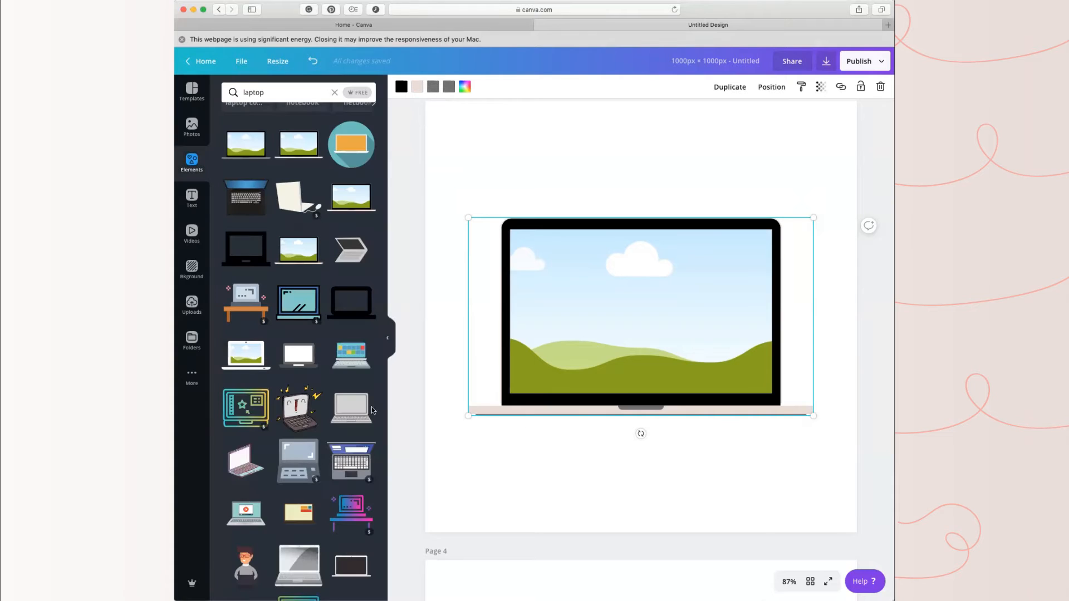
left_click(434, 86)
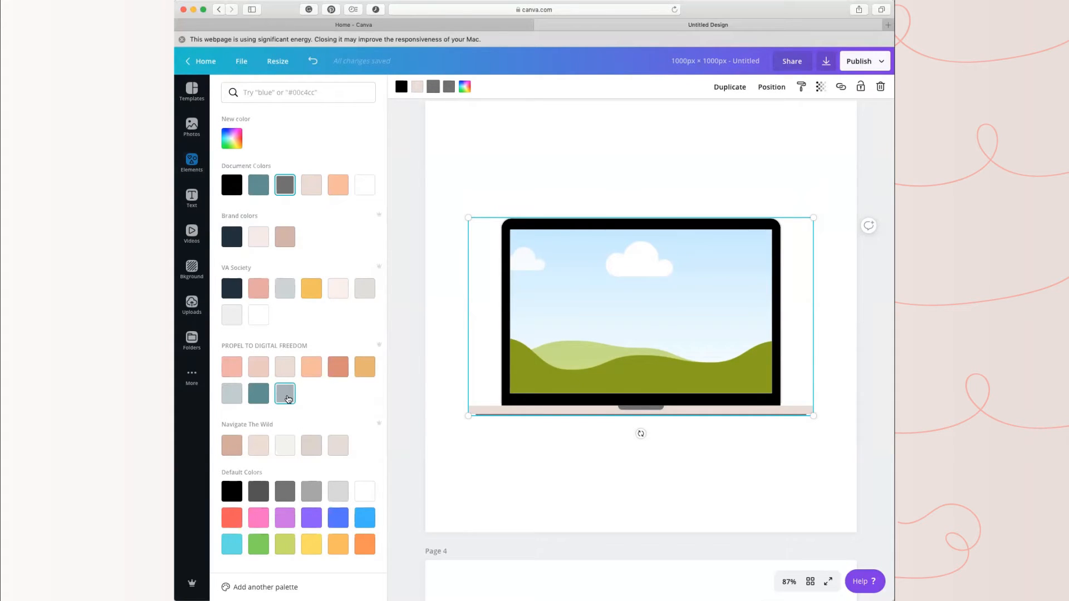
left_click(288, 399)
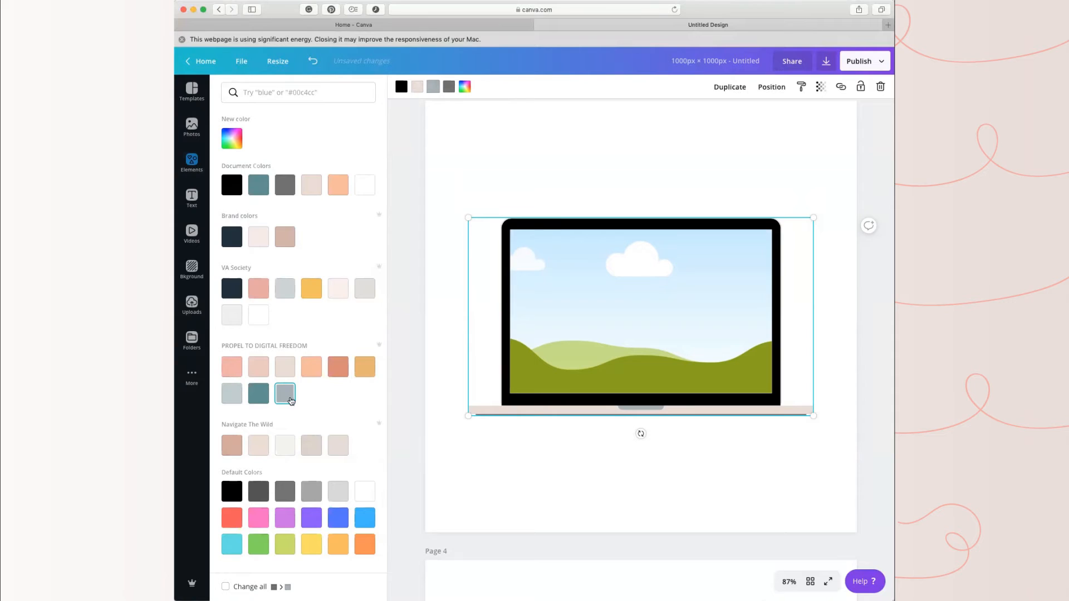
left_click(448, 87)
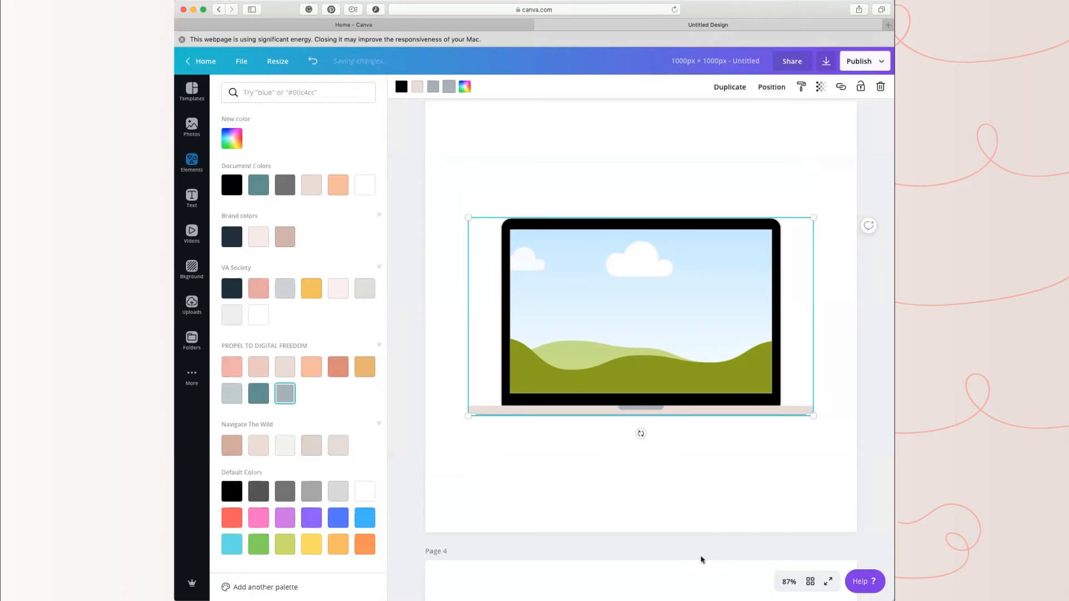
left_click(702, 560)
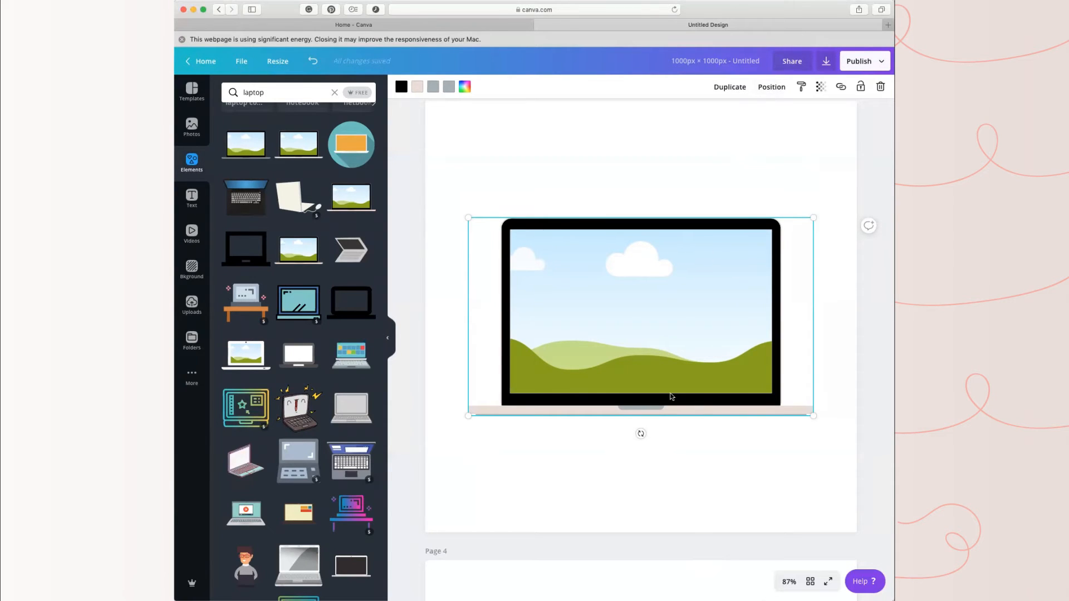
left_click(733, 139)
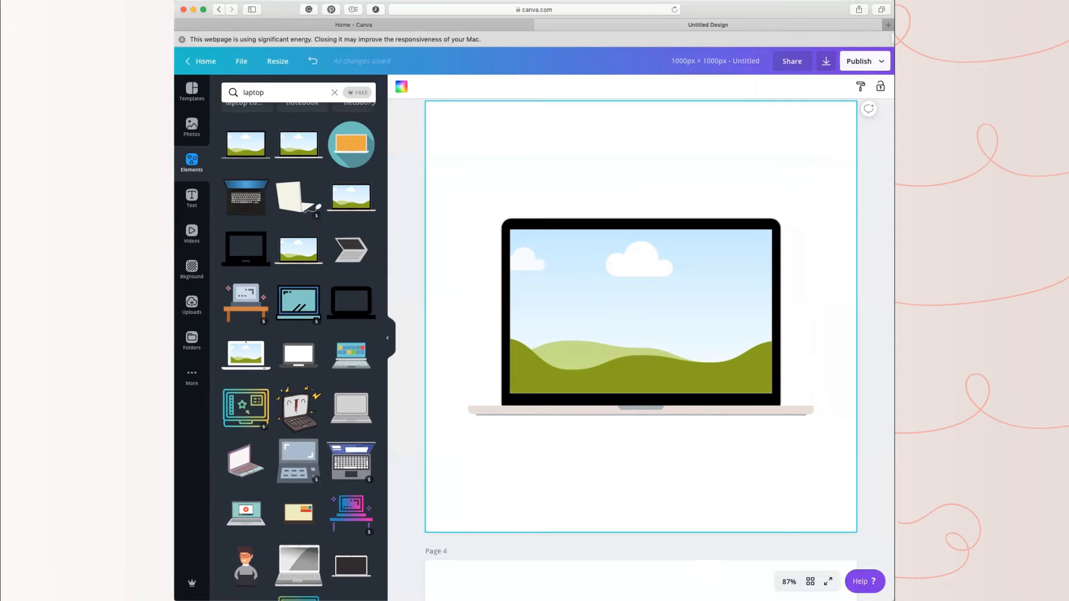
Step: Open The Course page of propeltodigitalfreedom.com in a new browser tab and capture a screenshot of its header area
key("super+t")
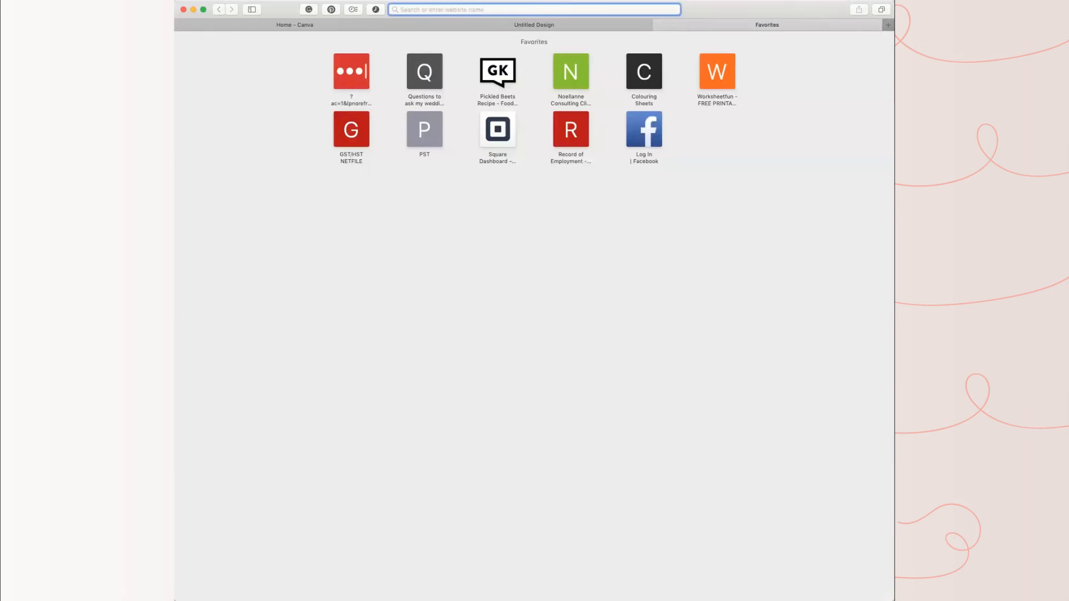
type("propeltodigitalfreedom.com — Homepage - Propel to Digital Freedom")
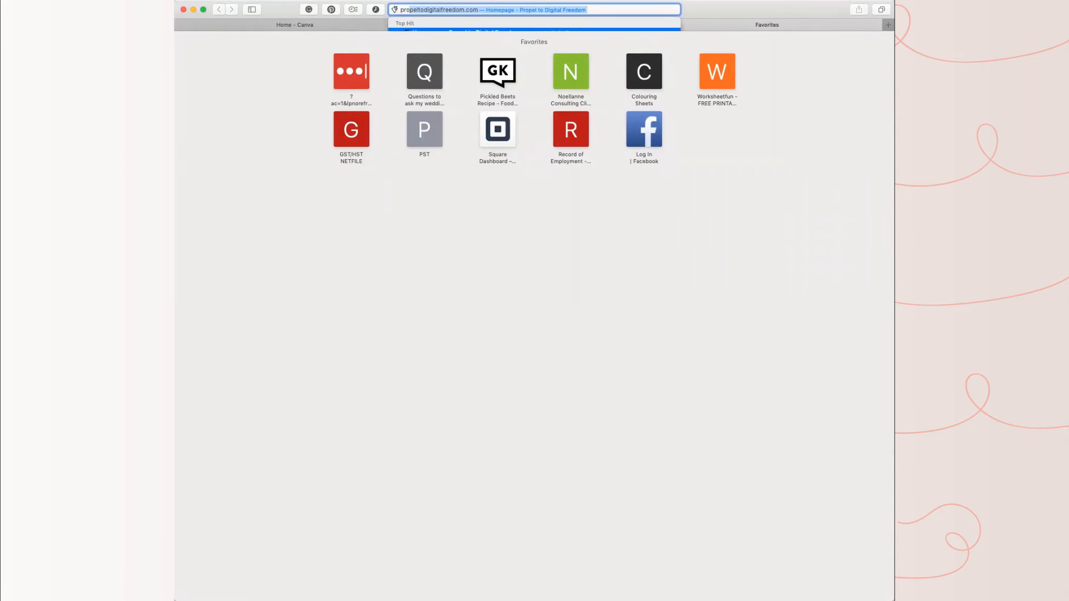
key("Return")
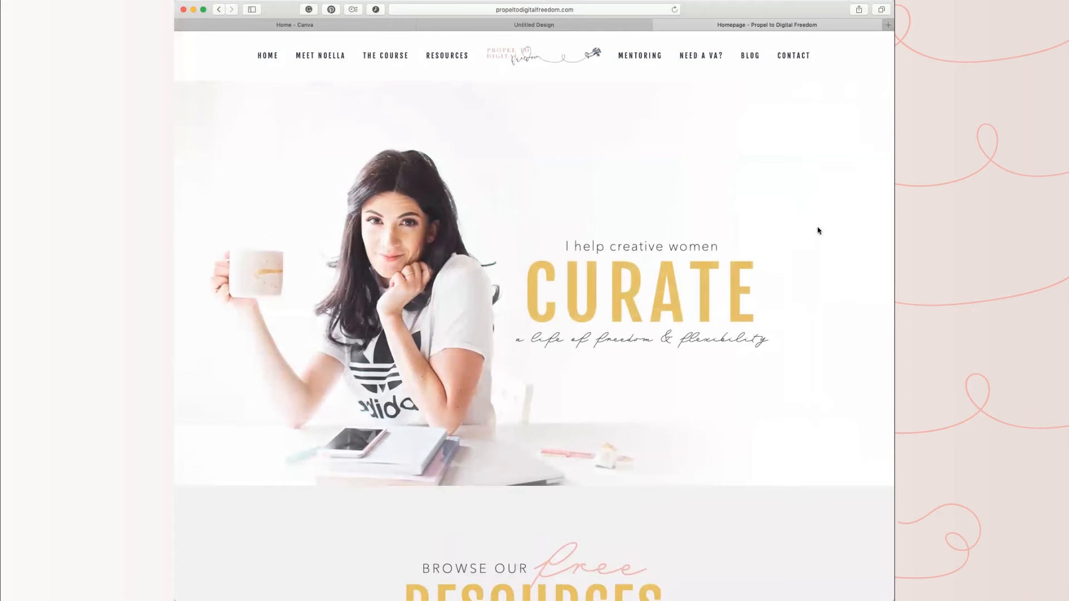
scroll(812, 231, "down", 5)
scroll(794, 234, "down", 5)
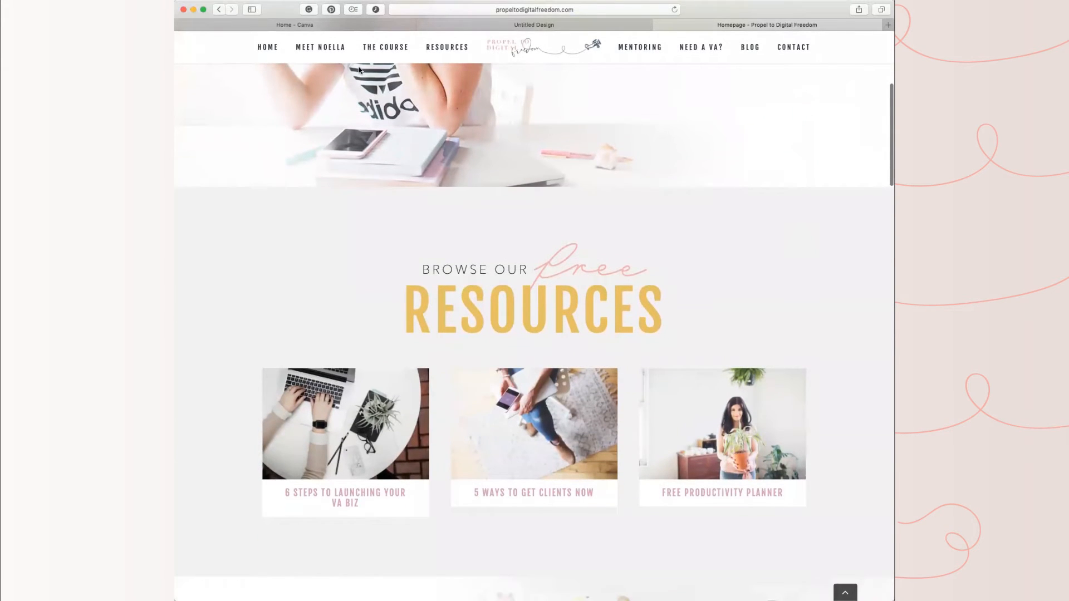
left_click(385, 47)
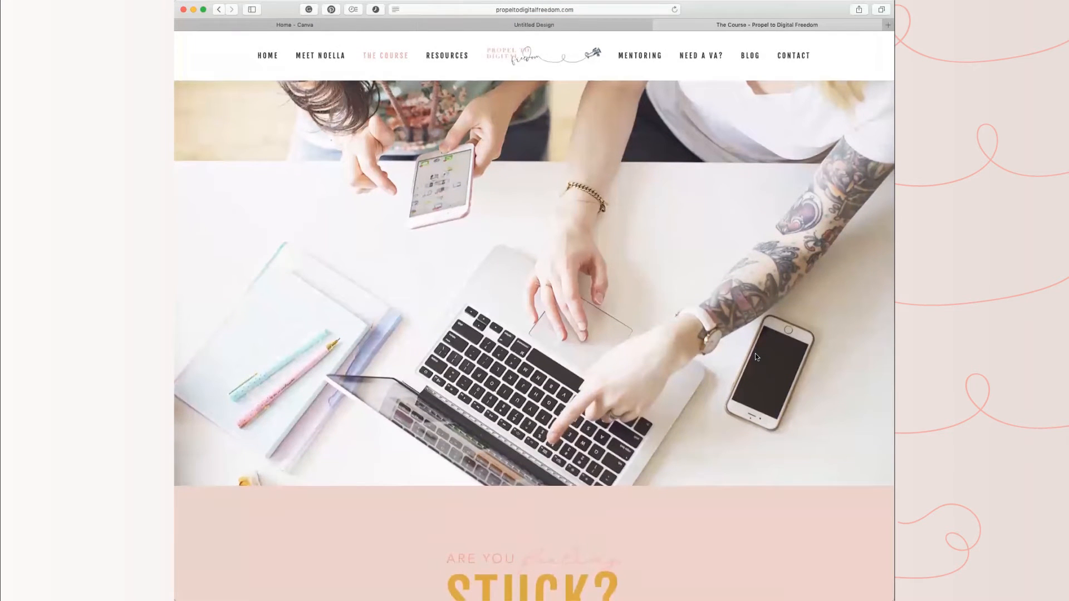
key("super+shift+4")
Step: Return to the Canva design, upload the course page screenshot, and place it in the laptop frame on page 3
left_click(534, 25)
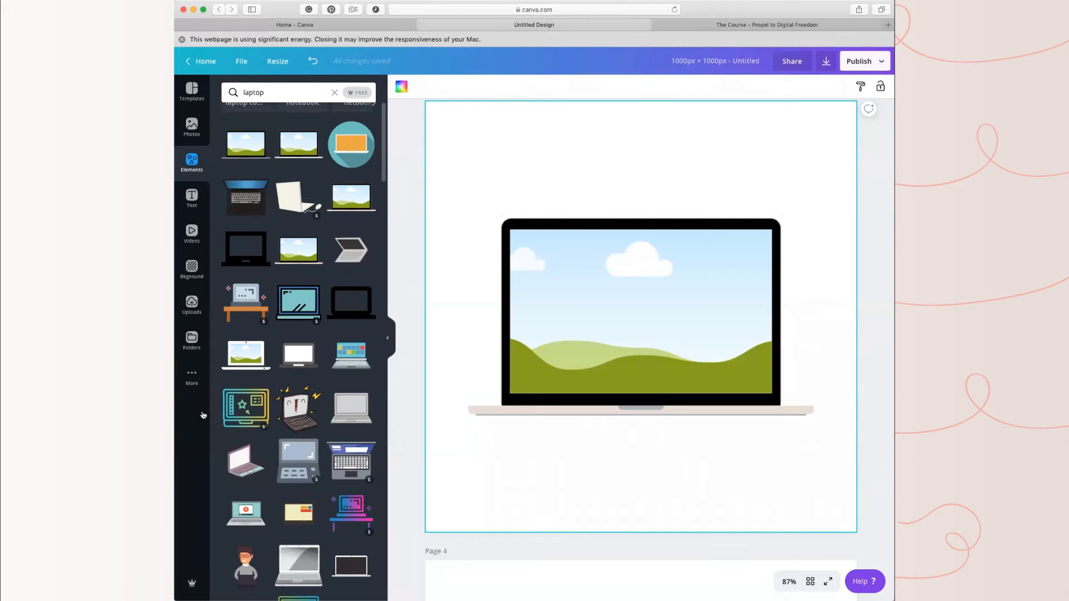
left_click(190, 305)
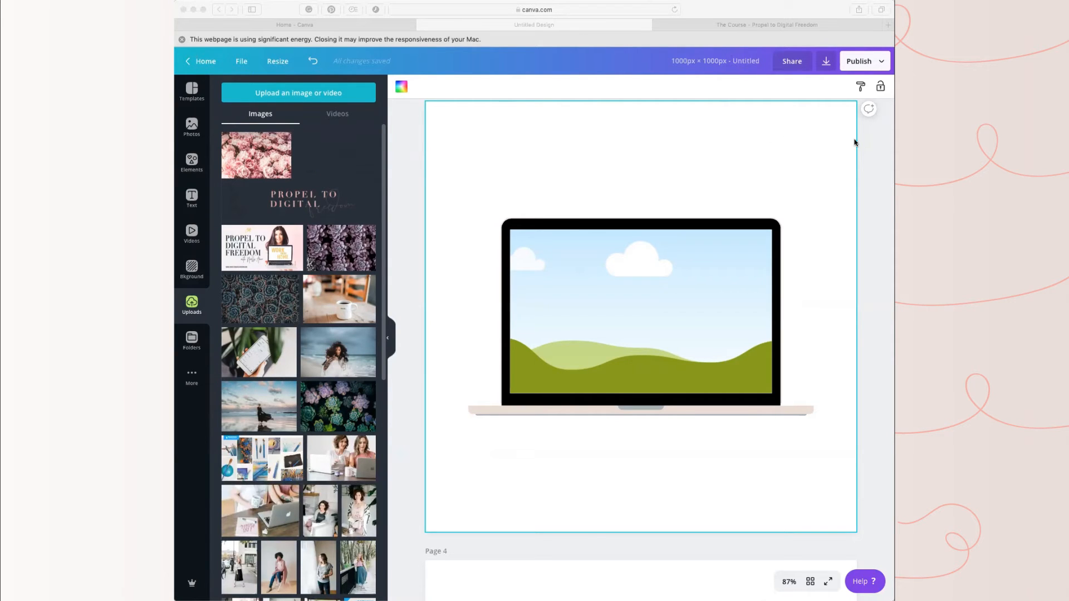
left_click_drag(854, 140, 278, 194)
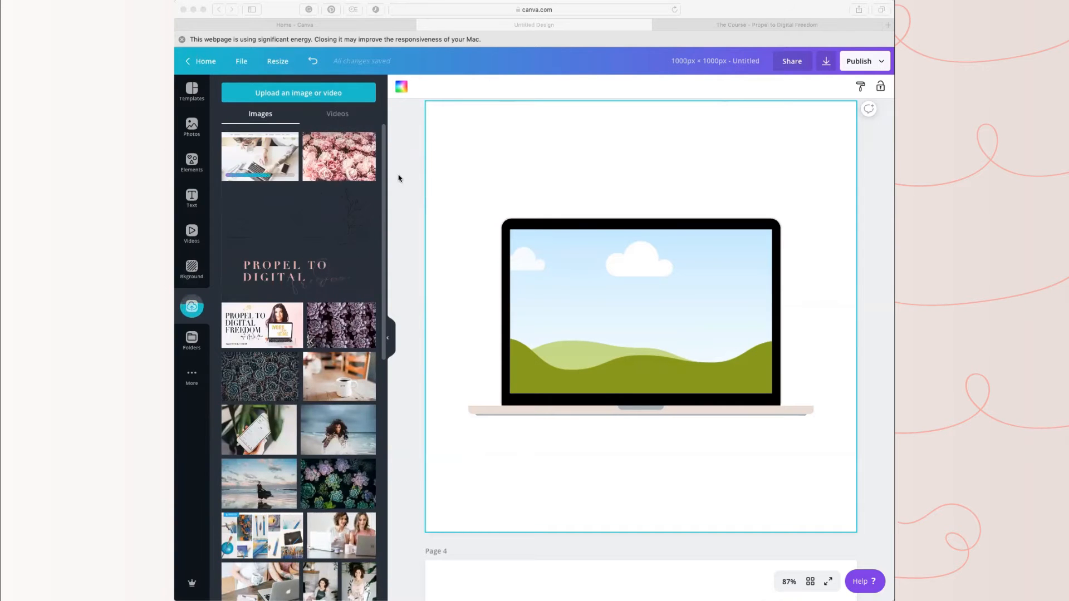
left_click(439, 145)
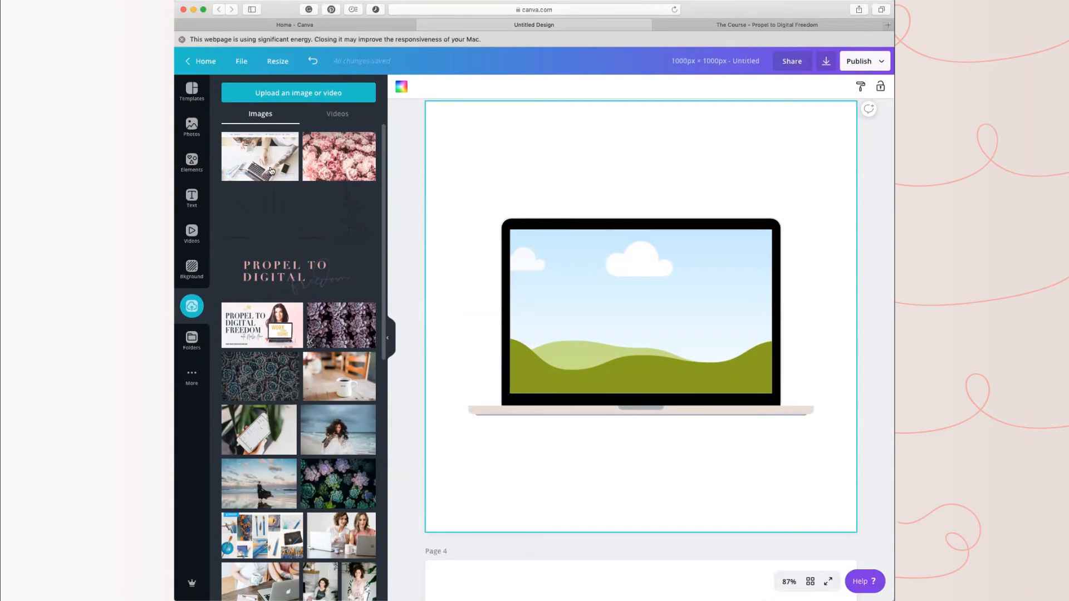
left_click(181, 39)
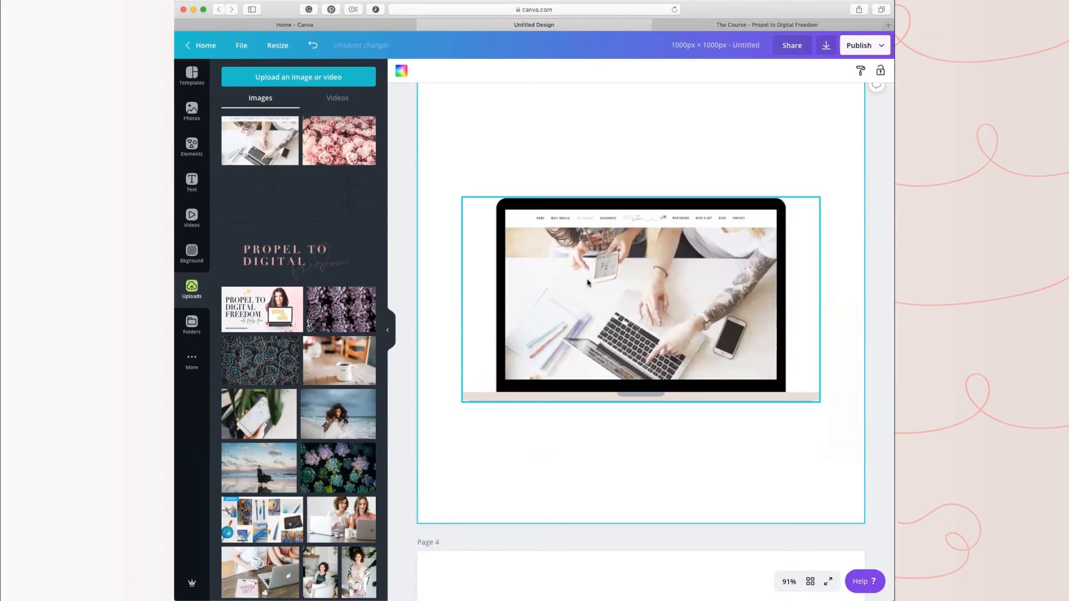
left_click(640, 115)
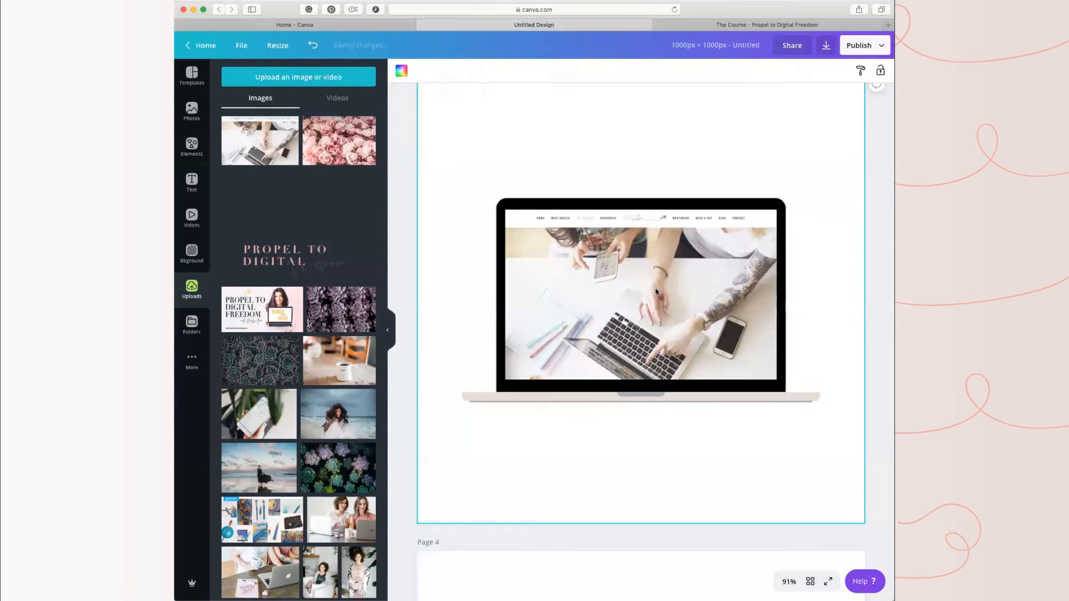
Step: Try resizing the laptop mockup on page 3 from its corner and deselect it
scroll(656, 292, "up", 1)
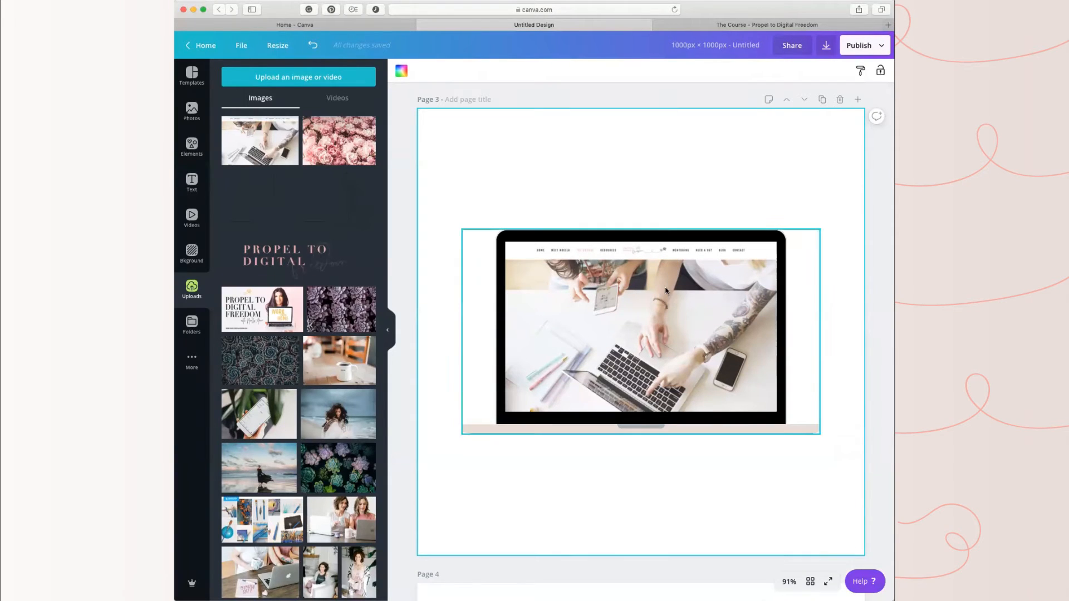
left_click(667, 291)
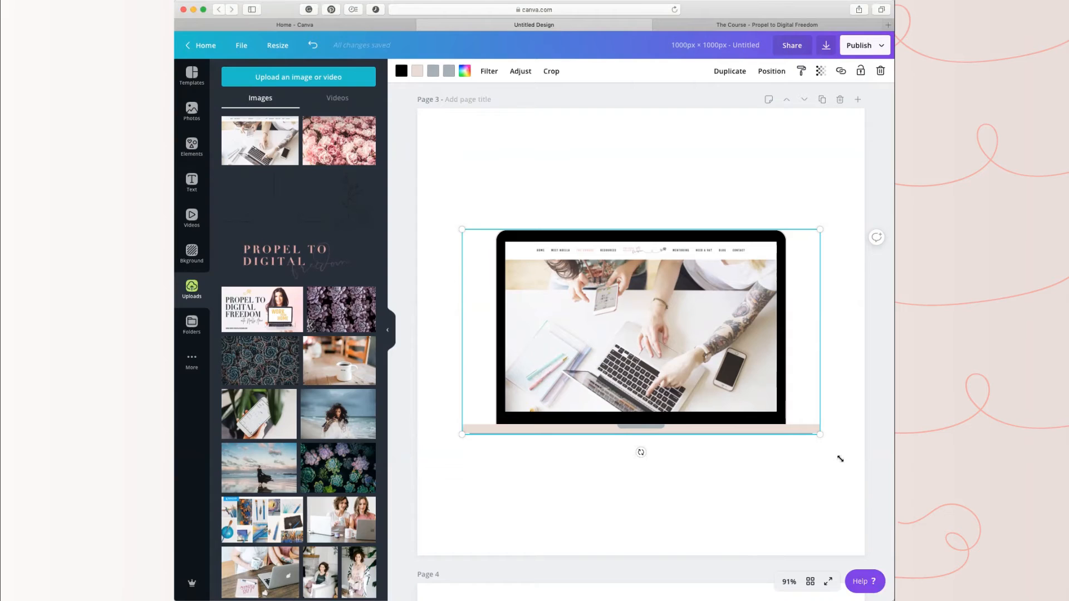
left_click_drag(822, 435, 872, 165)
left_click(690, 474)
Step: Review the design's pages with the shopping cart, the hearts and the laptop mockup, plus the blank page 4
scroll(689, 474, "down", 10)
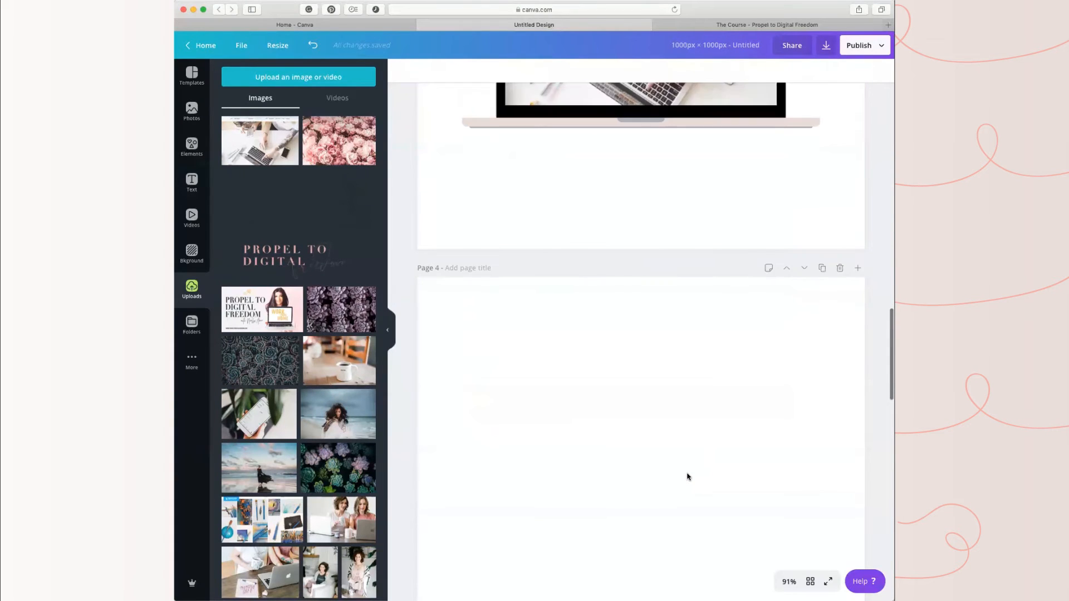
scroll(686, 474, "down", 5)
scroll(686, 473, "up", 20)
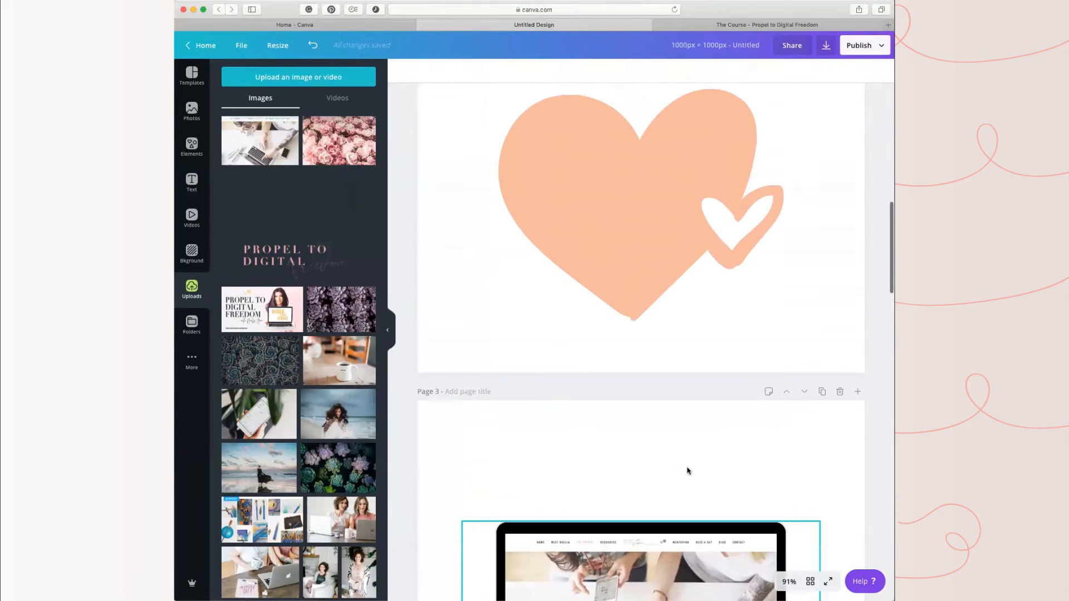
scroll(687, 470, "down", 4)
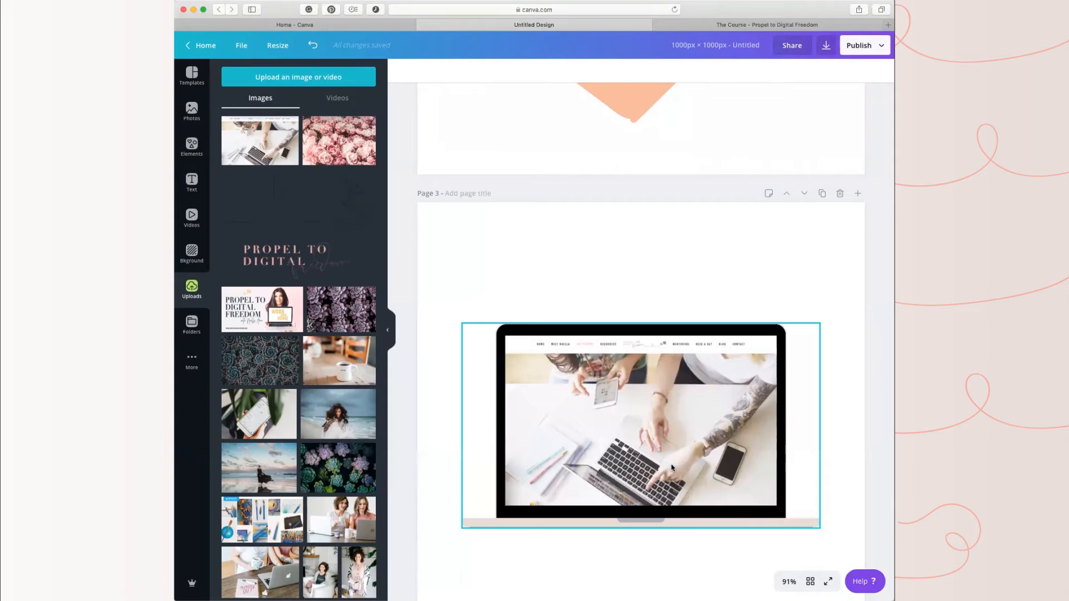
scroll(659, 466, "down", 4)
scroll(716, 501, "up", 12)
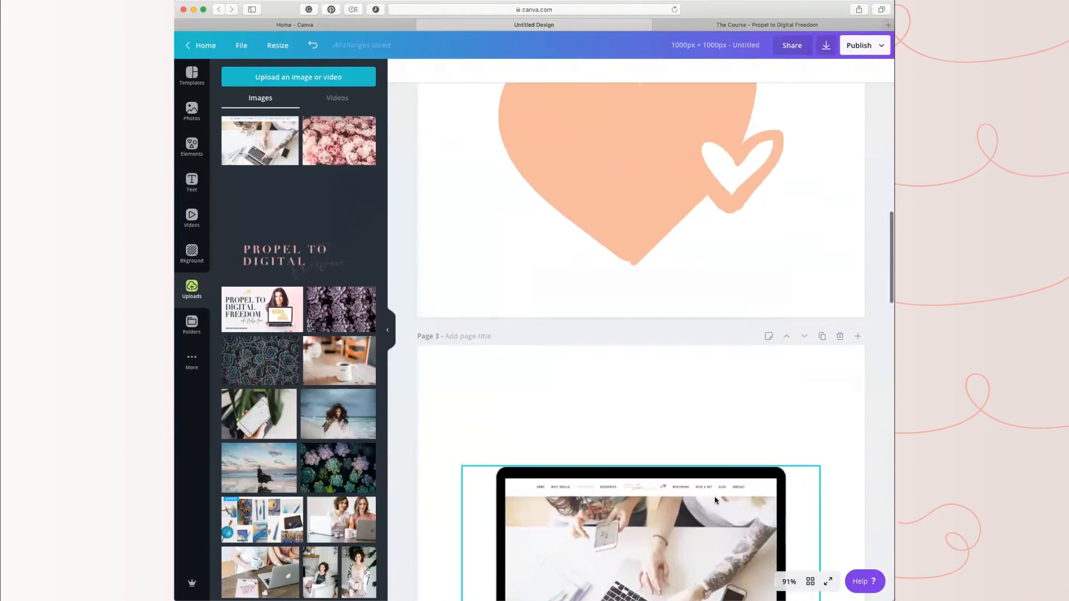
scroll(714, 496, "up", 5)
scroll(729, 453, "down", 3)
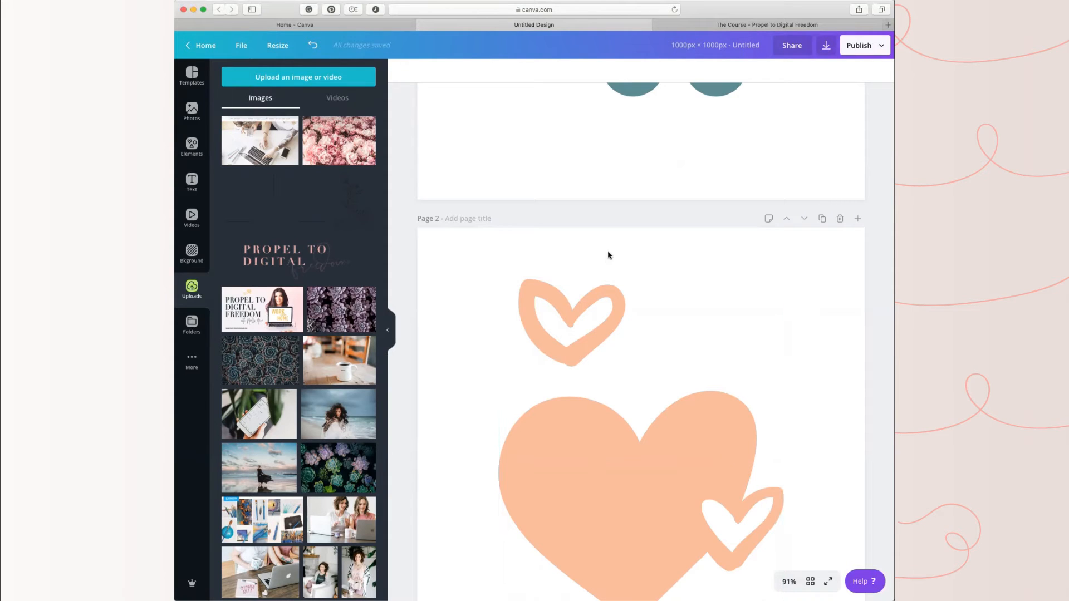
scroll(677, 412, "down", 5)
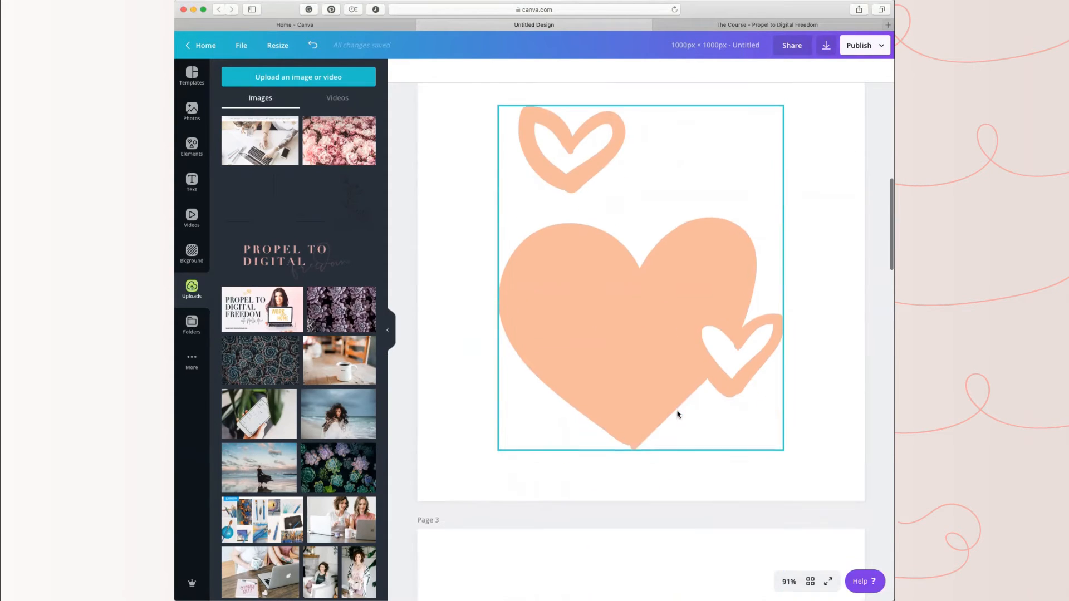
scroll(778, 423, "down", 10)
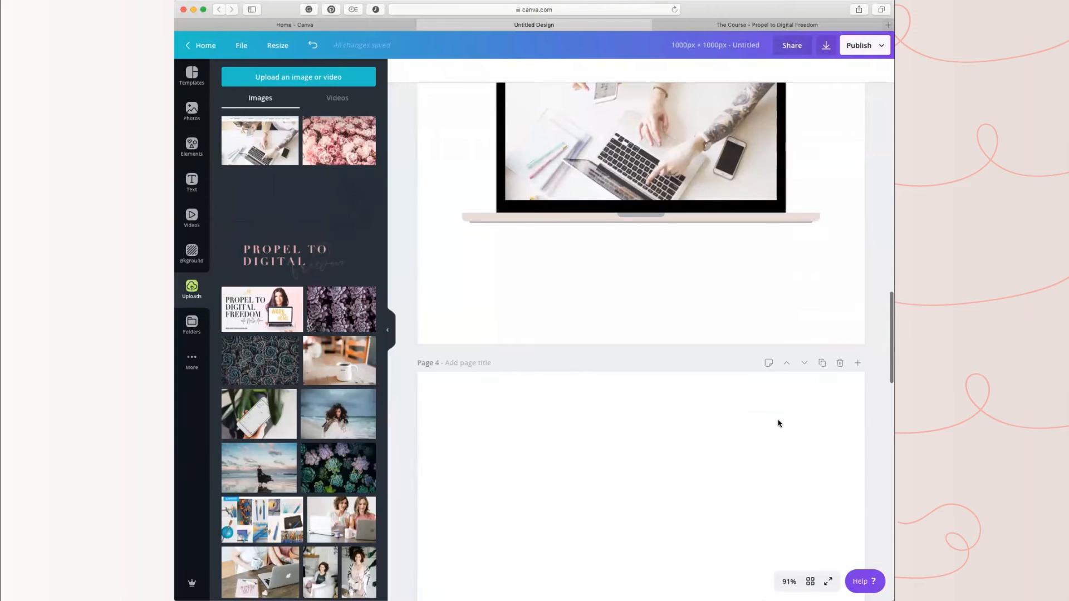
scroll(639, 447, "up", 14)
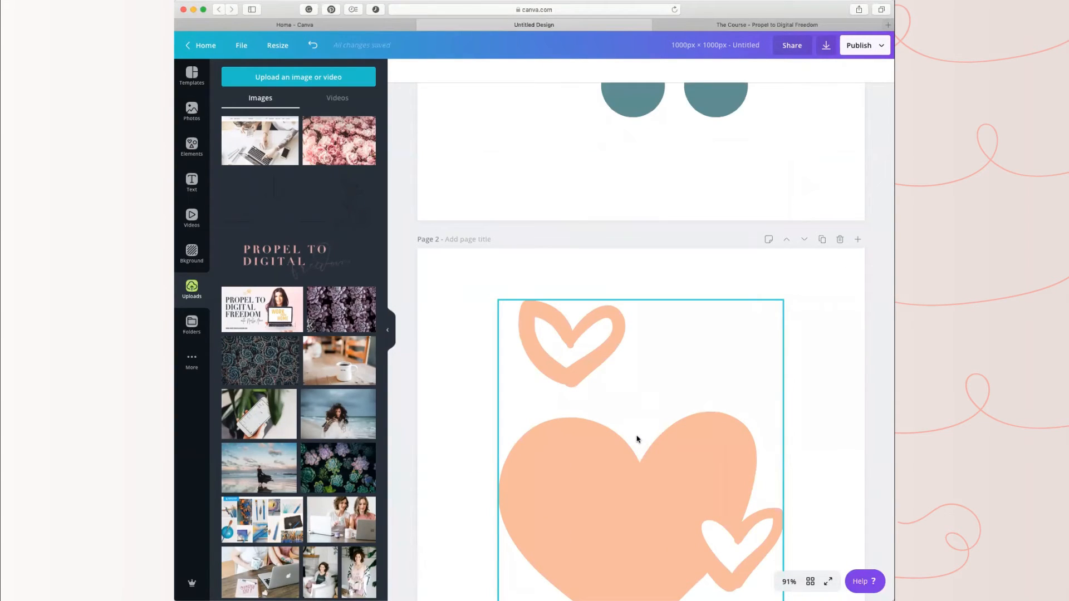
Step: Download all 6 pages as PNG and go to the Canva homepage
left_click(874, 49)
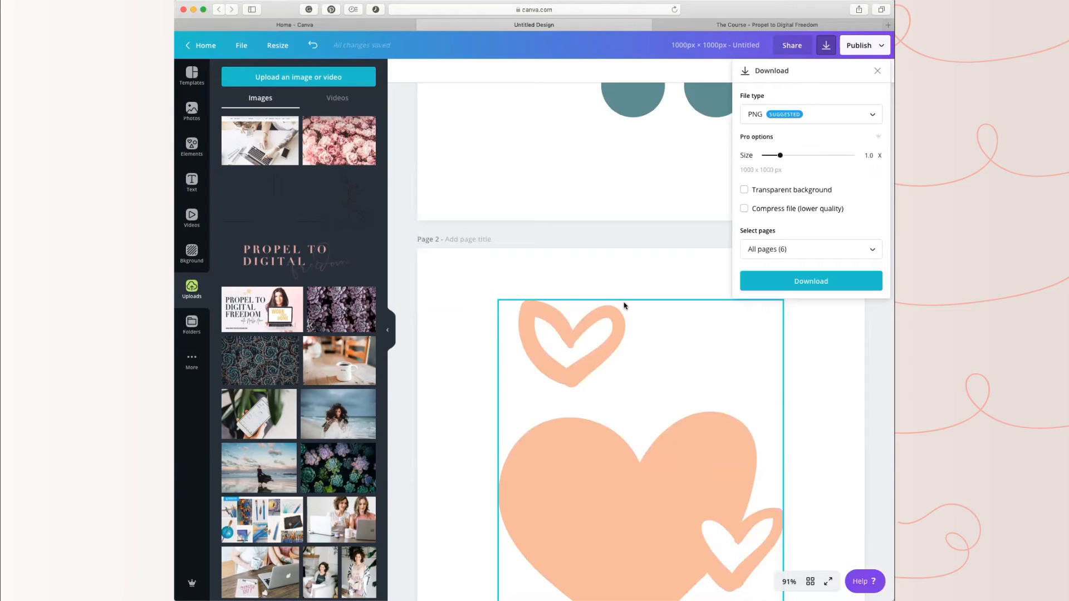
left_click(812, 282)
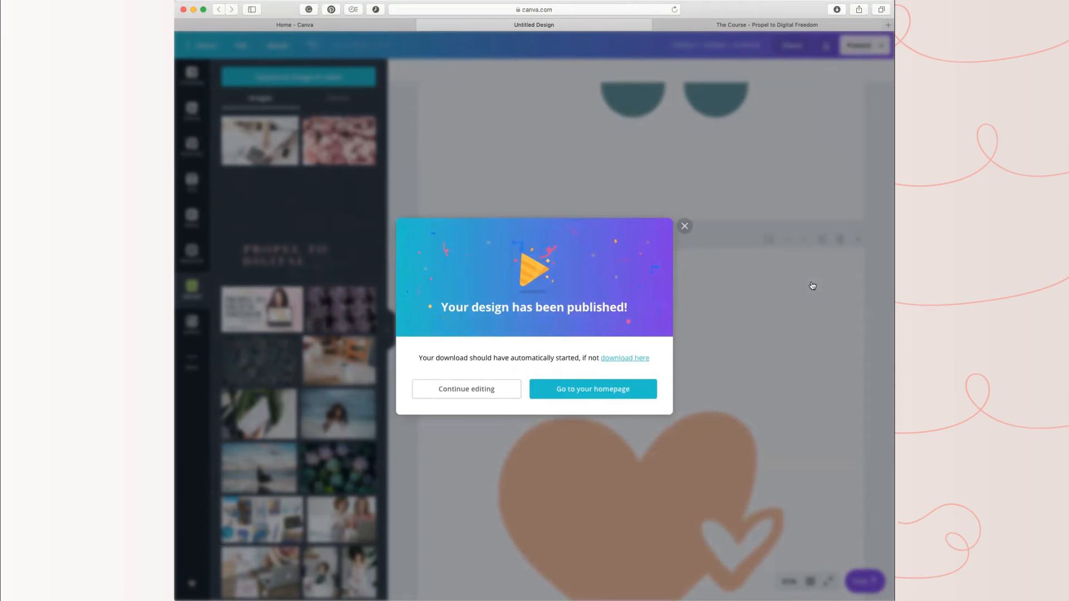
left_click(640, 388)
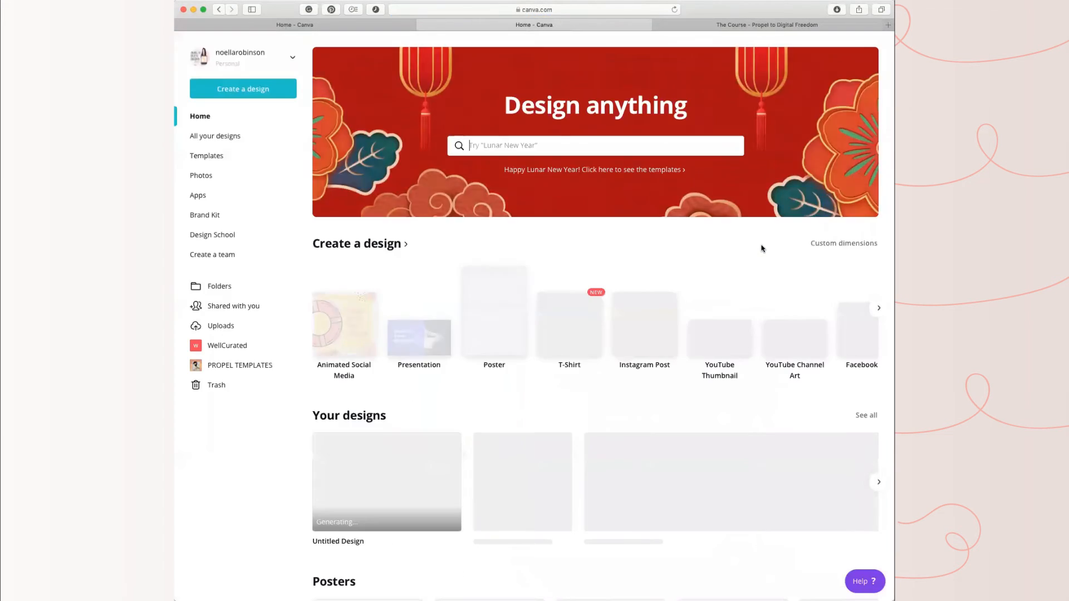
Step: Start a new Pinterest Pin design from the design types on the homepage
scroll(710, 342, "right", 2)
scroll(711, 341, "right", 5)
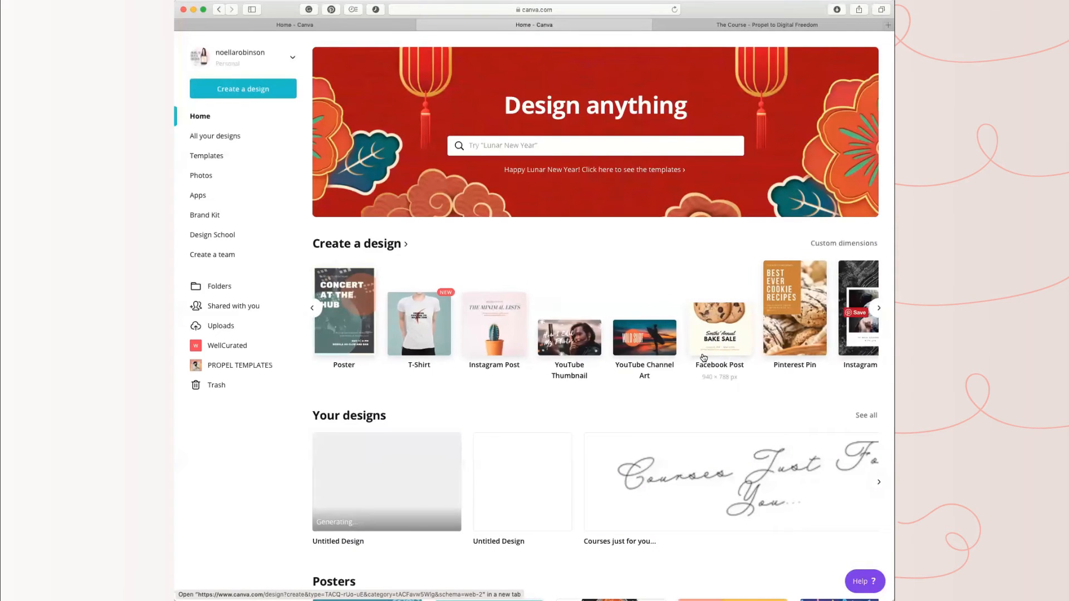
left_click(410, 357, "super")
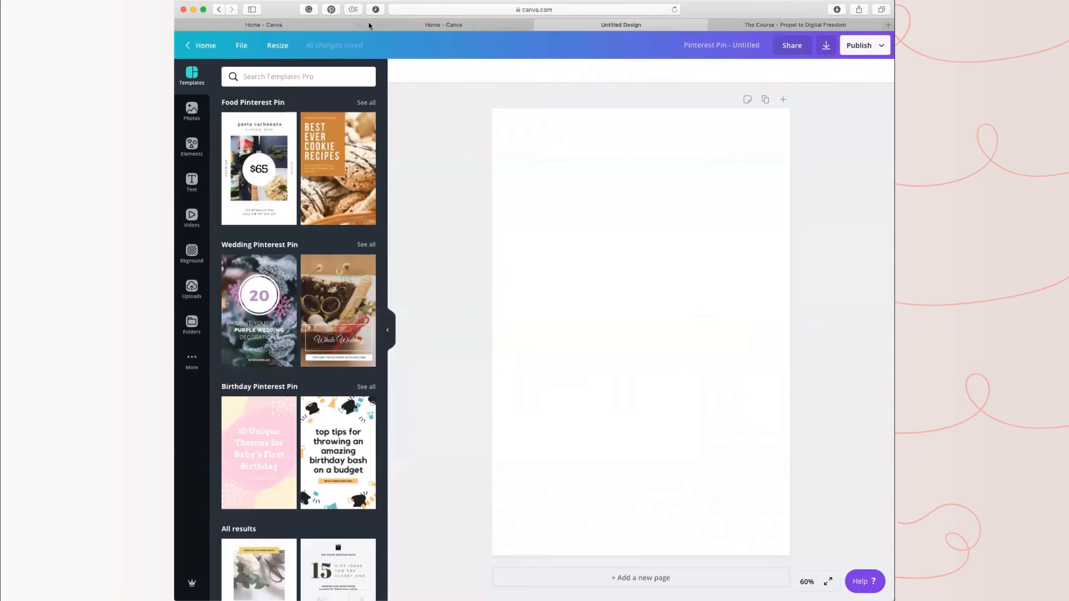
Step: Apply the "15 Gift Ideas for the Classy Dad" template to the pin and add a second page
scroll(383, 385, "down", 4)
scroll(382, 386, "down", 3)
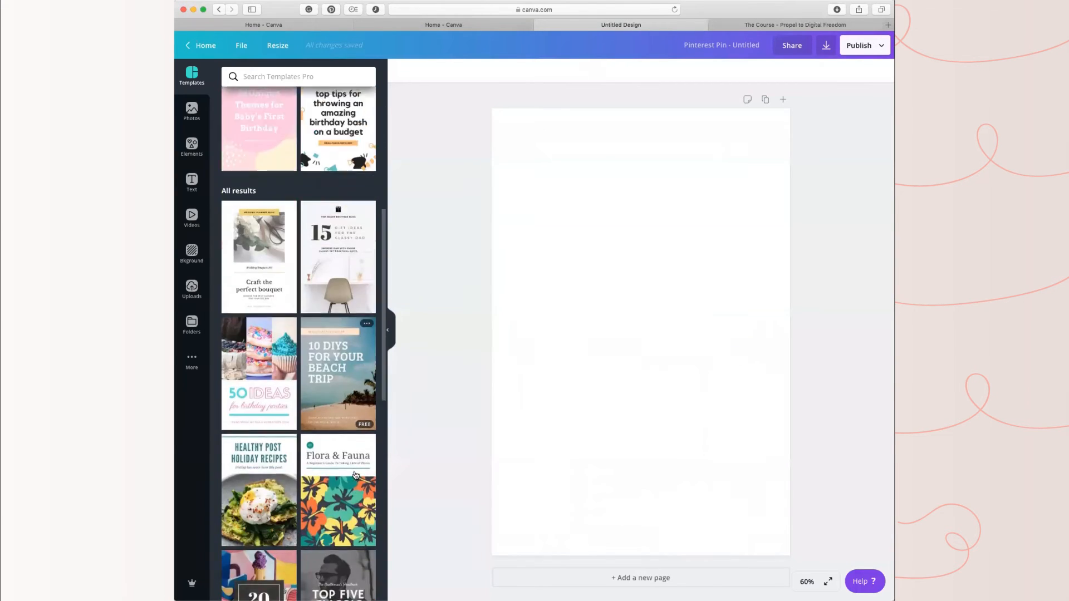
scroll(349, 289, "up", 1)
left_click(349, 289)
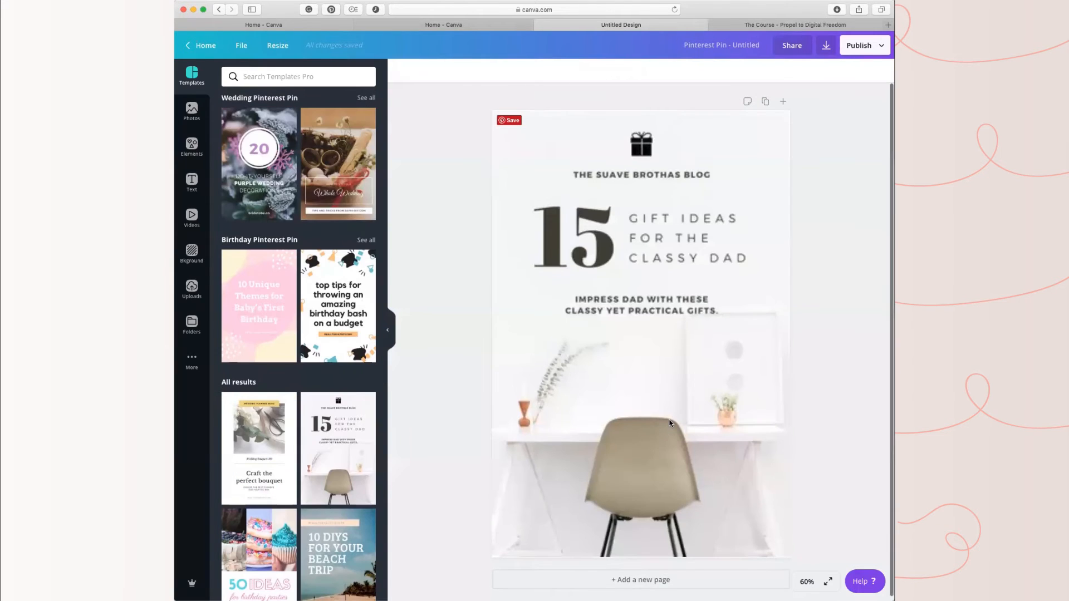
left_click(669, 430)
left_click(654, 579)
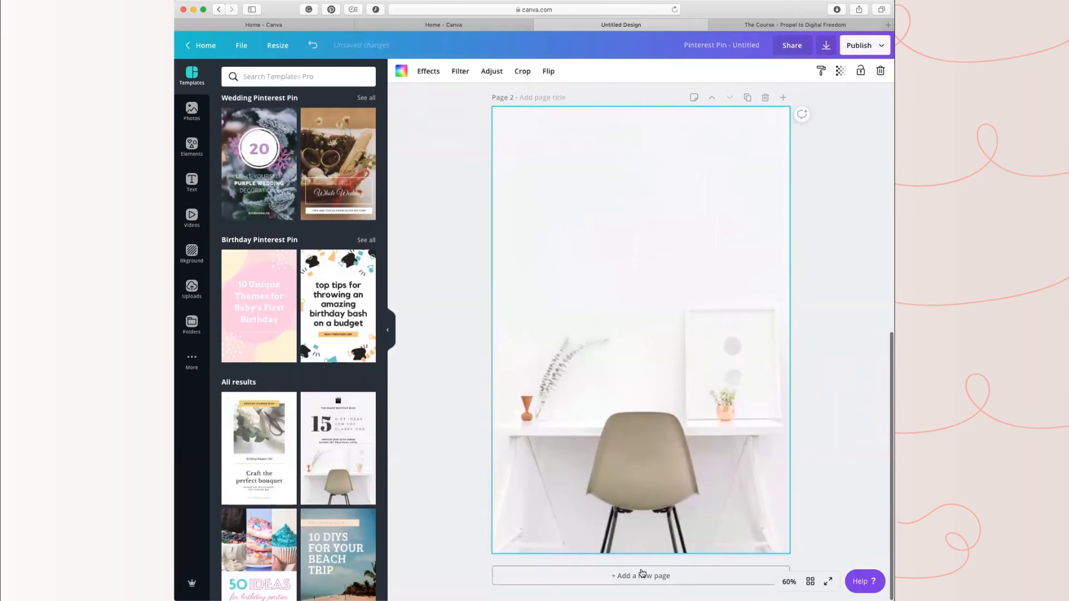
Step: Add a third page to the pin design and apply the "Style for Kids" template to it
left_click(660, 573)
scroll(749, 547, "up", 10)
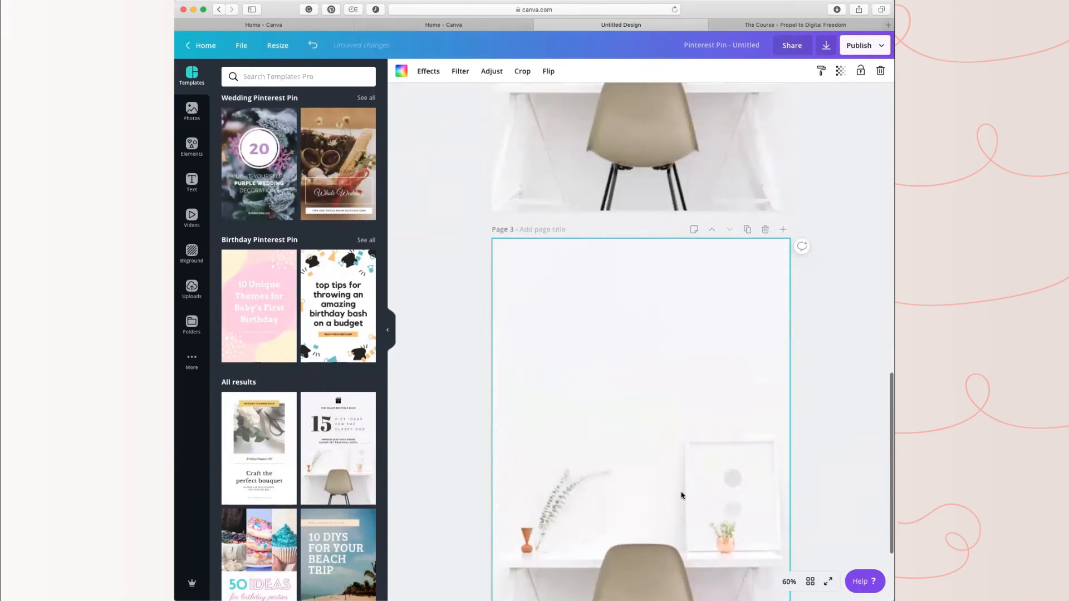
scroll(681, 494, "up", 6)
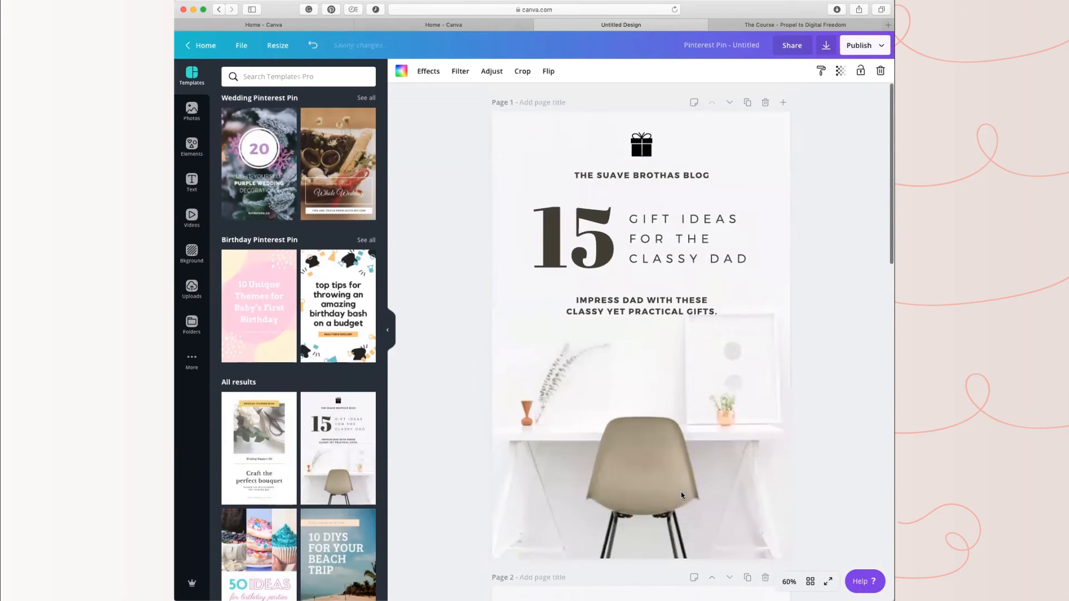
scroll(681, 498, "down", 3)
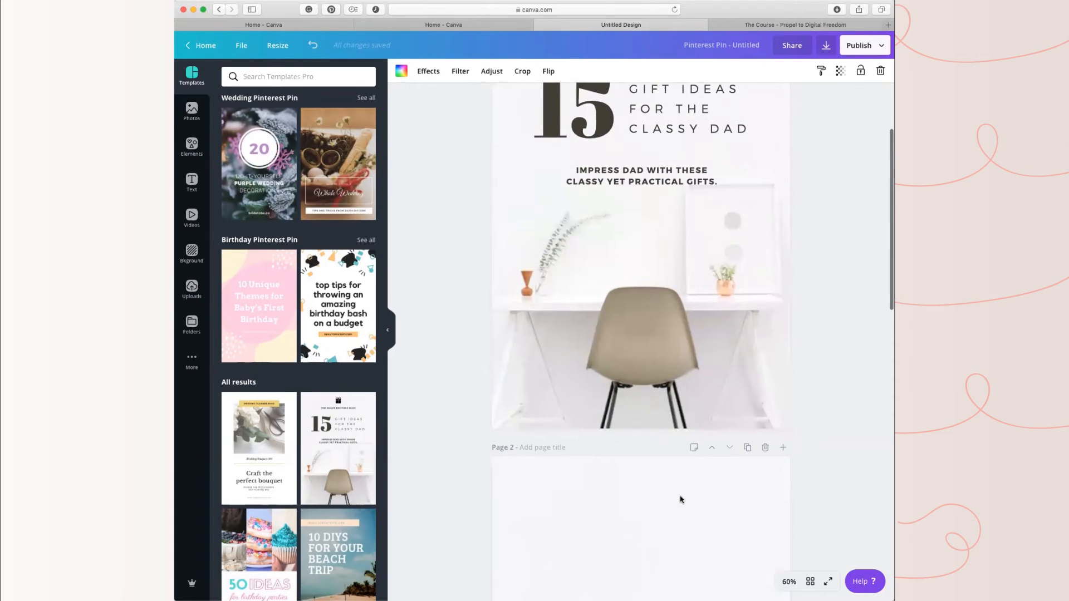
scroll(681, 500, "down", 5)
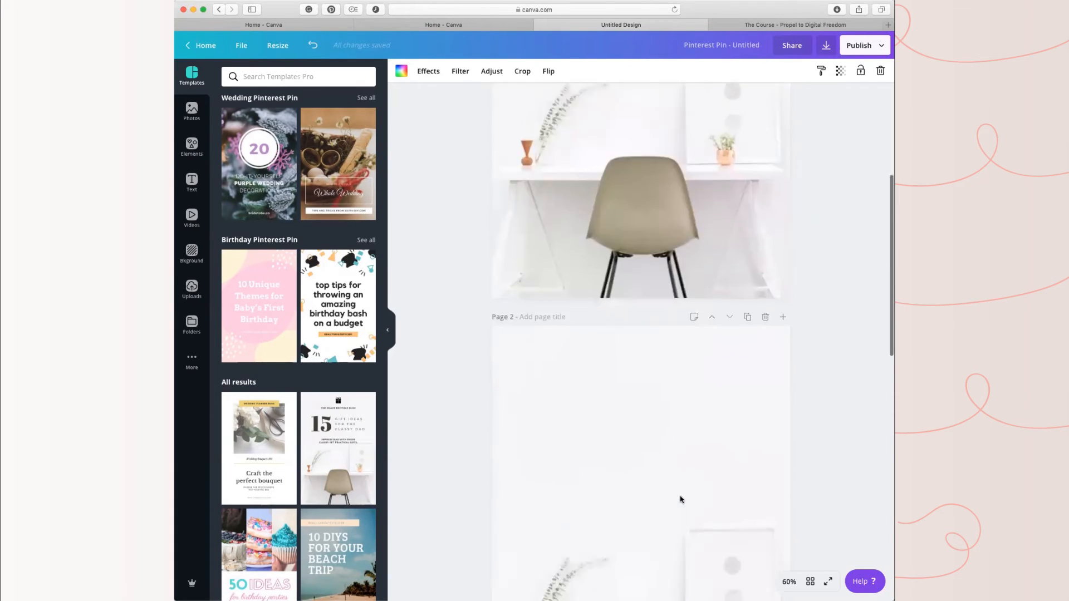
scroll(357, 450, "down", 8)
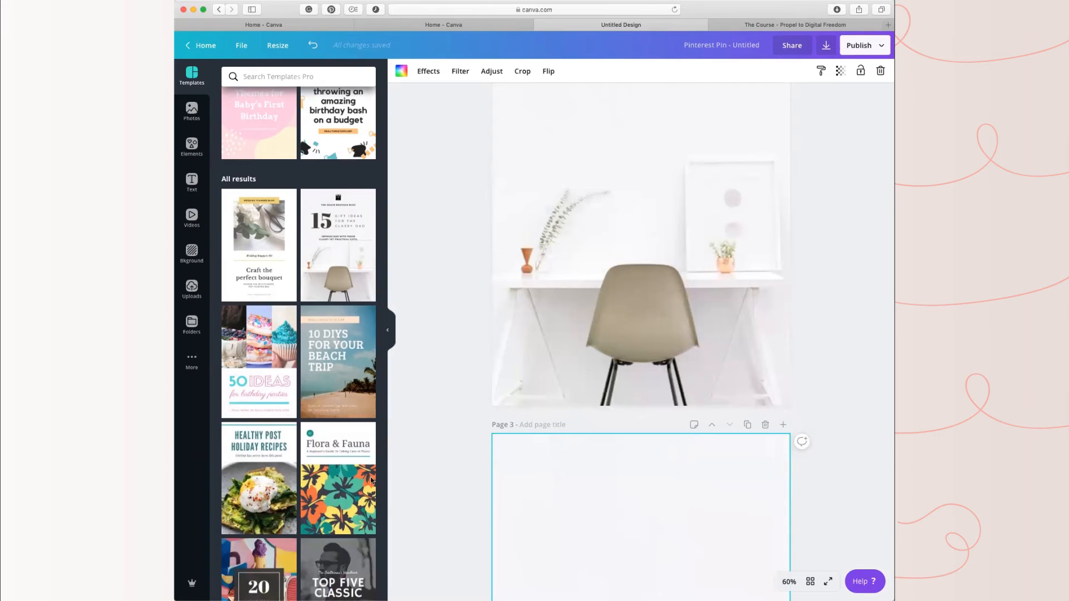
scroll(358, 450, "down", 4)
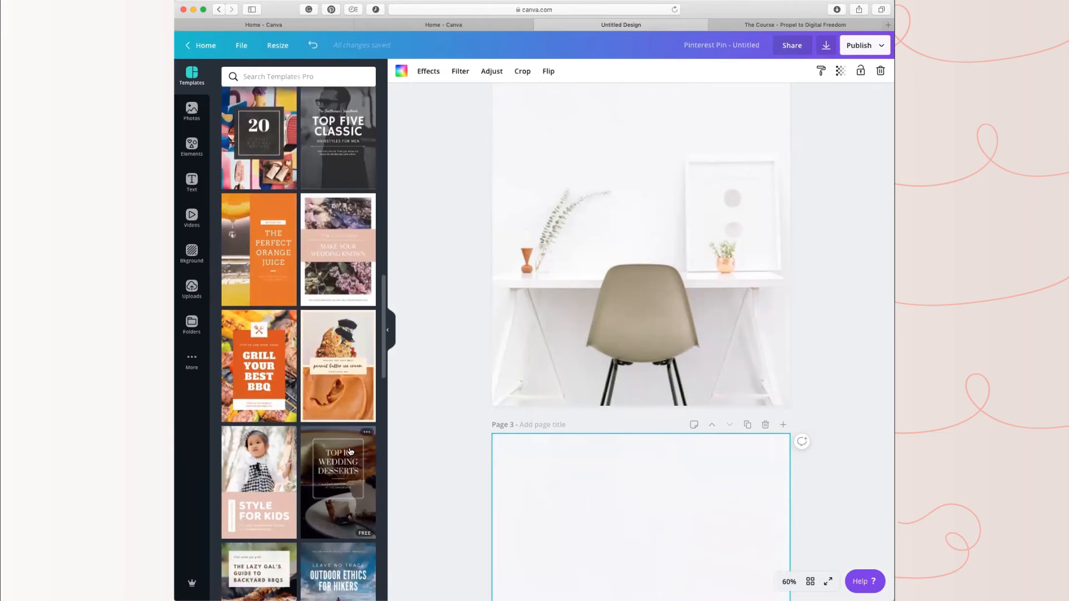
scroll(640, 527, "down", 4)
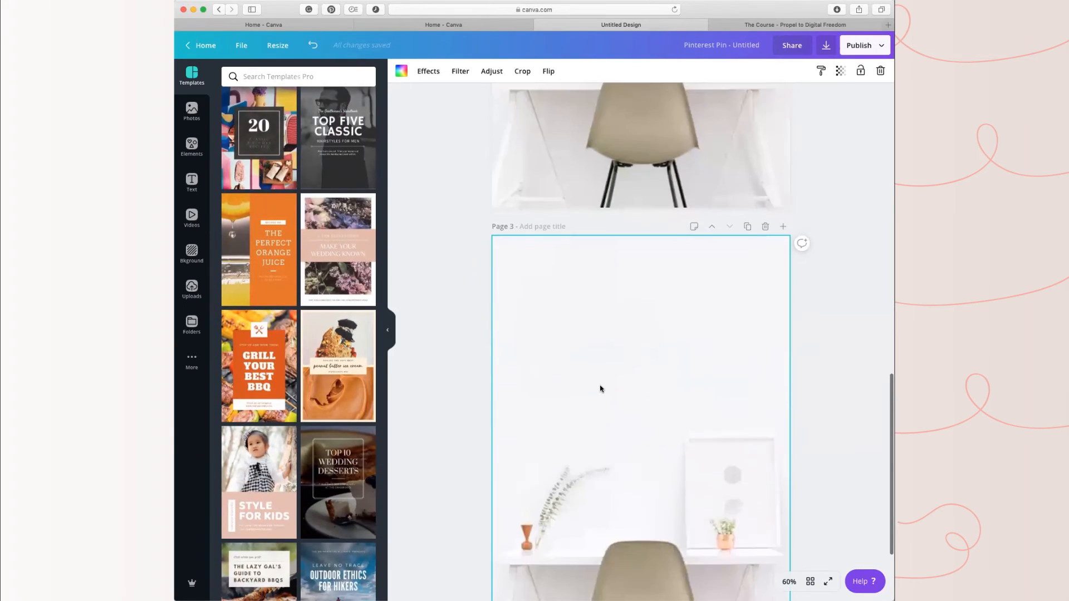
left_click(247, 462)
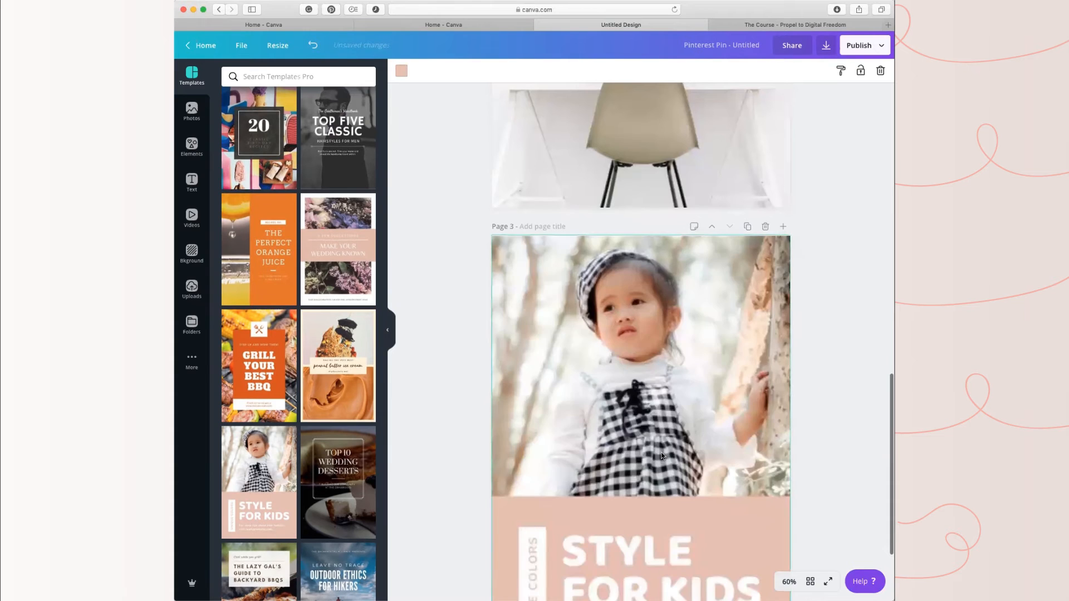
Step: Apply the "Make Your Wedding Known" template to page 2 and look over the three pages
scroll(429, 462, "up", 3)
scroll(615, 225, "up", 4)
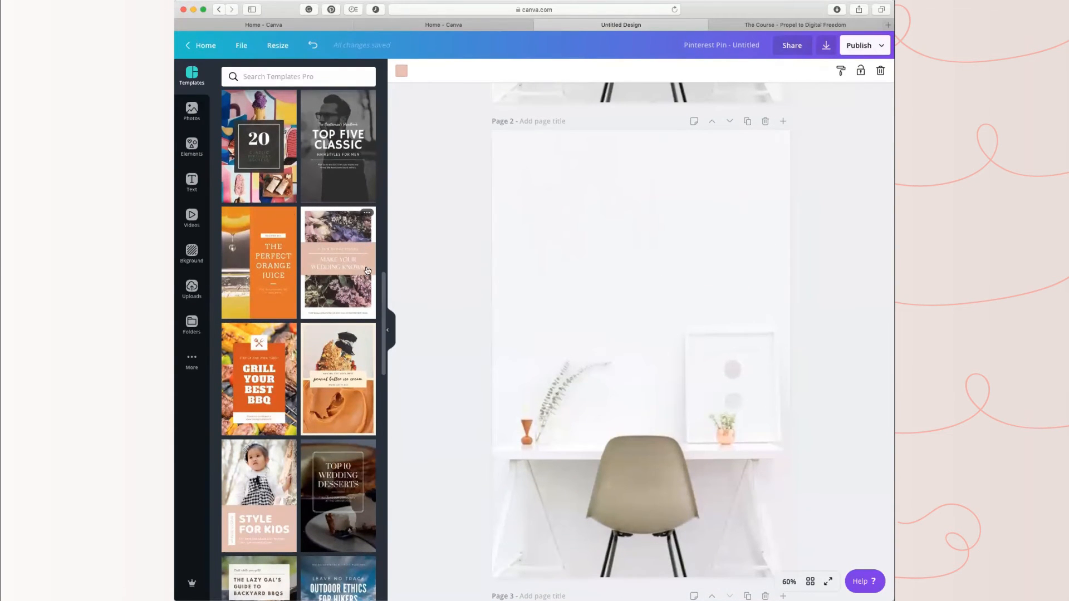
left_click(633, 222)
left_click(341, 271)
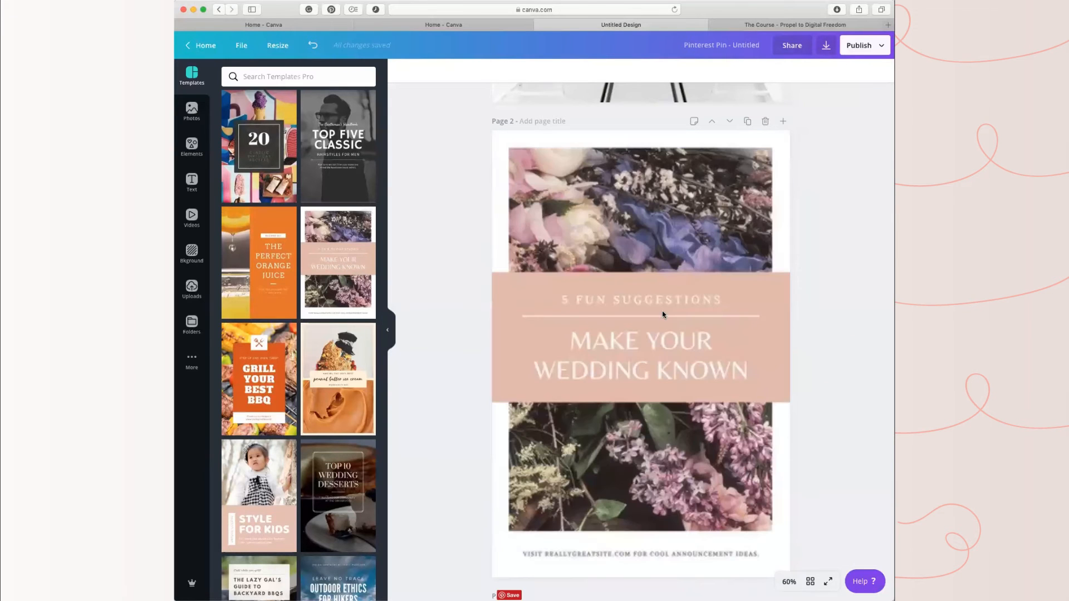
scroll(649, 337, "up", 6)
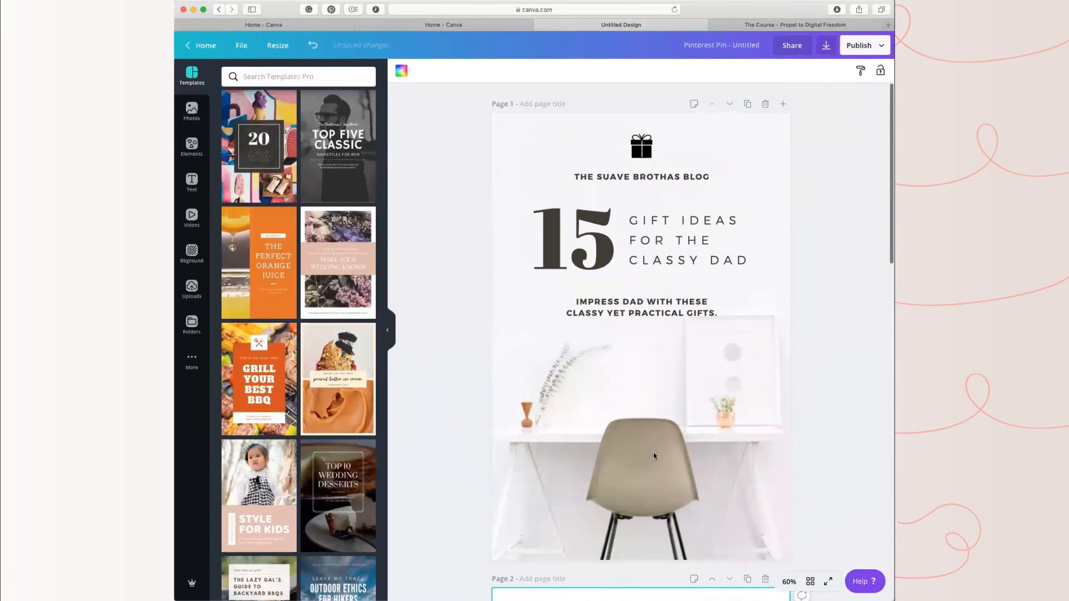
scroll(653, 405, "down", 15)
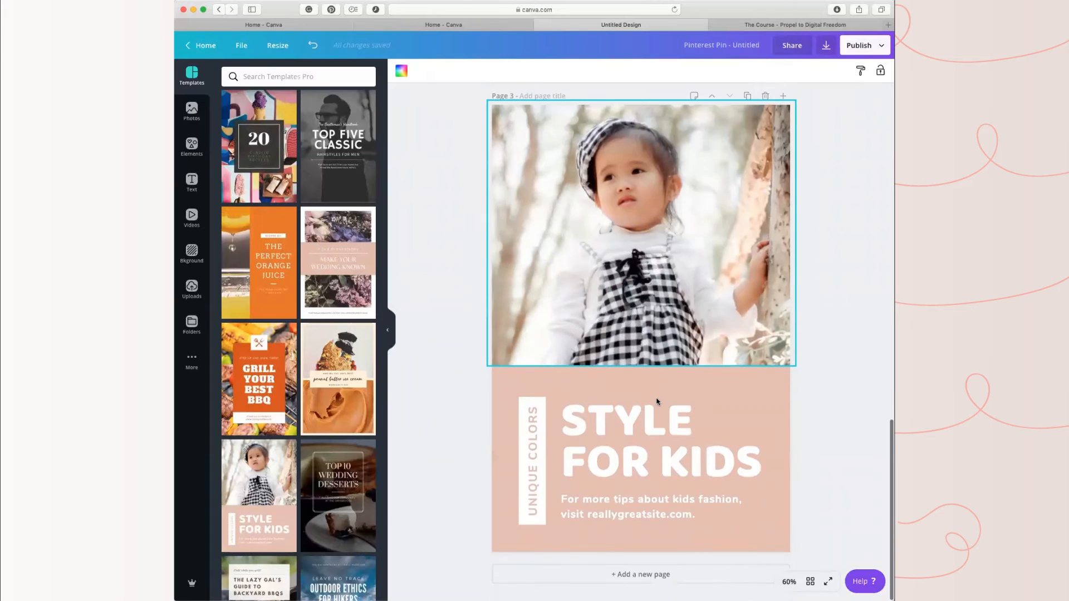
scroll(656, 402, "up", 18)
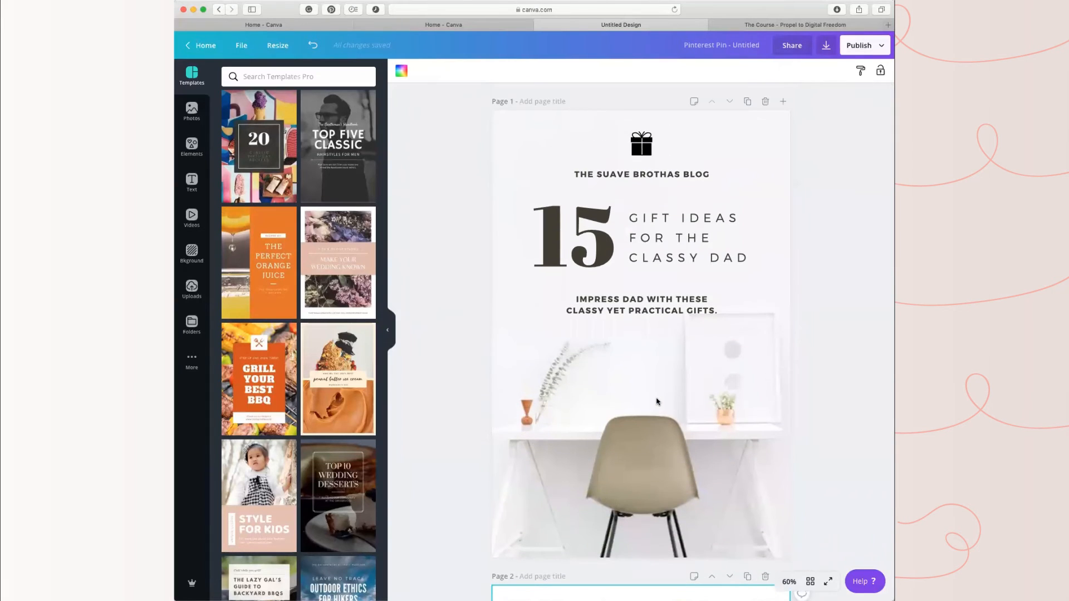
Step: Look up the post titles on the Propel to Digital Freedom blog and return to the pin design
left_click(791, 25)
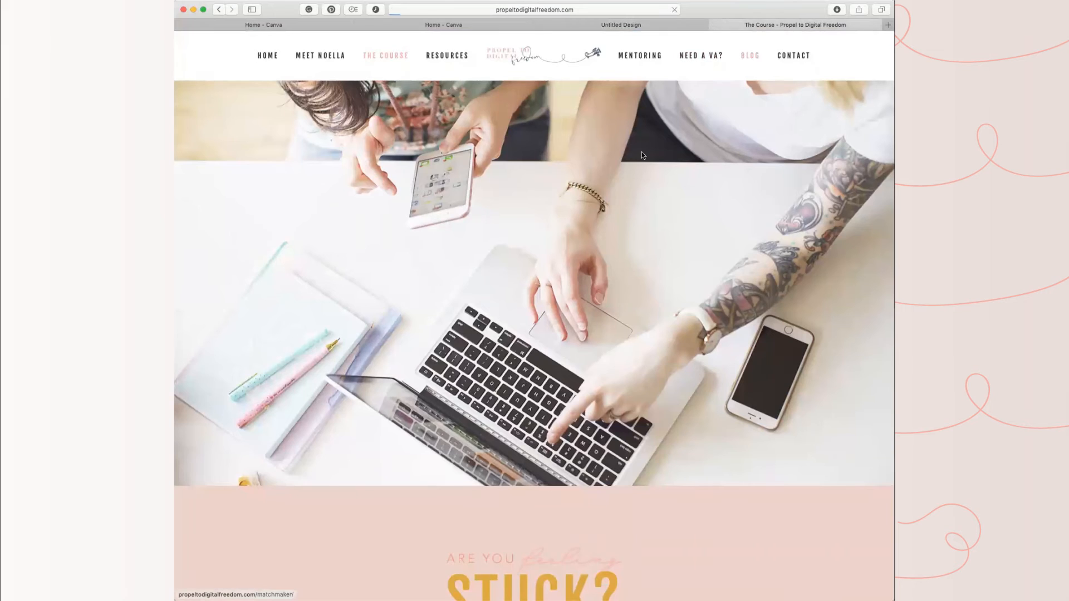
left_click(751, 54)
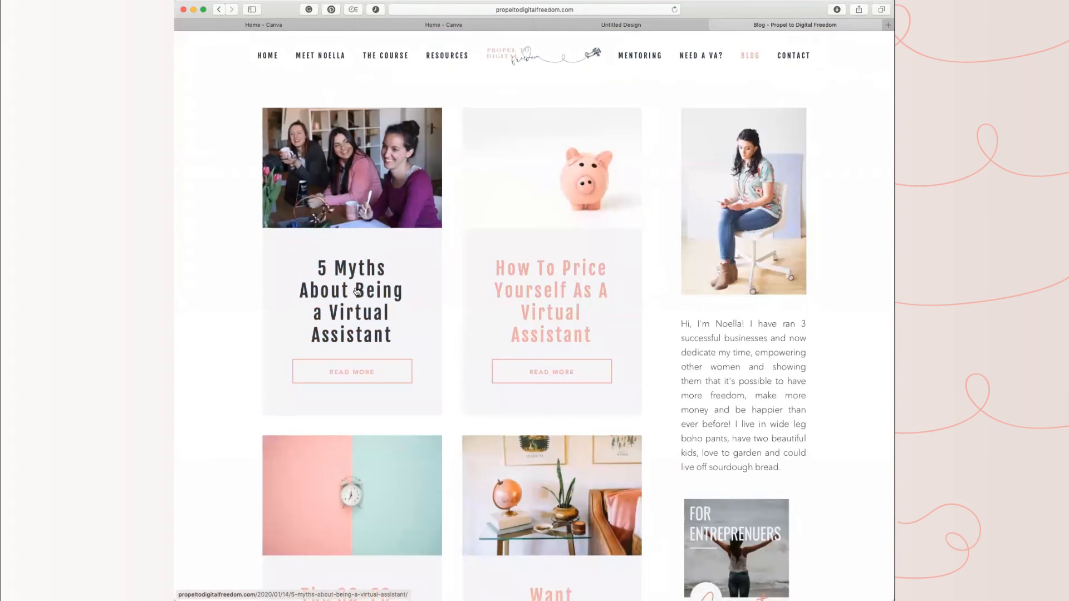
left_click(448, 26)
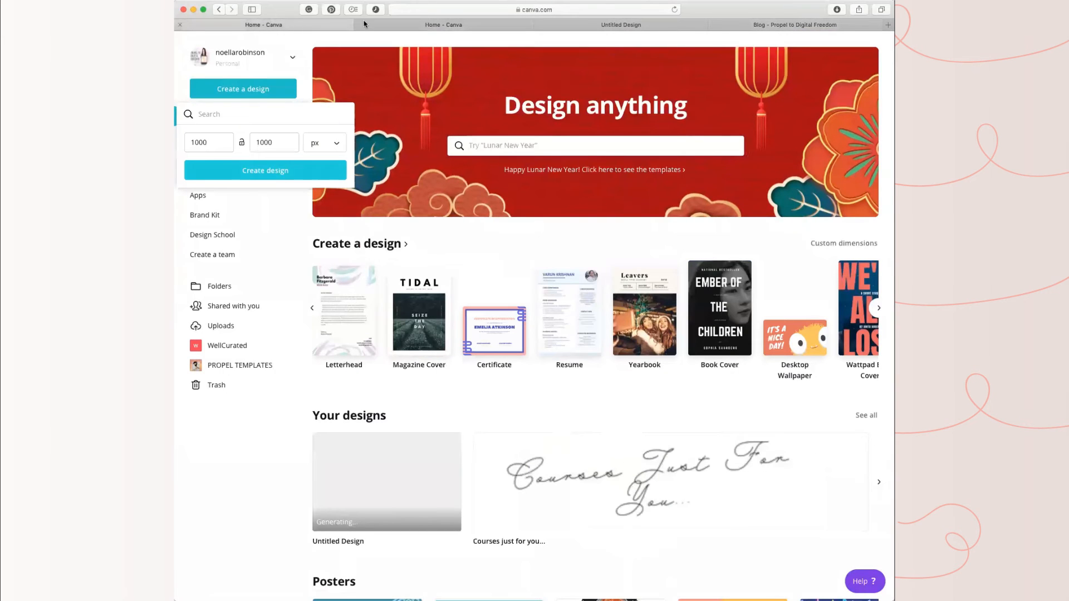
left_click(656, 25)
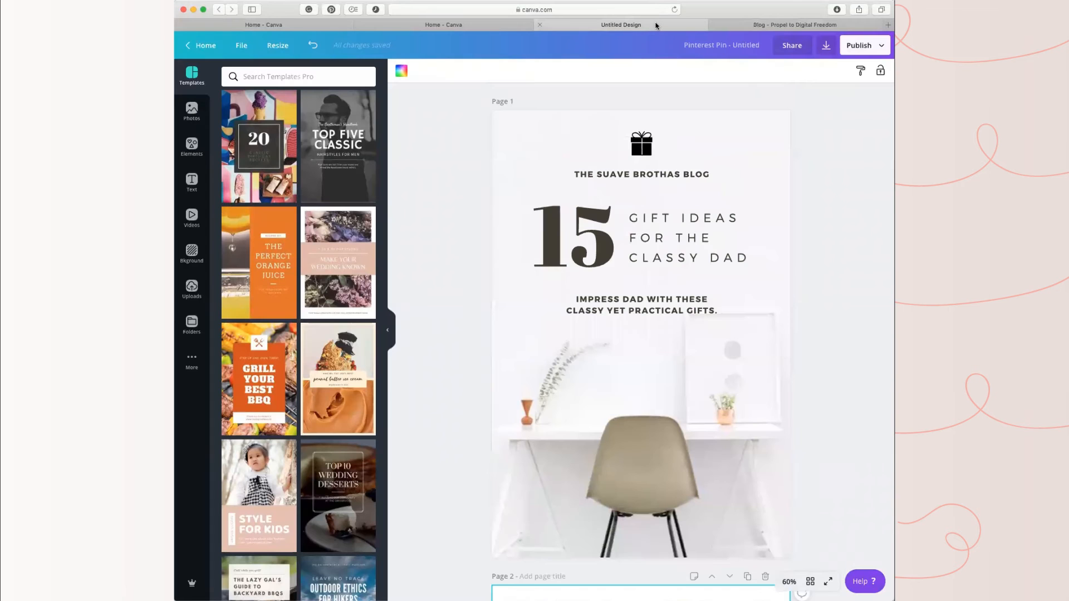
Step: Change the large number in page 1's headline to 5
left_click(676, 215)
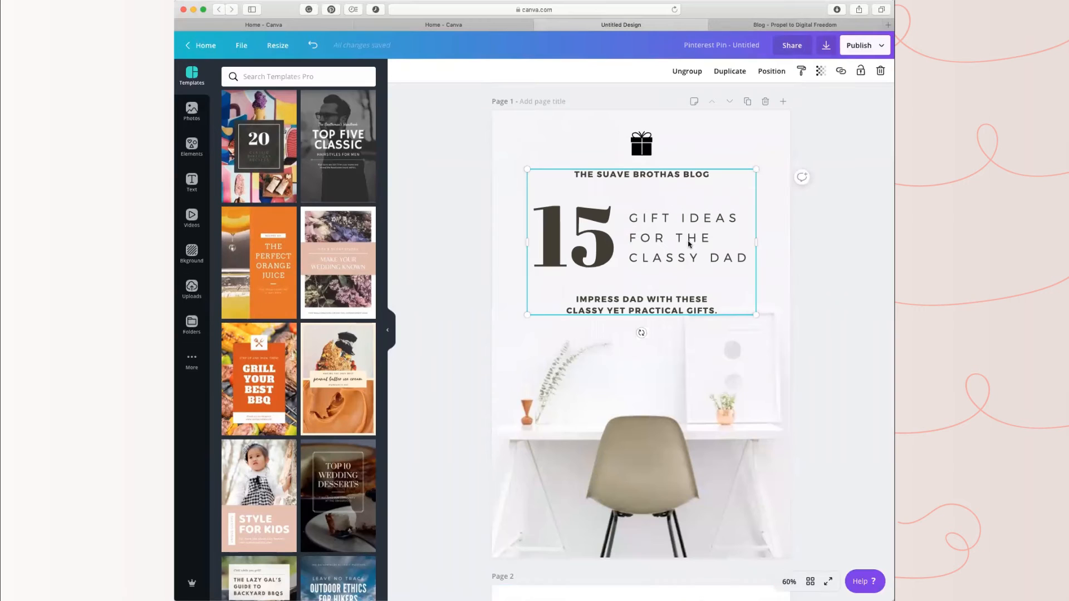
left_click(599, 228)
left_click(587, 230)
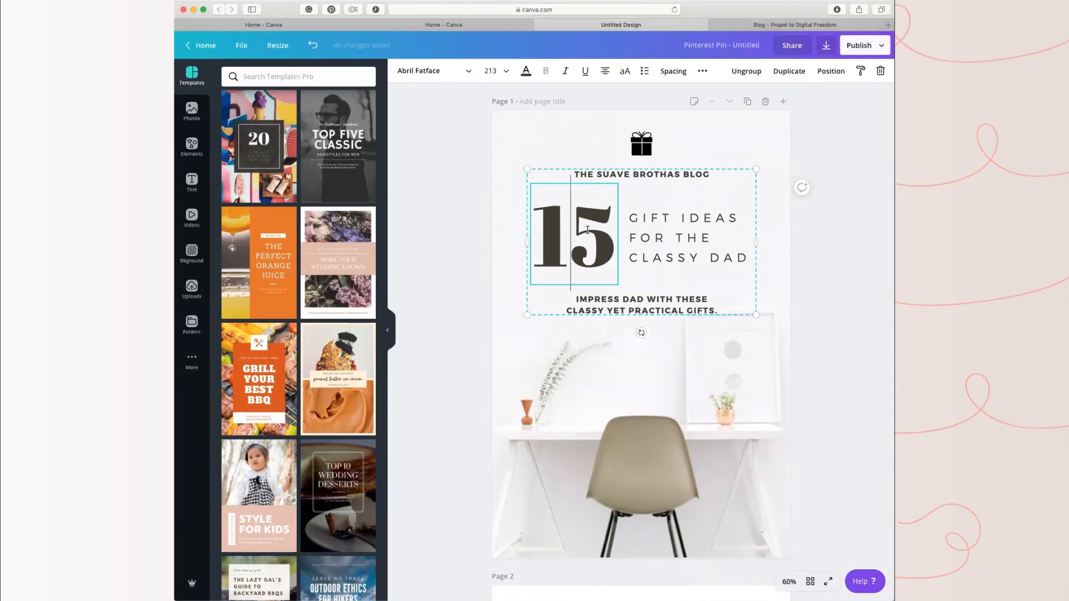
key("BackSpace")
left_click(666, 222)
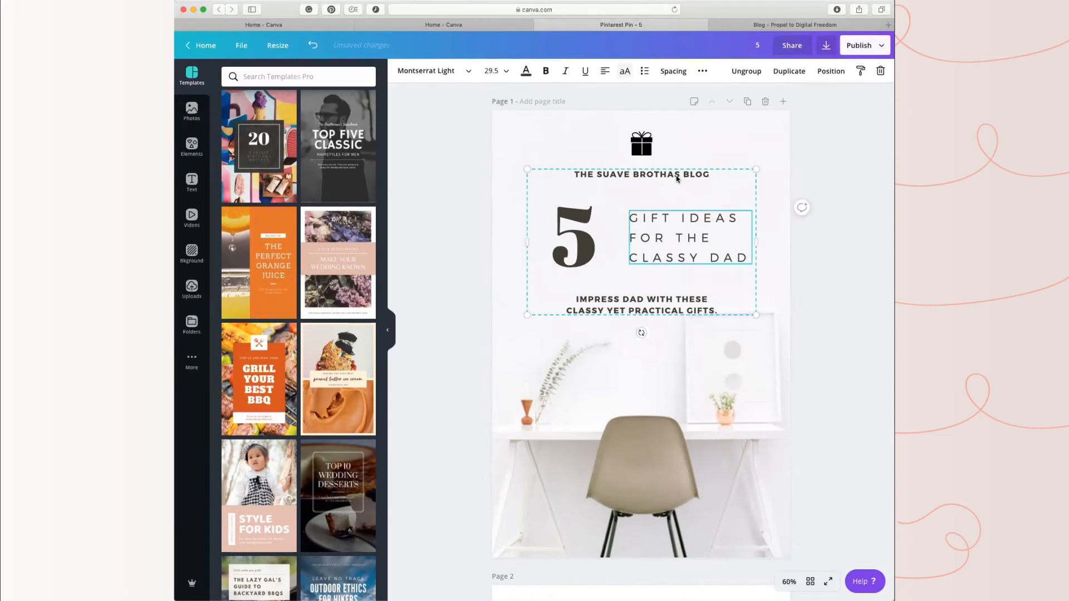
left_click(666, 303)
left_click(726, 309)
left_click_drag(727, 310, 568, 297)
type("w.emotio")
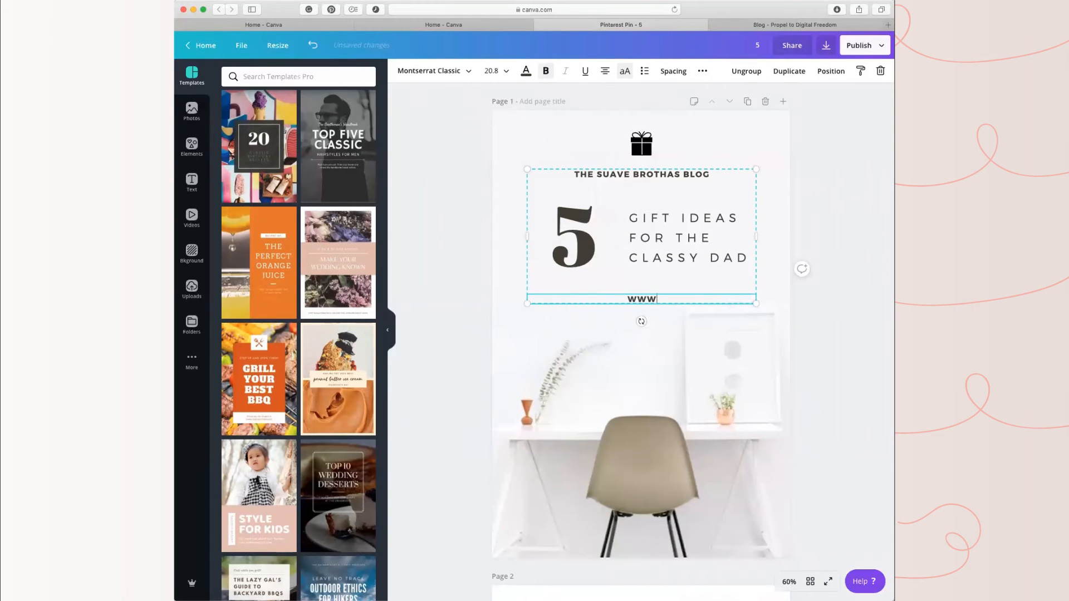
key("BackSpace")
key("BackSpace")
key("BackSpace")
key("BackSpace")
key("BackSpace")
key("BackSpace")
type("propeltodigitalfreedom.com")
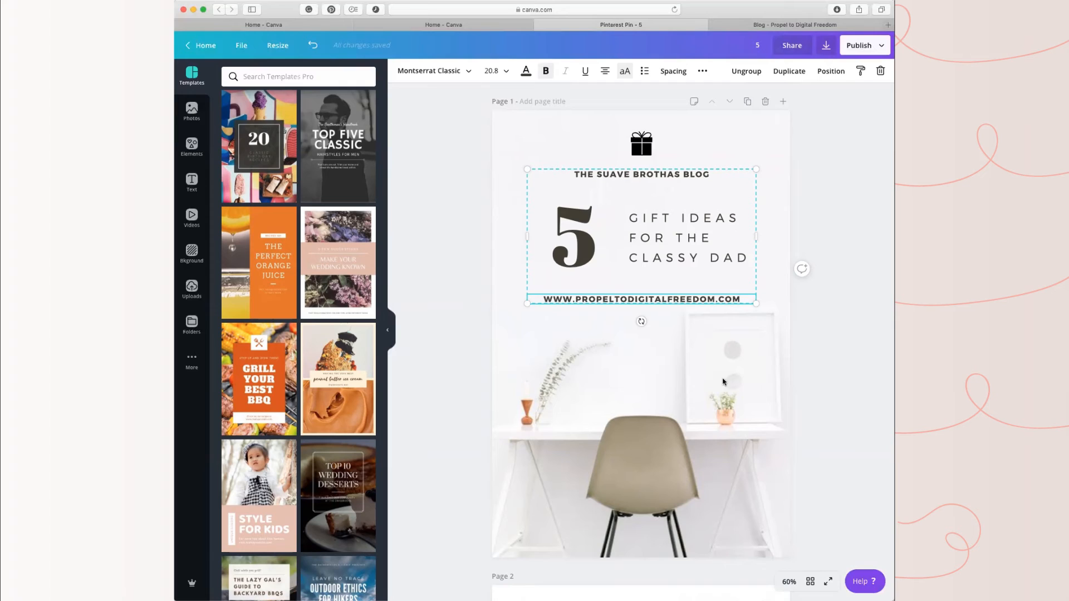
left_click(773, 340)
Step: Delete the gift box icon above the text on page 1
left_click(637, 175)
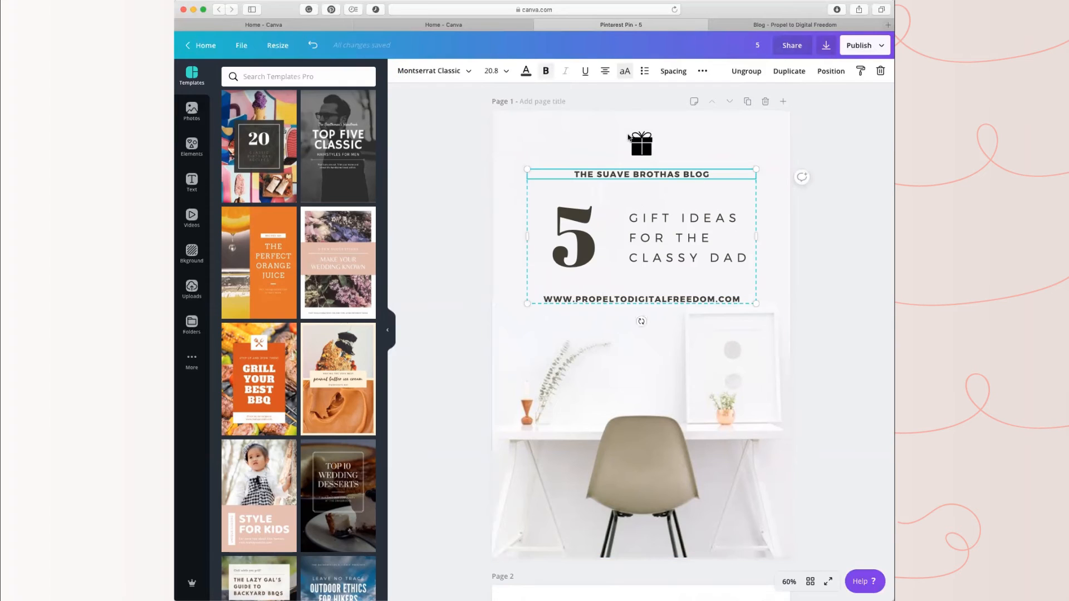
left_click(627, 135)
left_click(649, 143)
key("Delete")
Step: Move the grouped text block on page 1 slightly up into the space above it
left_click(664, 174)
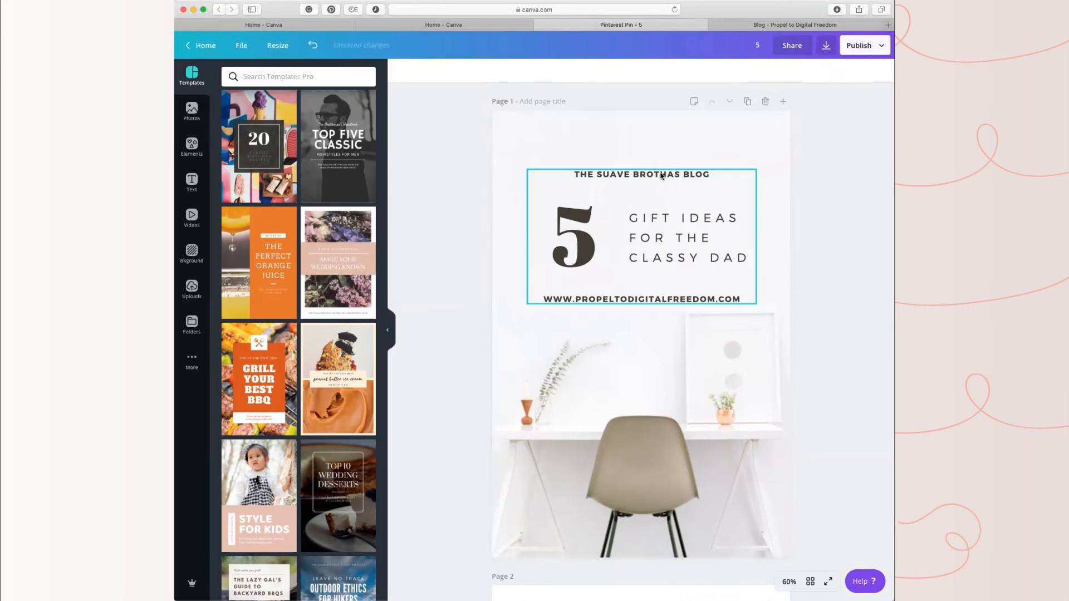
left_click(671, 173)
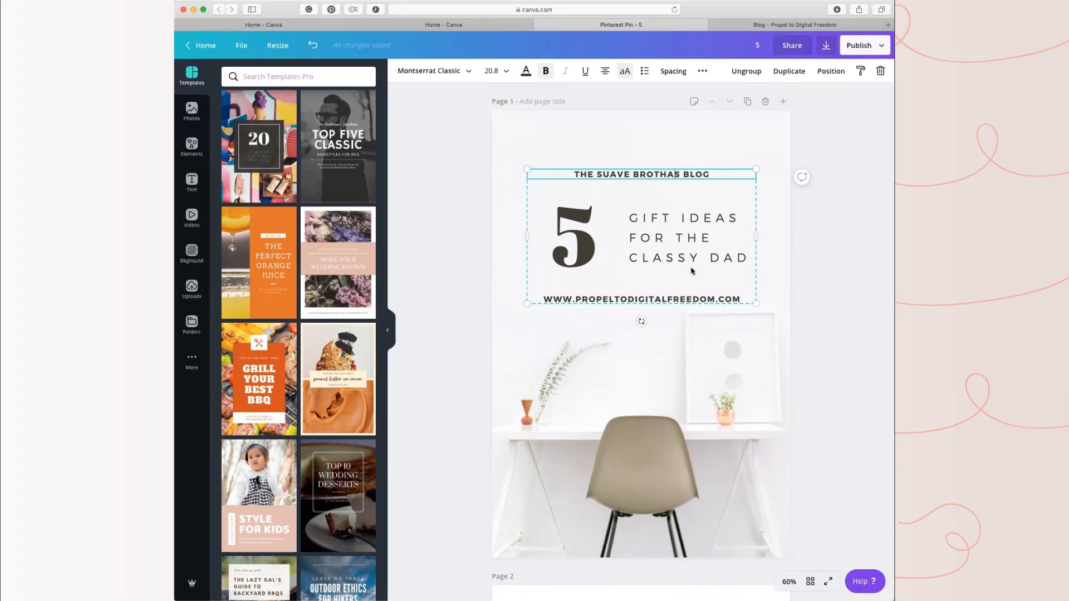
left_click(639, 236)
left_click_drag(594, 255, 638, 210)
left_click(673, 129)
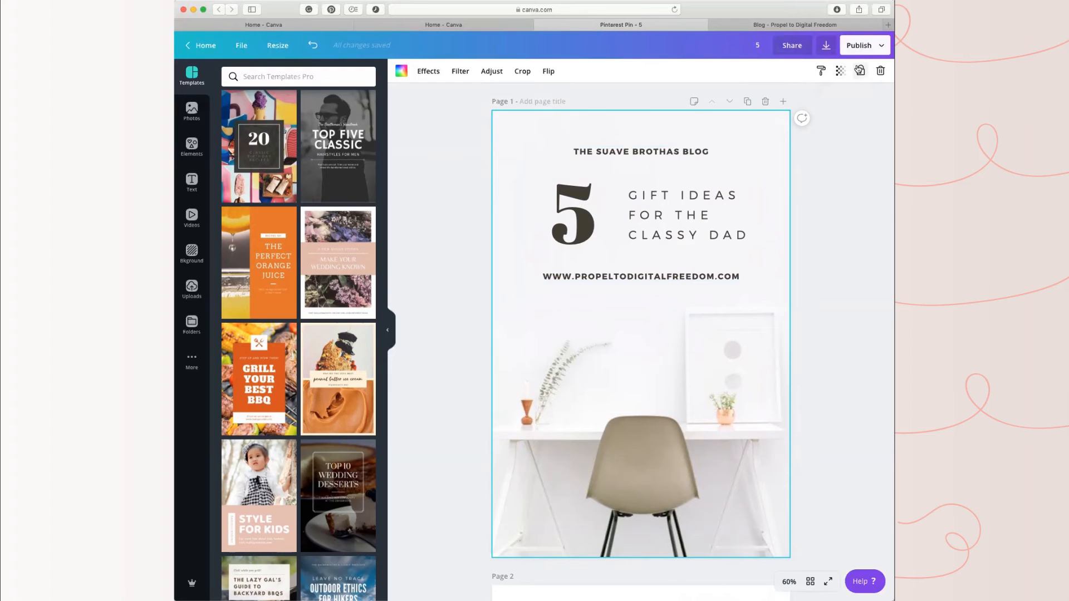
Step: Ungroup the text block and delete the "The Suave Brothas Blog" line
left_click(670, 168)
left_click(681, 72)
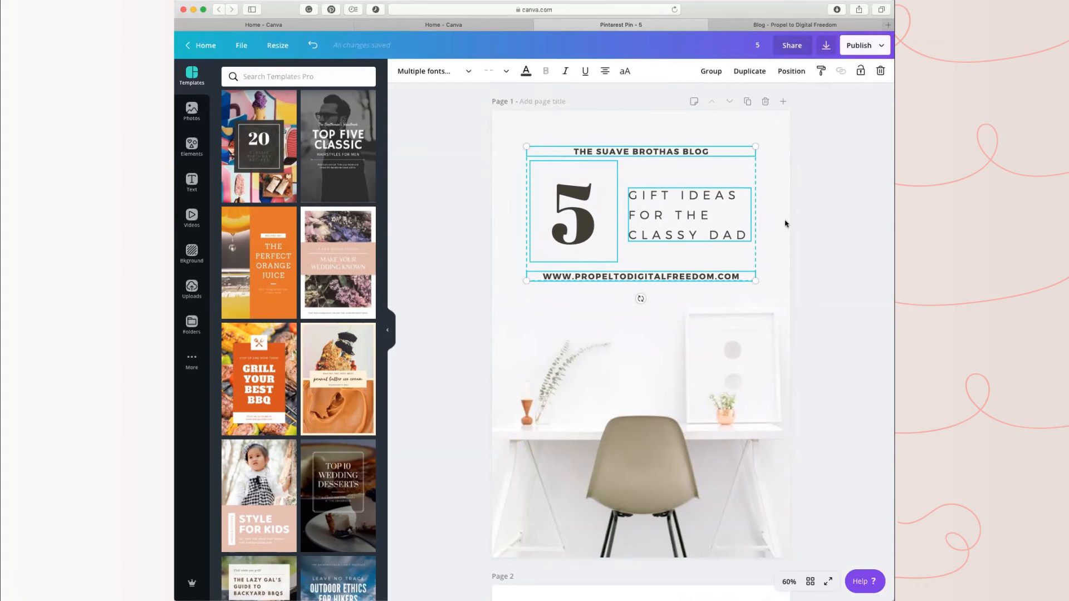
left_click(778, 234)
left_click(675, 152)
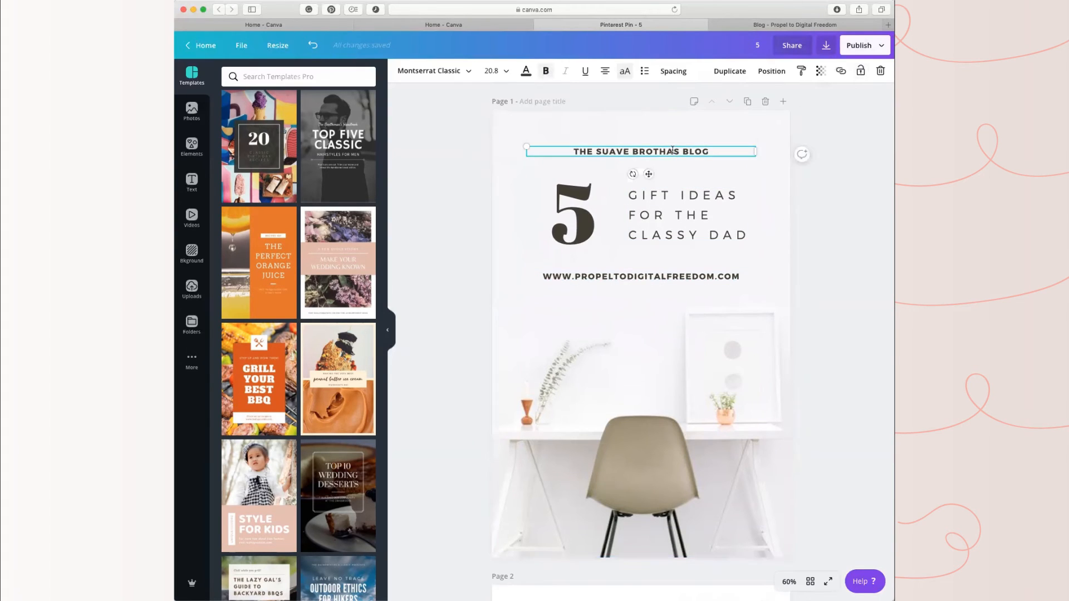
key("Delete")
Step: Group the number, the "Gift Ideas for the Classy Dad" text and the web address, and nudge the group slightly up
left_click(594, 201)
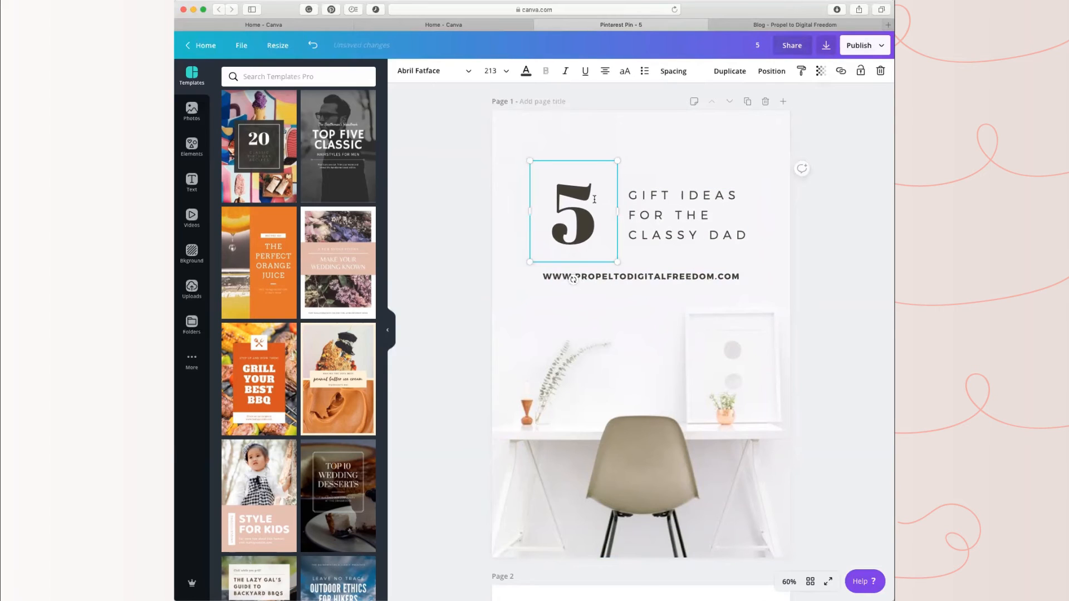
left_click(653, 205)
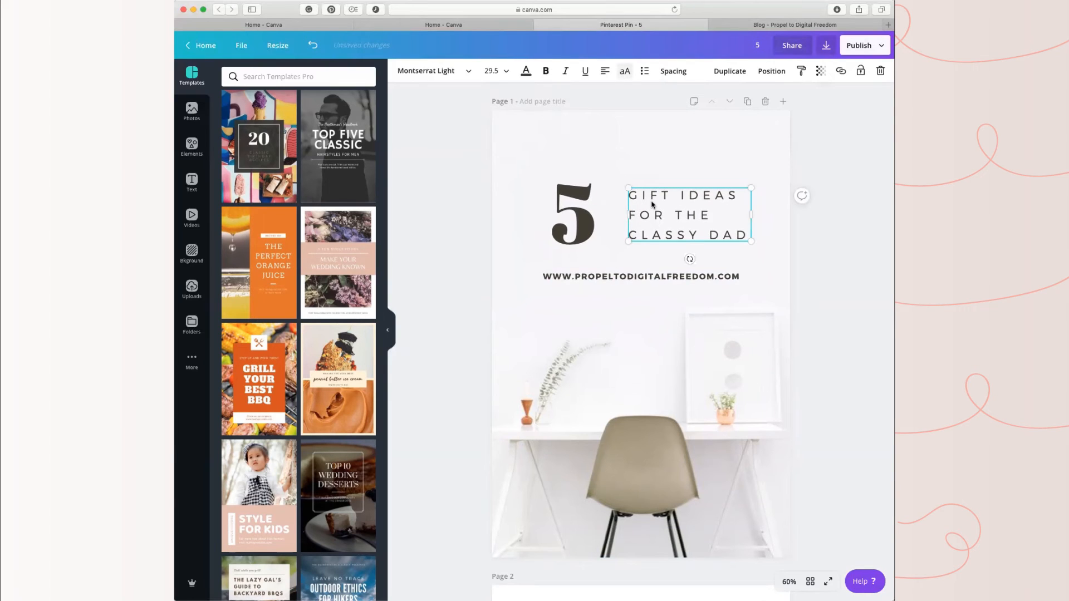
left_click(599, 212, "shift")
left_click(613, 275, "shift")
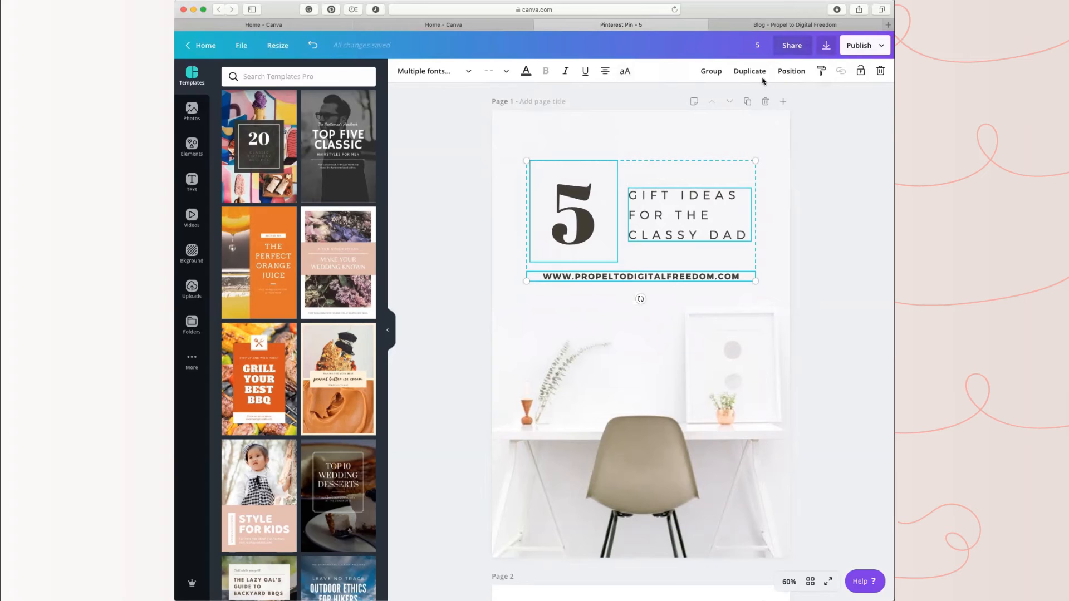
left_click(710, 70)
left_click(689, 199)
left_click_drag(689, 200, 678, 228)
Step: Replace the "Gift Ideas for the Classy Dad" text on page 1 with "Myths about being a virtual assistant"
left_click(680, 203)
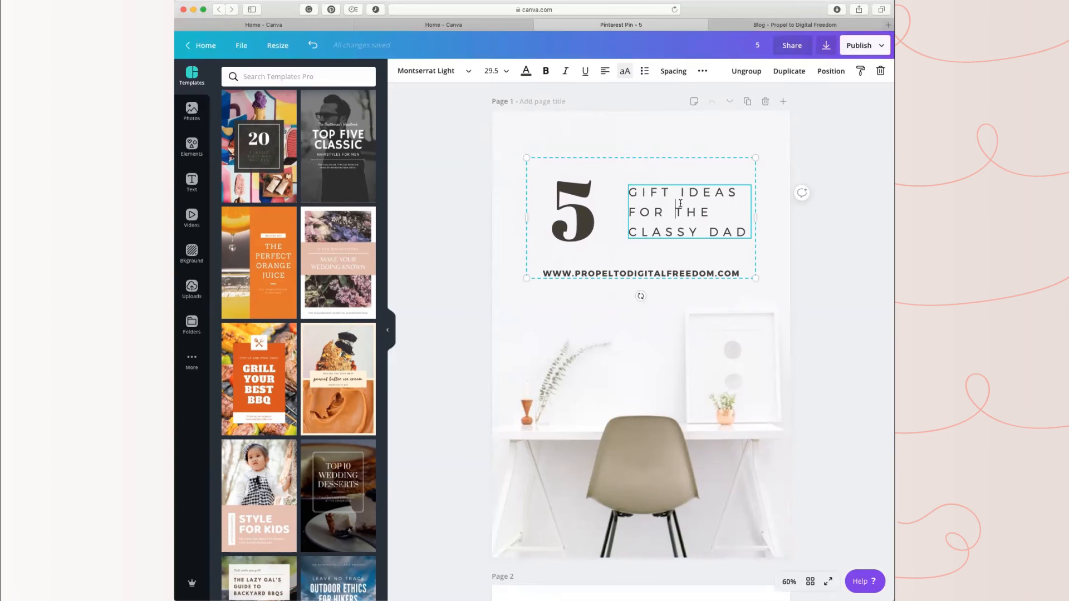
left_click_drag(743, 230, 630, 190)
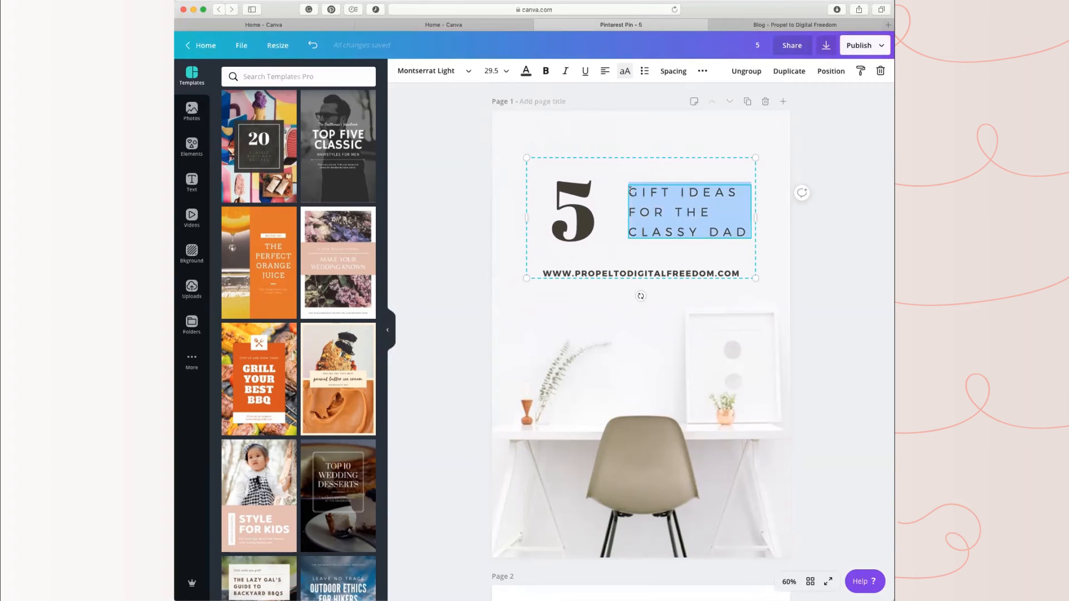
type("MYTHS ")
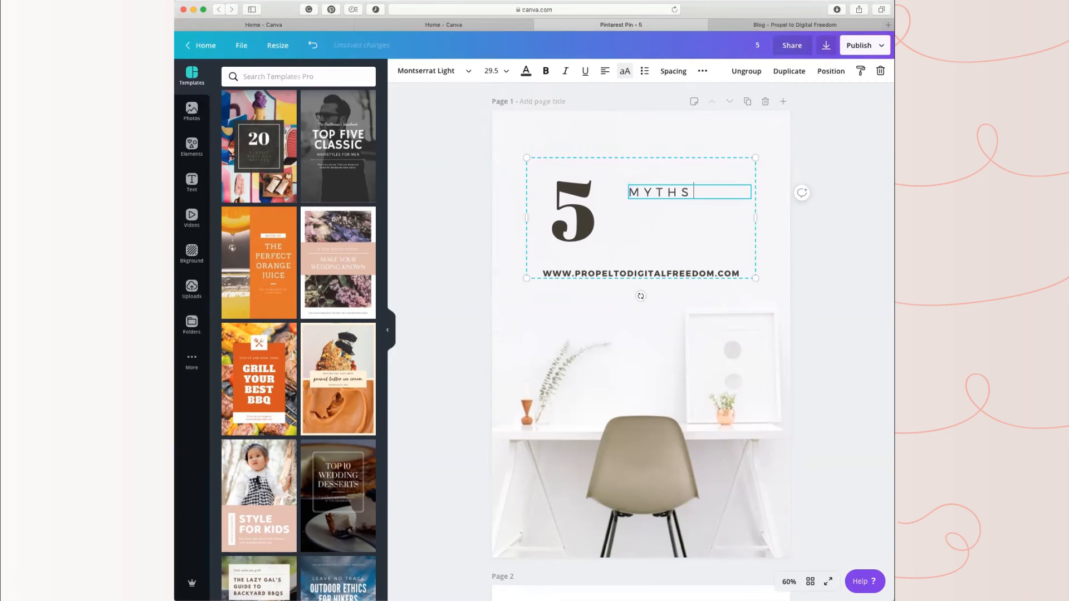
type("ABOUT")
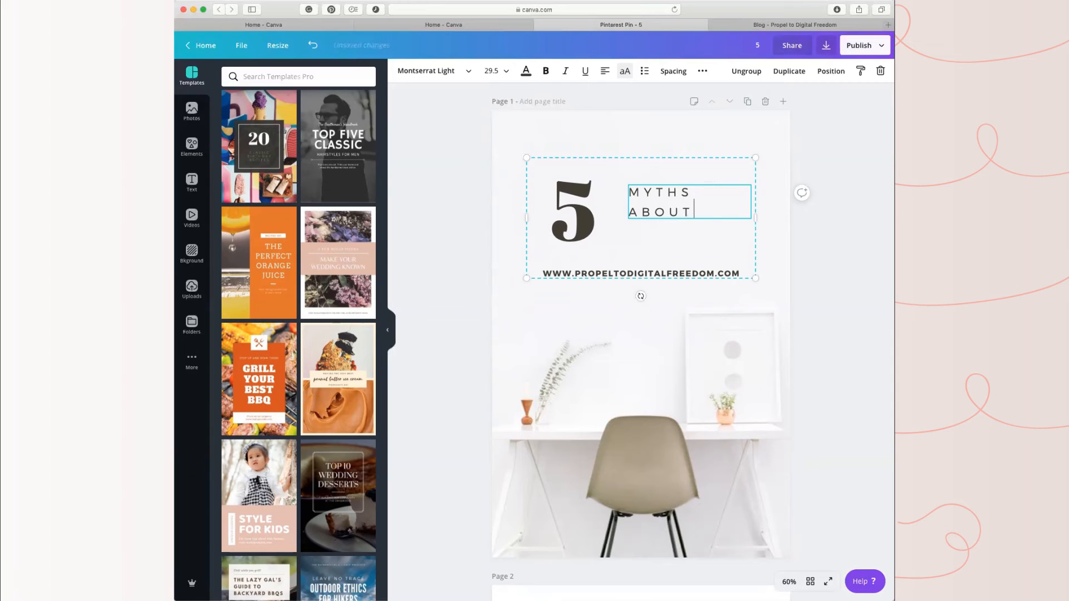
type(" BEING A VIRTUA")
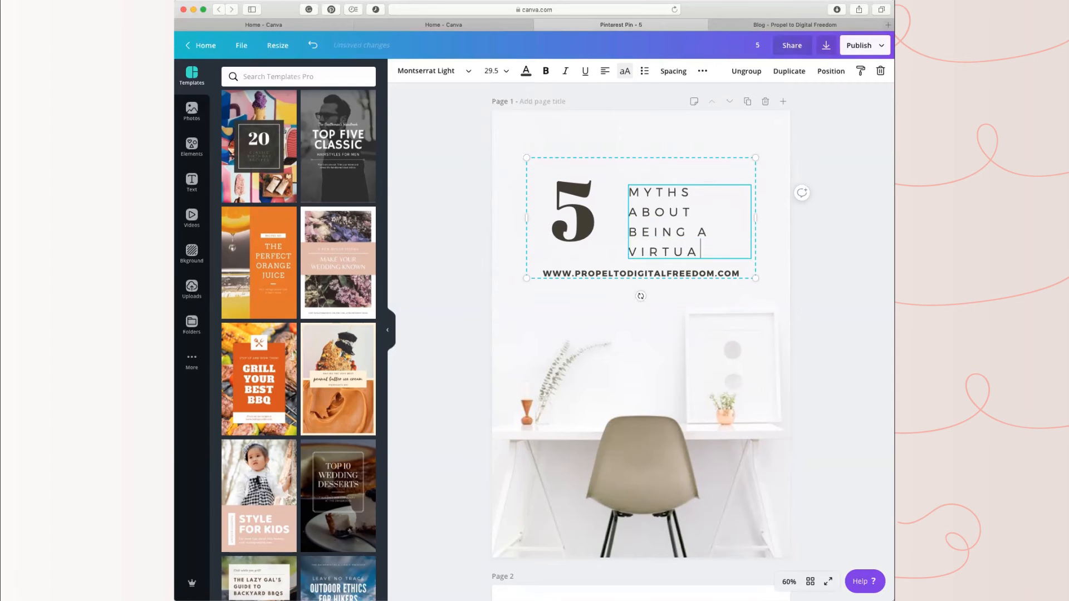
type("L ASSISTANT")
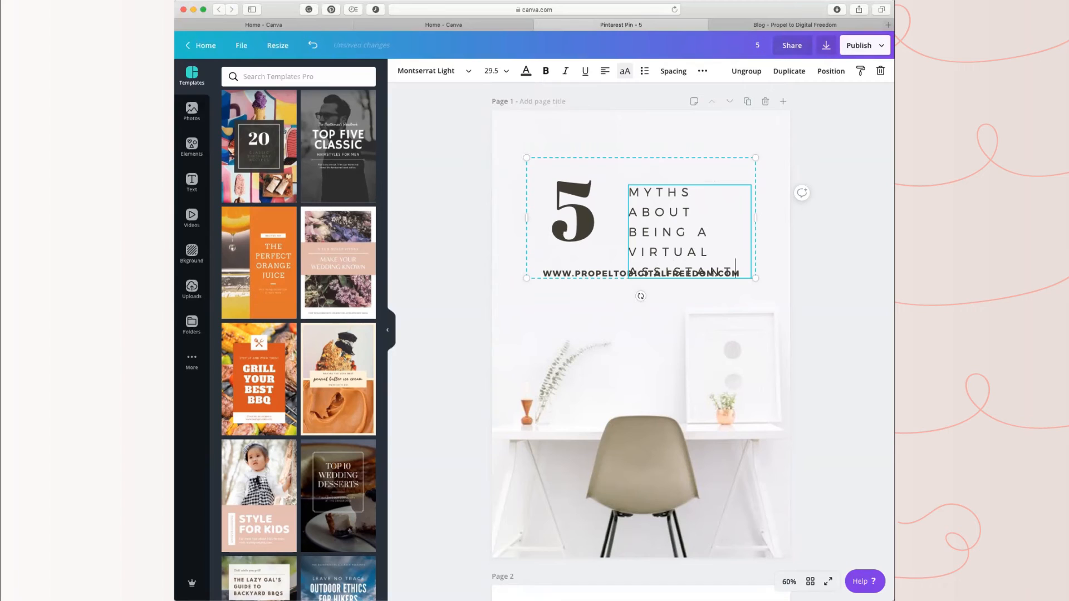
Step: Try font sizes 36 and 16 on the "Myths about being a virtual assistant" text, and settle on size 24
triple_click(666, 227)
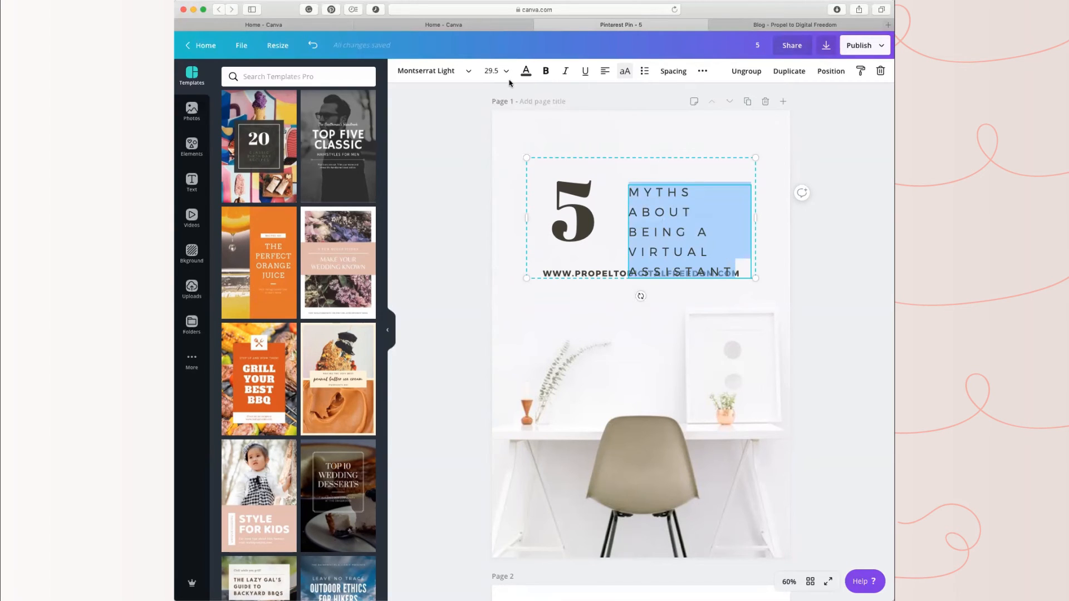
left_click(500, 71)
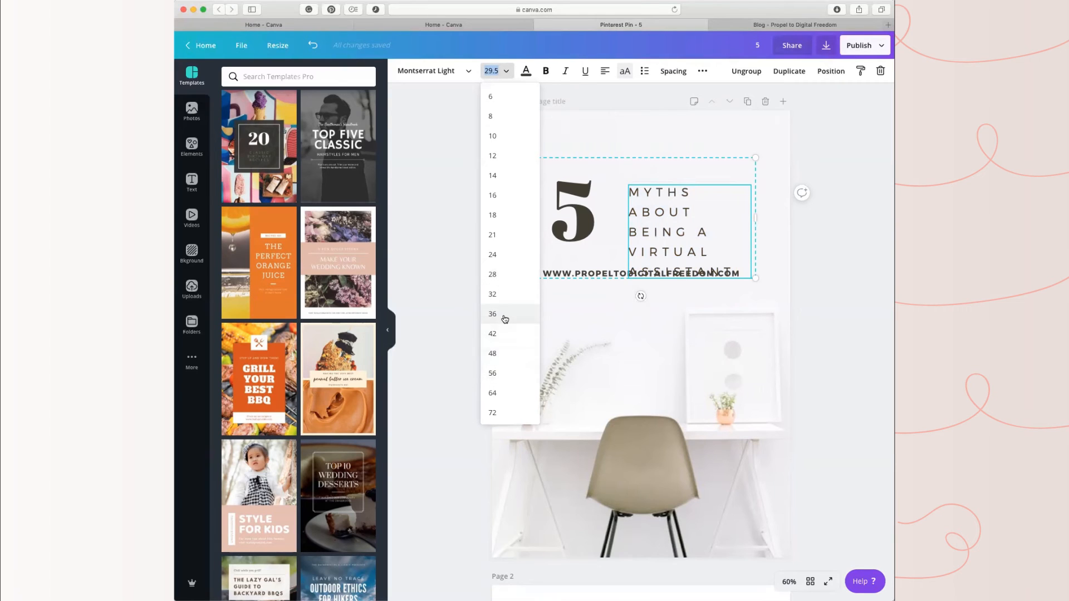
left_click(504, 319)
left_click(503, 71)
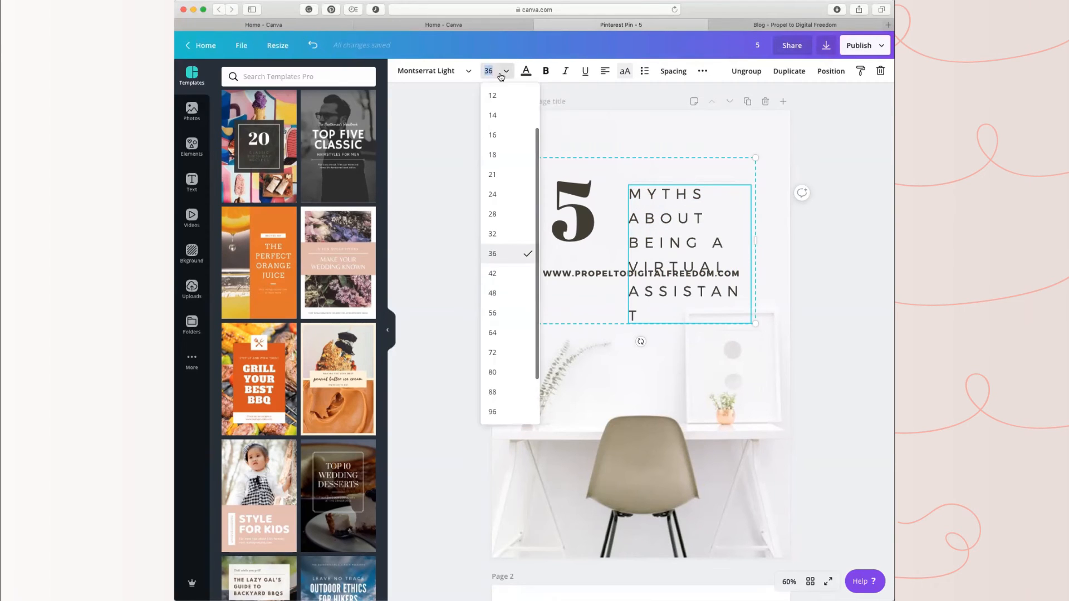
left_click(503, 144)
left_click(501, 71)
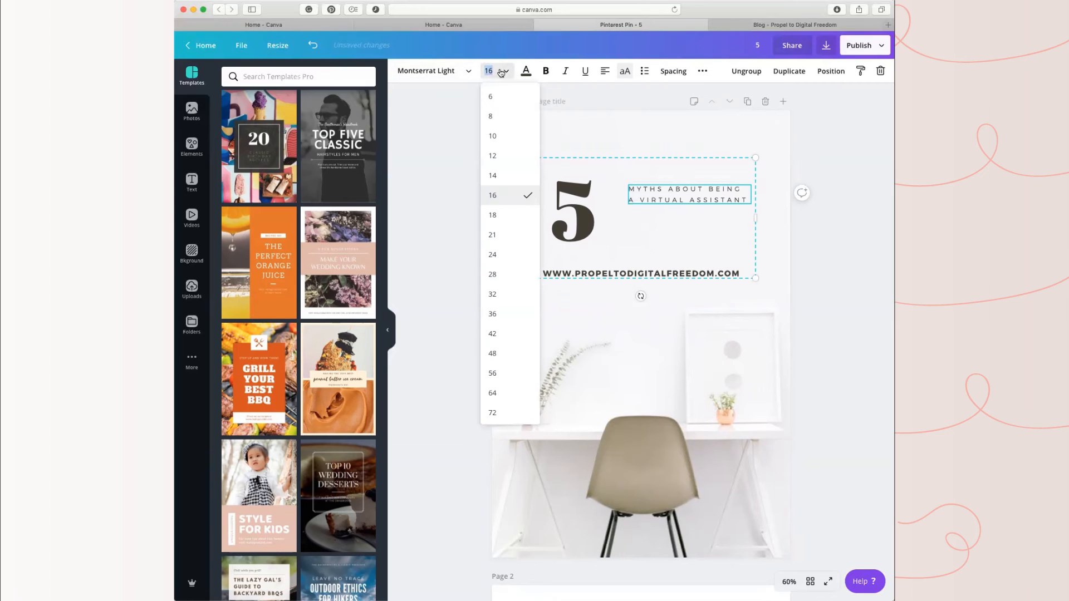
left_click(493, 254)
left_click(850, 337)
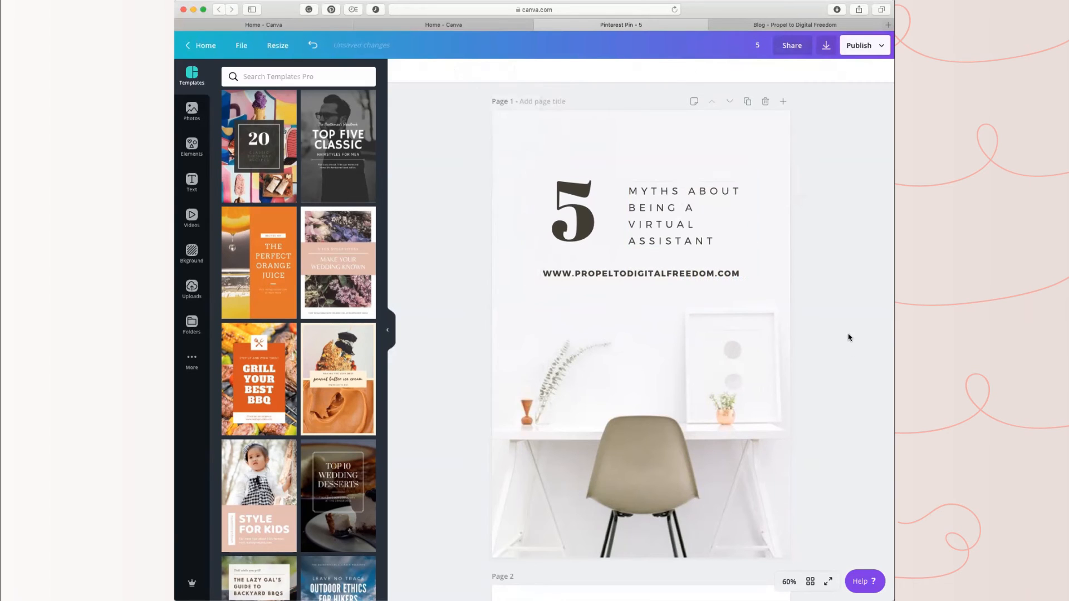
left_click(680, 194)
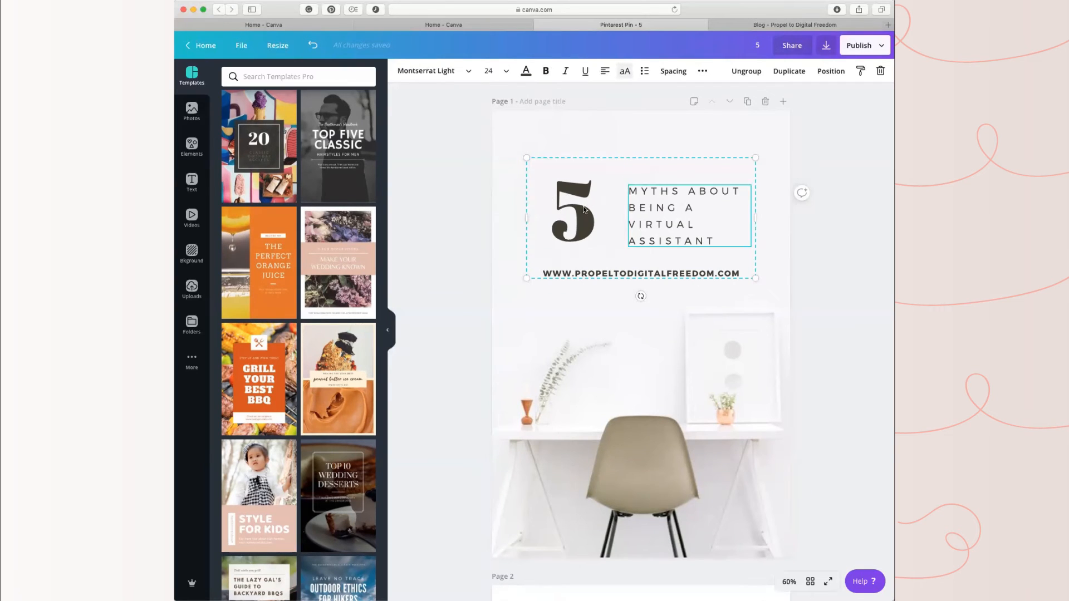
left_click(583, 210)
left_click(467, 72)
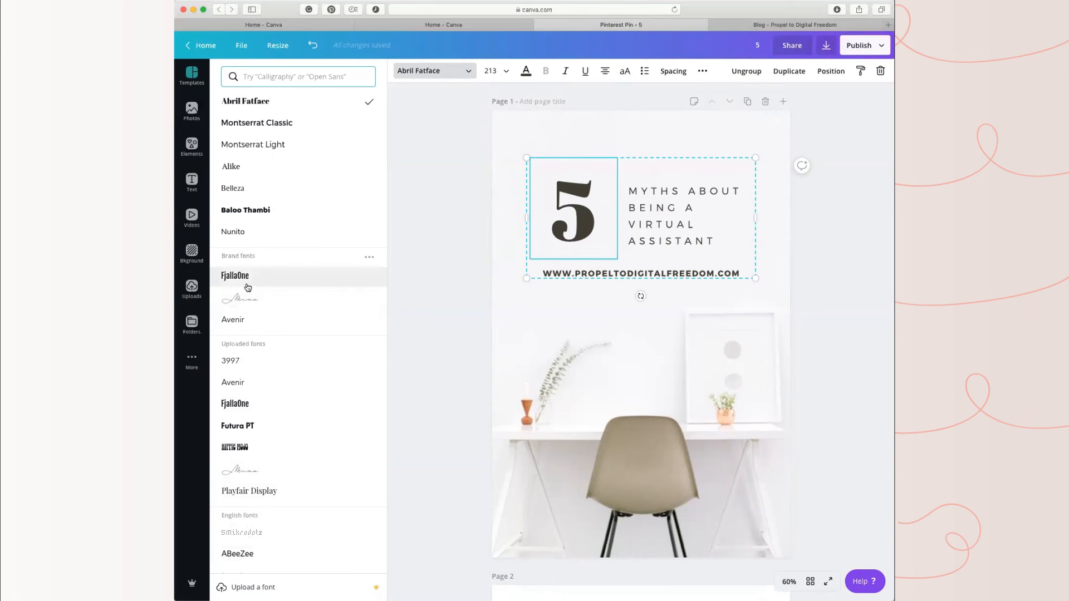
left_click(571, 413)
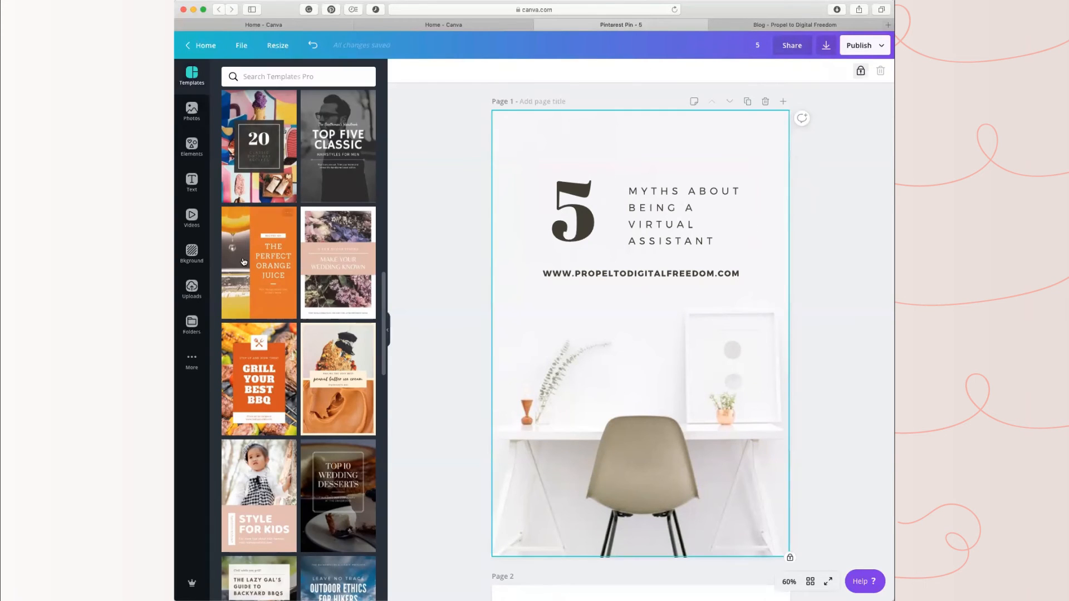
Step: Change the font of the large number 5 on page 1 to the brand font FjallaOne
left_click(574, 213)
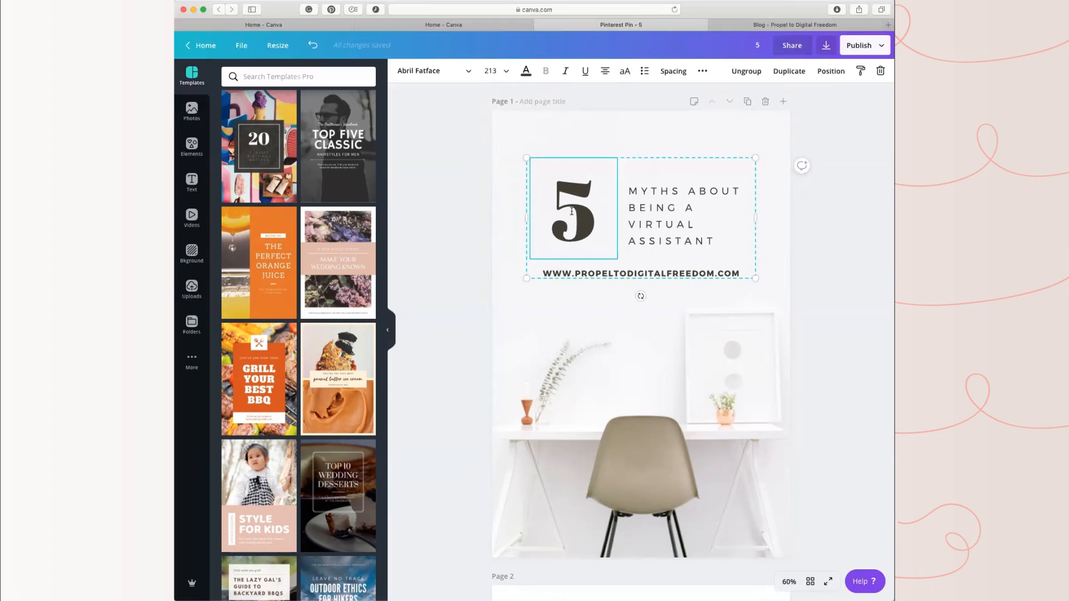
left_click_drag(597, 204, 530, 180)
left_click(463, 72)
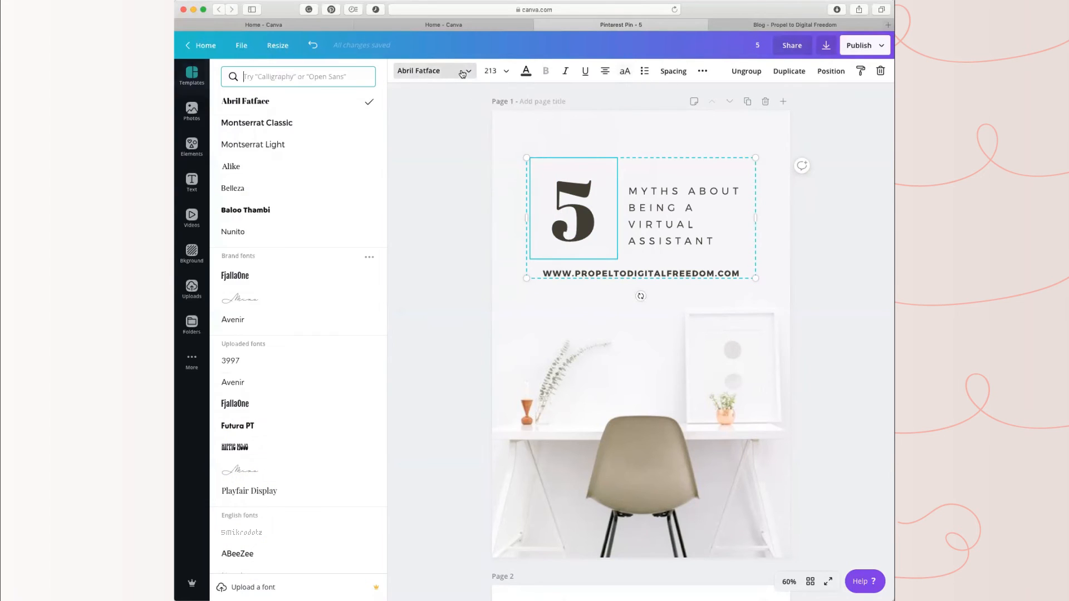
left_click(238, 277)
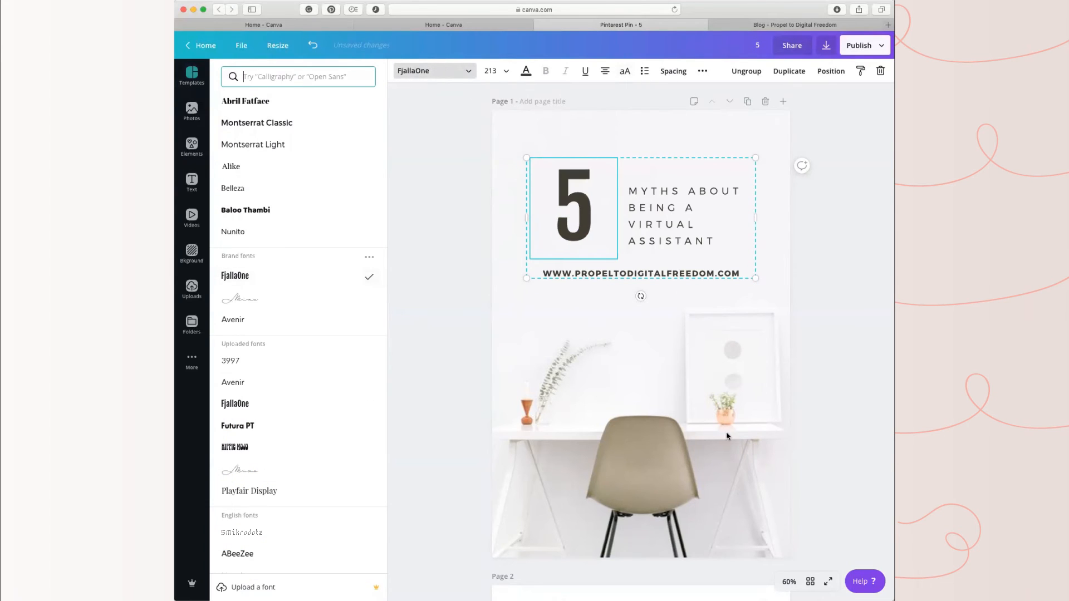
left_click(726, 436)
Step: Change the font of the "Myths about being a virtual assistant" text to the brand font Avenir
left_click(658, 219)
left_click_drag(714, 241, 626, 187)
left_click(469, 72)
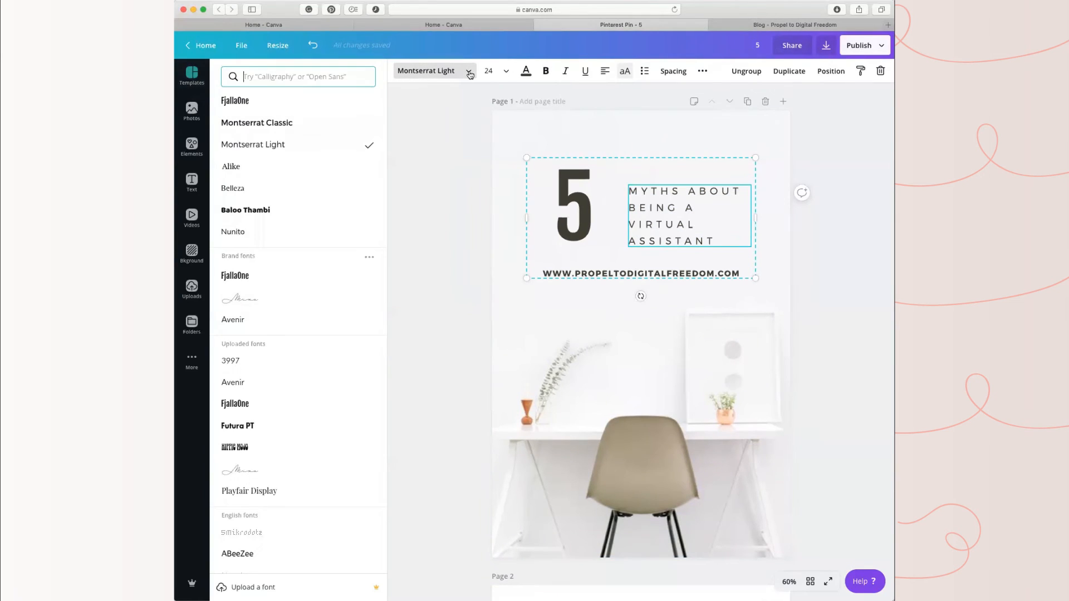
left_click(272, 319)
left_click(718, 294)
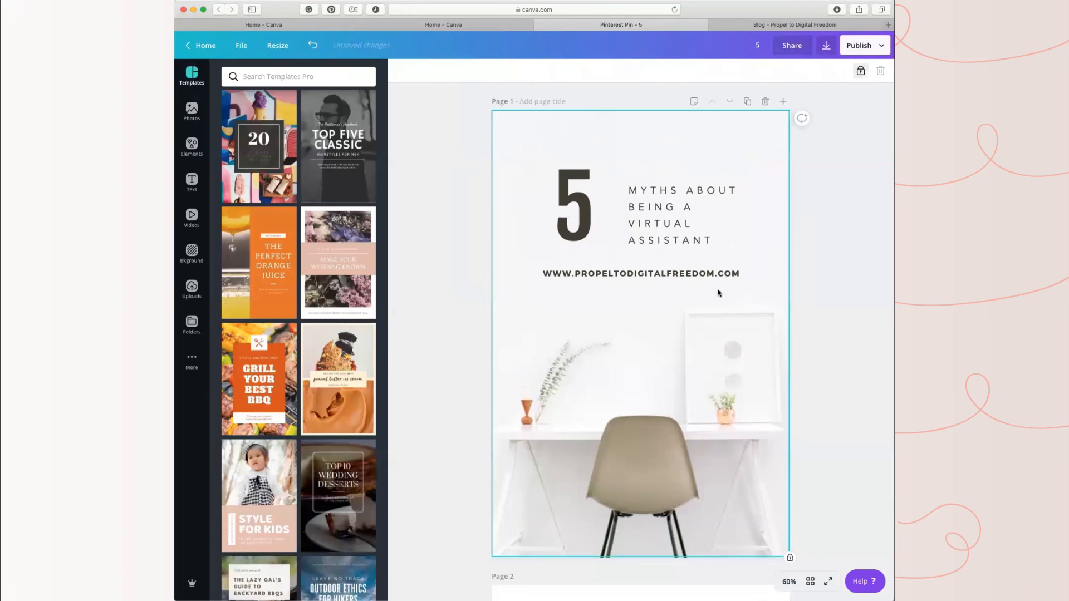
Step: Change the font of the web address under the title on page 1 to the brand font Avenir
left_click(708, 274)
left_click_drag(738, 272, 542, 271)
left_click(718, 272)
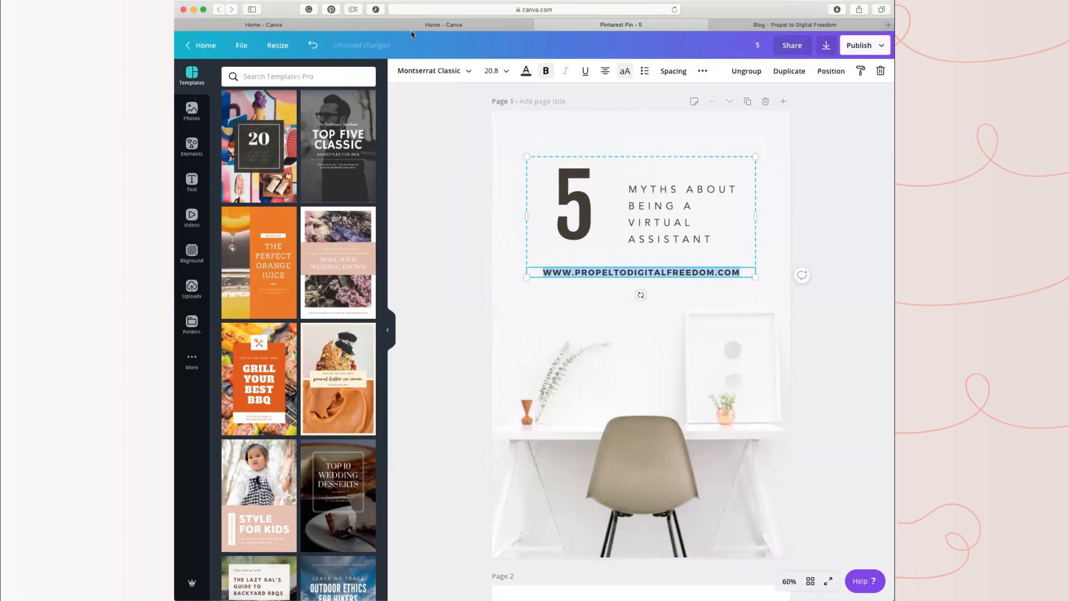
left_click(468, 71)
left_click(265, 321)
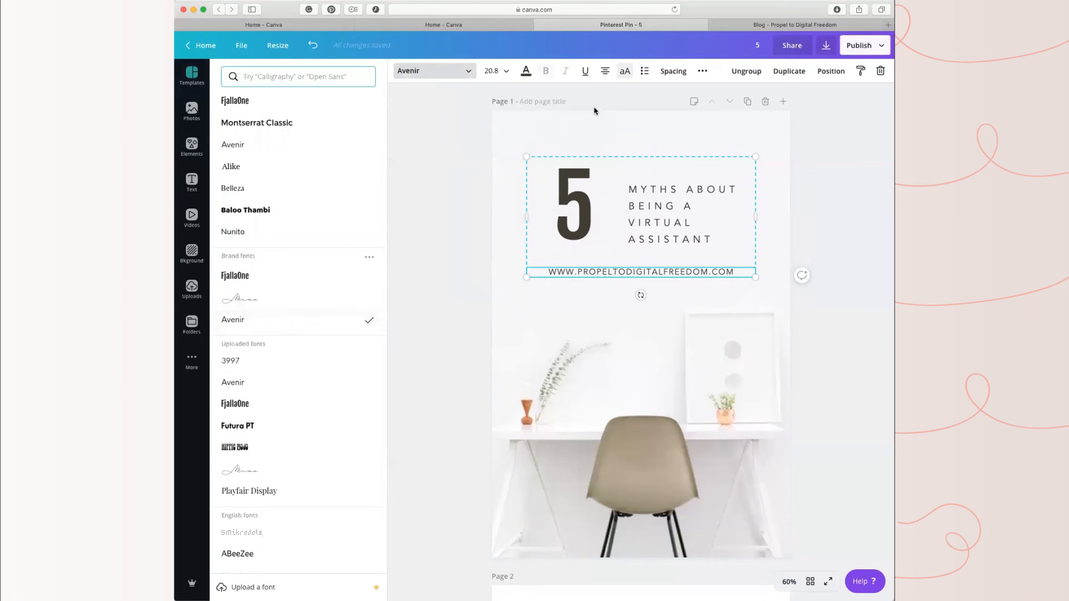
left_click(756, 346)
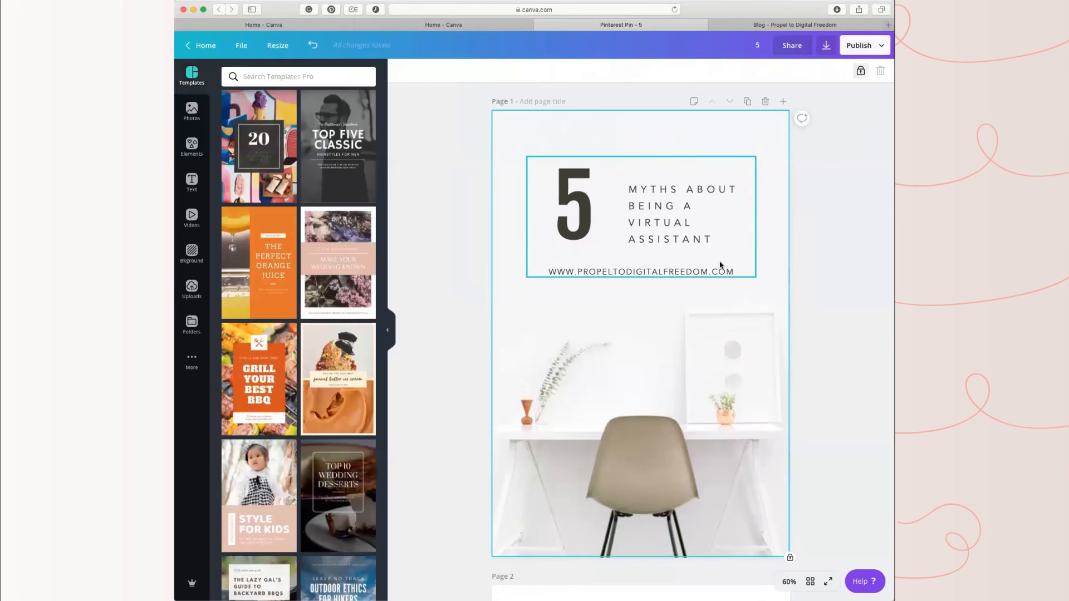
left_click(730, 273)
left_click_drag(731, 272, 537, 269)
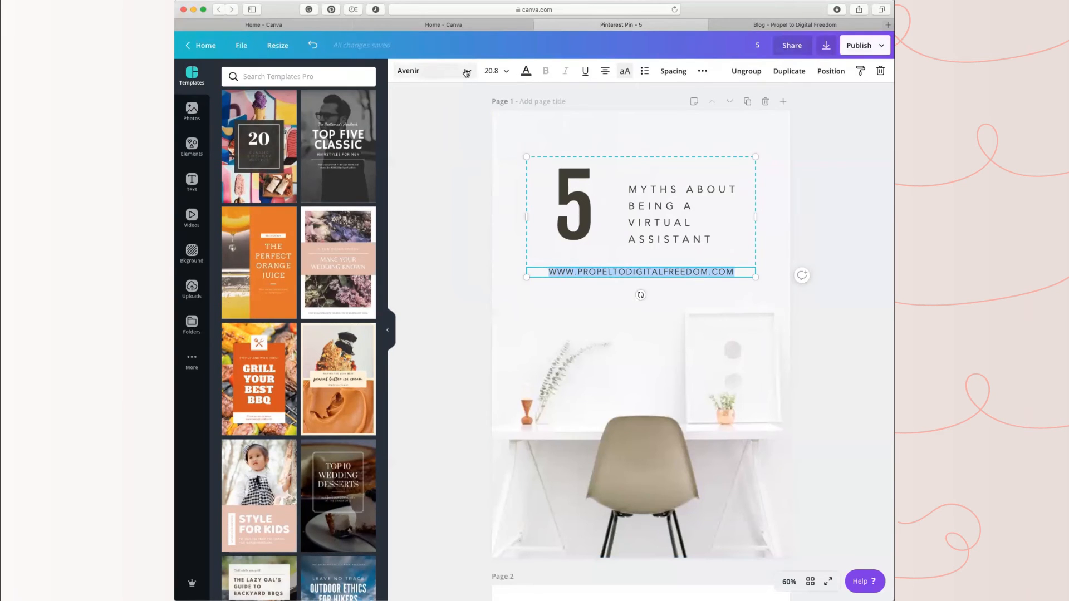
left_click(733, 459)
Step: Ungroup the text block, then shift the "Myths about being a virtual assistant" text slightly up toward the number and enlarge it slightly
left_click(644, 202)
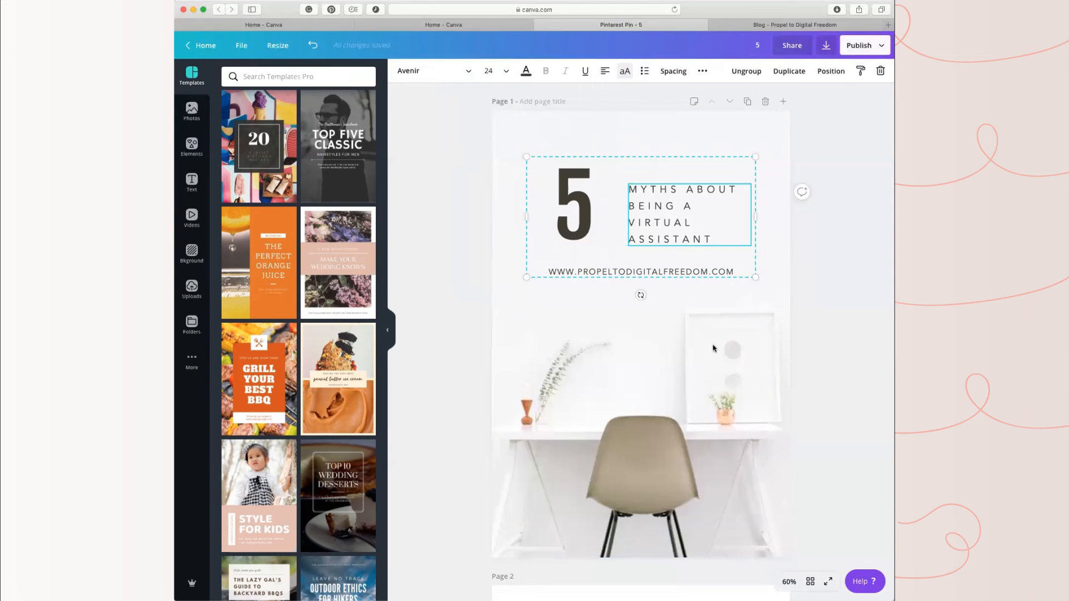
left_click(746, 70)
left_click(749, 184)
left_click(688, 213)
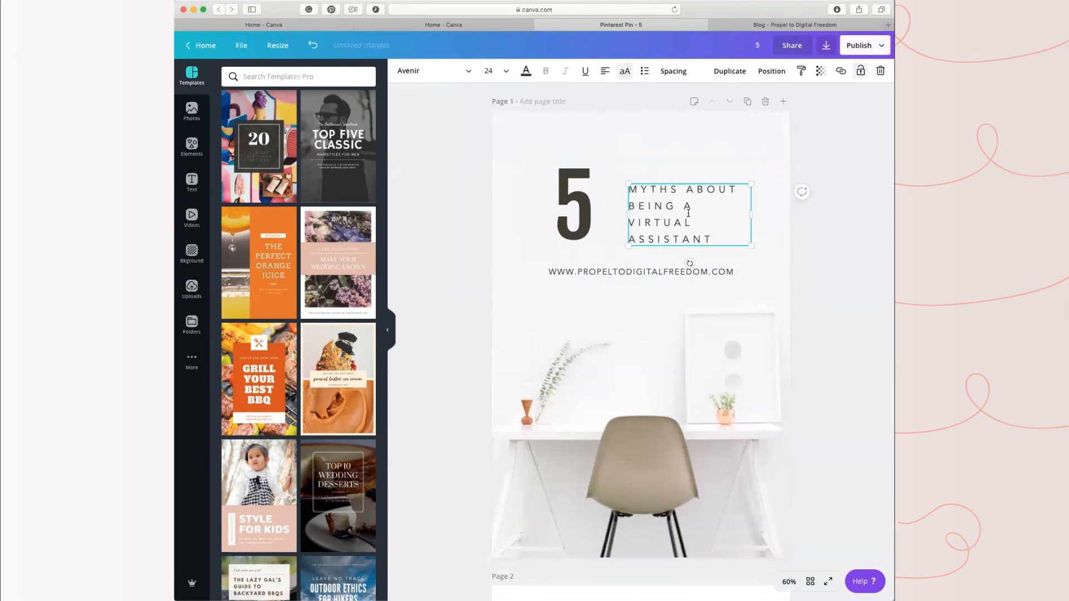
left_click_drag(688, 213, 683, 201)
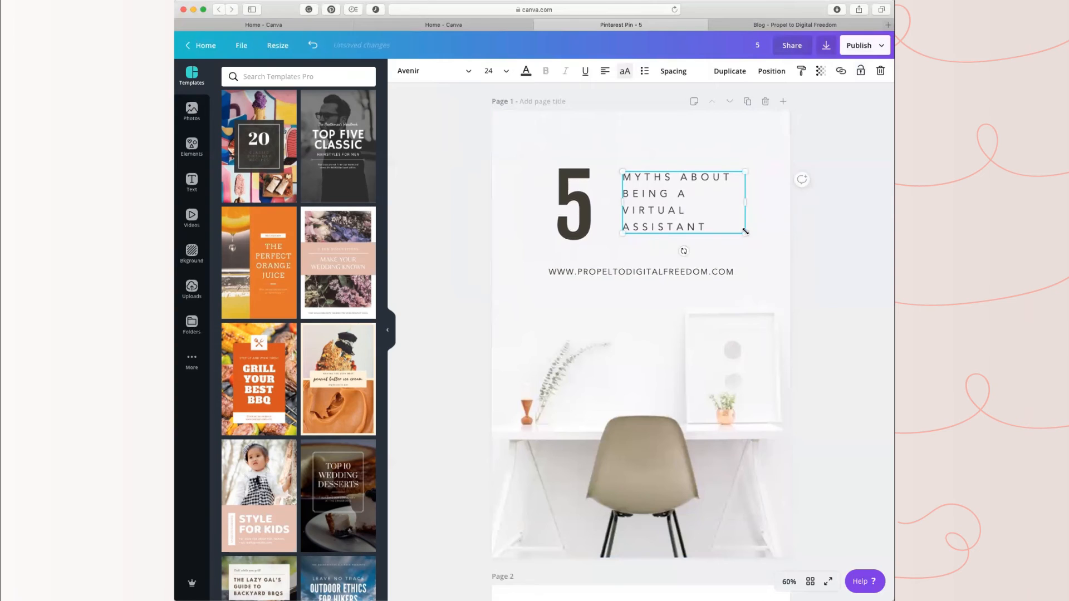
left_click_drag(745, 231, 751, 245)
left_click(744, 424)
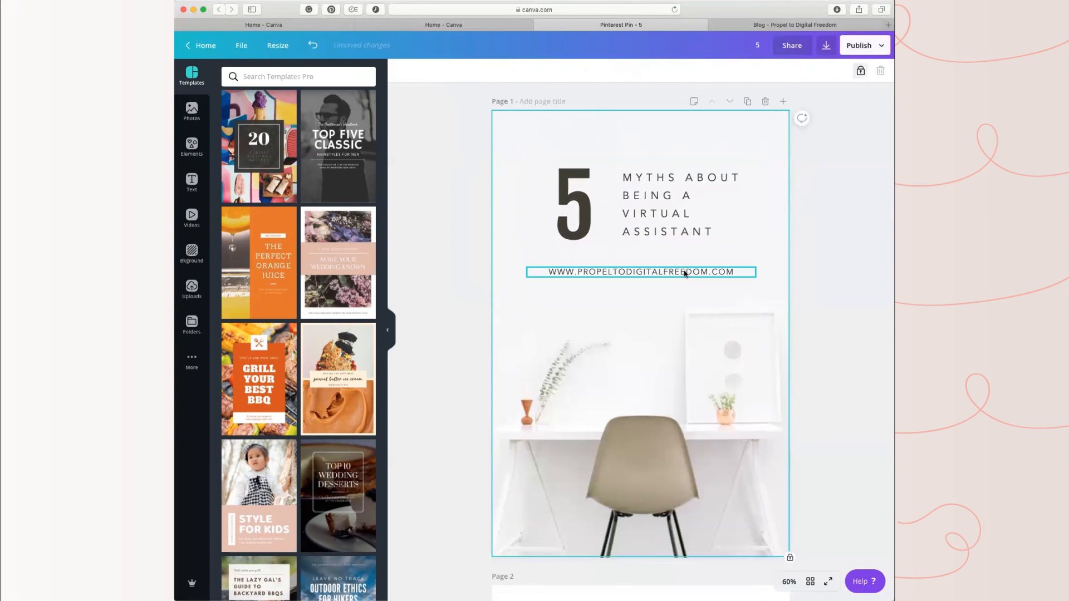
Step: Move the web address up closer beneath the title and group it with the number and the title text
left_click_drag(684, 271, 685, 258)
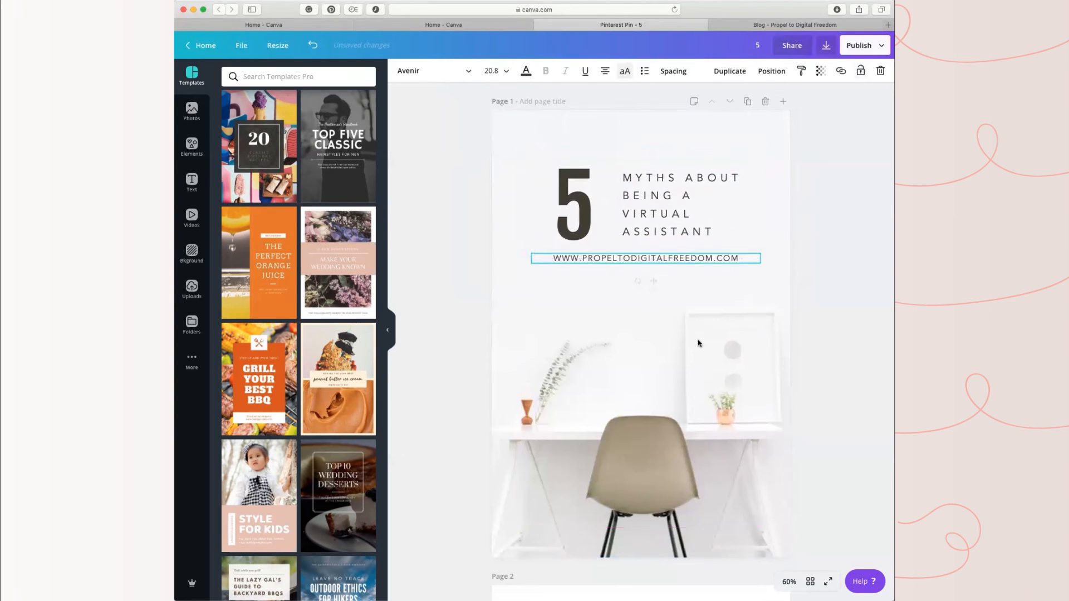
left_click(703, 346)
left_click(581, 209)
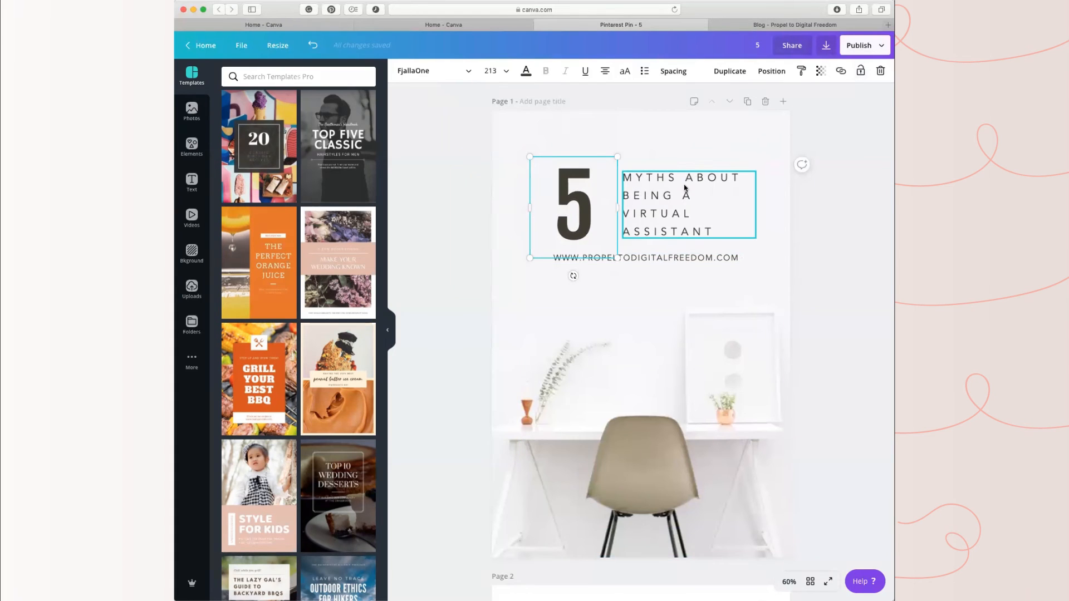
left_click(651, 218, "shift")
left_click(664, 257, "shift")
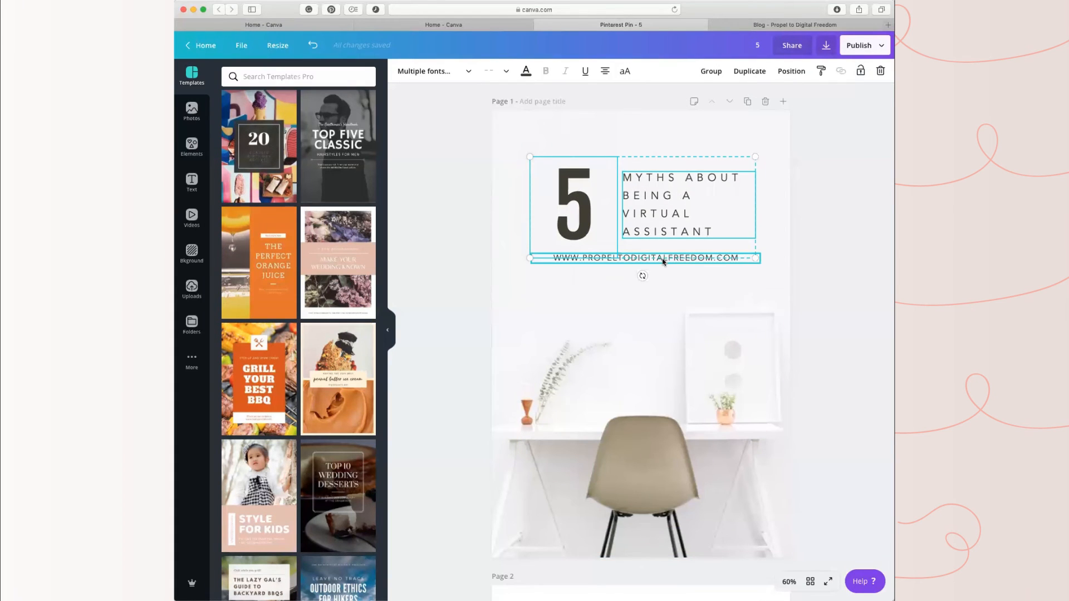
left_click(710, 71)
left_click(823, 315)
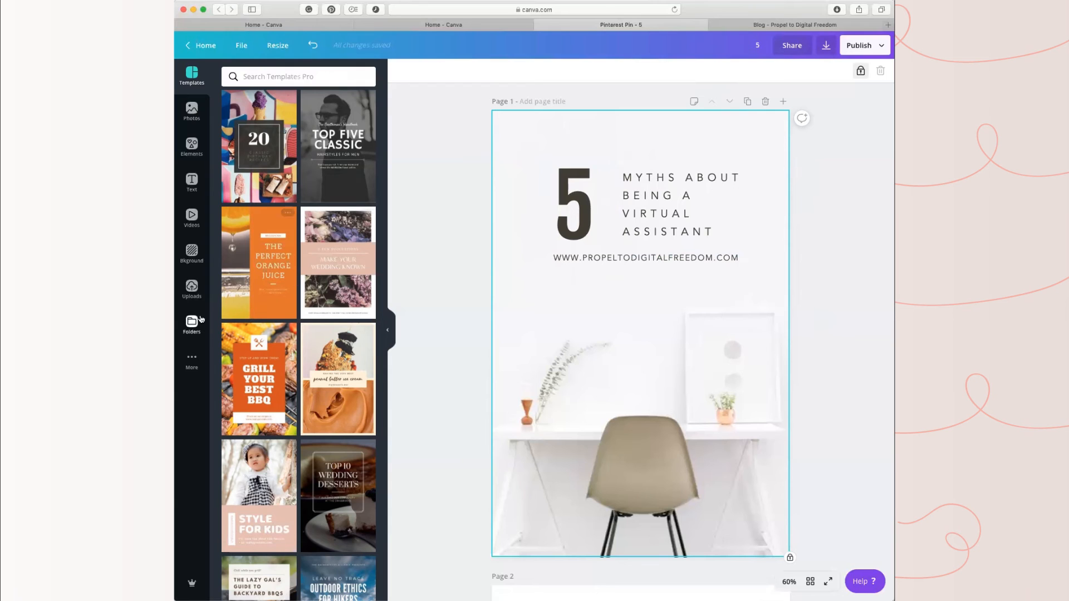
Step: Replace the floral photo on page 2 with the uploaded photo of the curly-haired woman in a pink jacket sitting on a stool
left_click(191, 288)
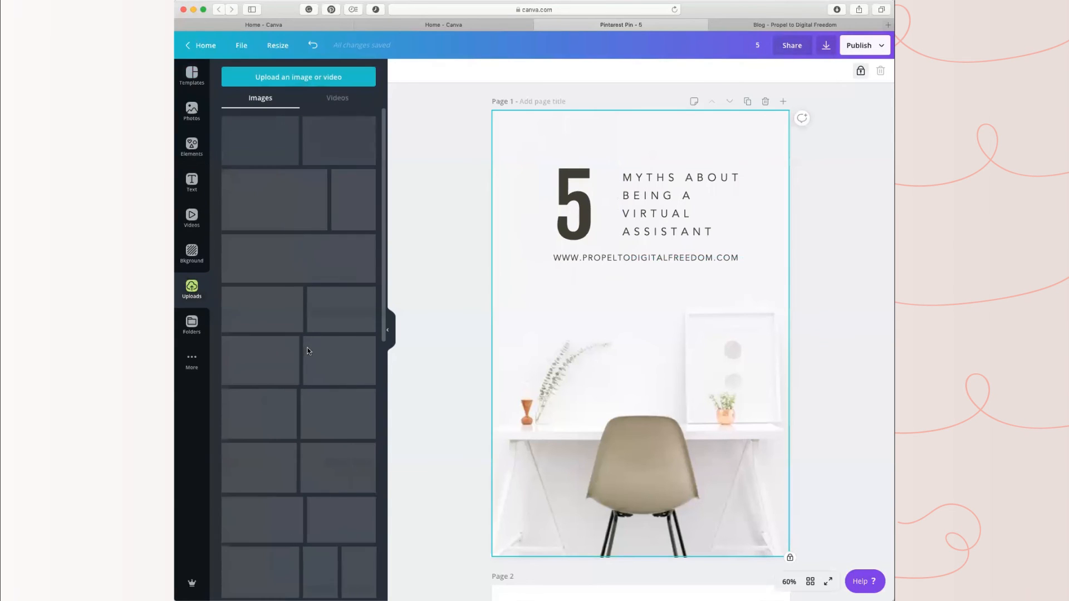
scroll(334, 512, "down", 6)
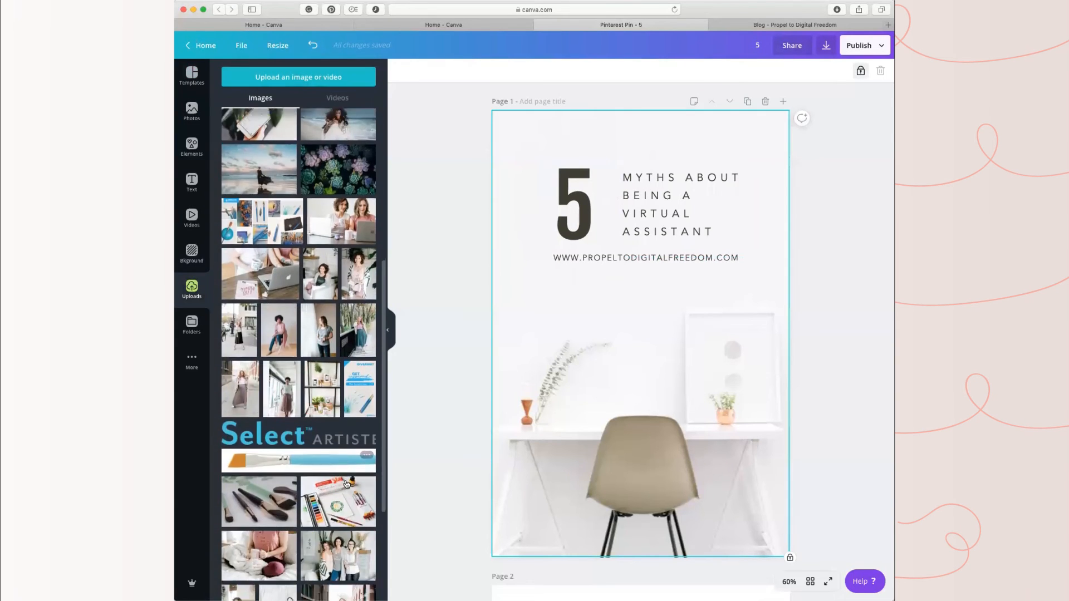
scroll(345, 484, "up", 10)
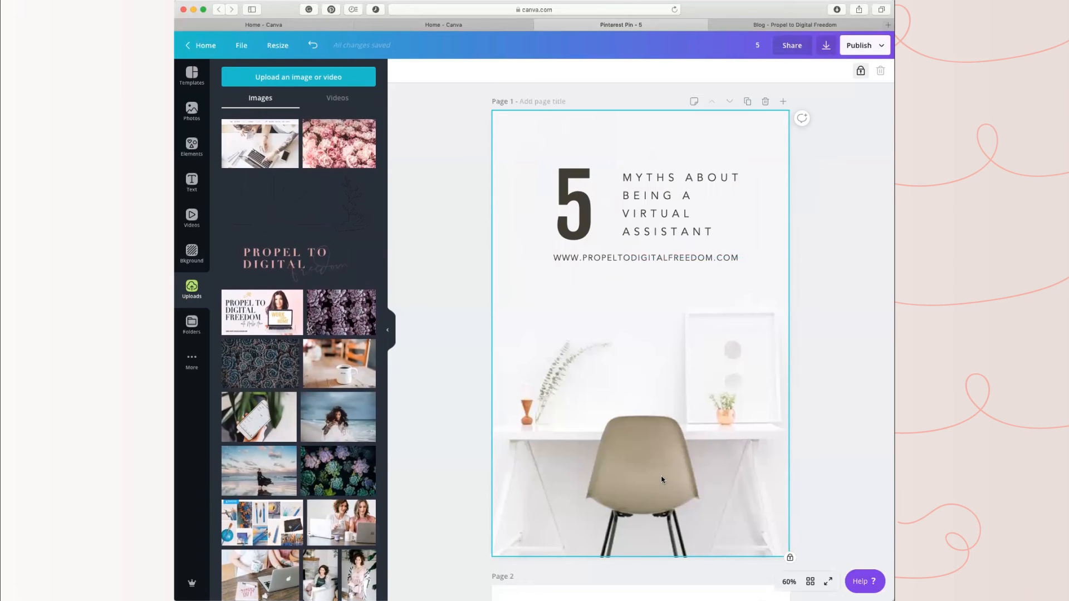
scroll(652, 478, "down", 3)
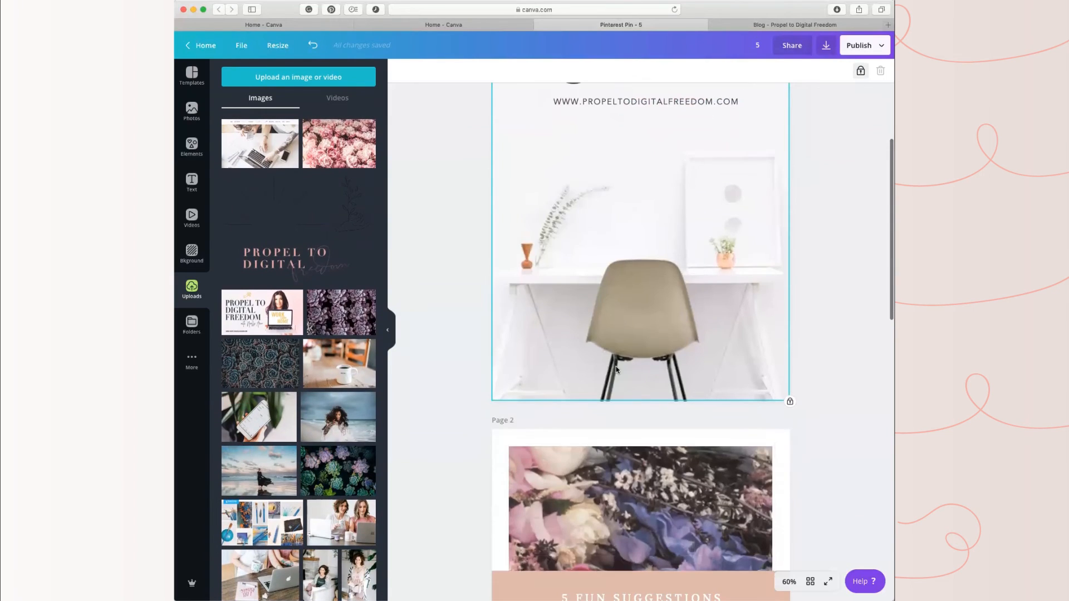
scroll(629, 425, "up", 3)
scroll(629, 425, "down", 8)
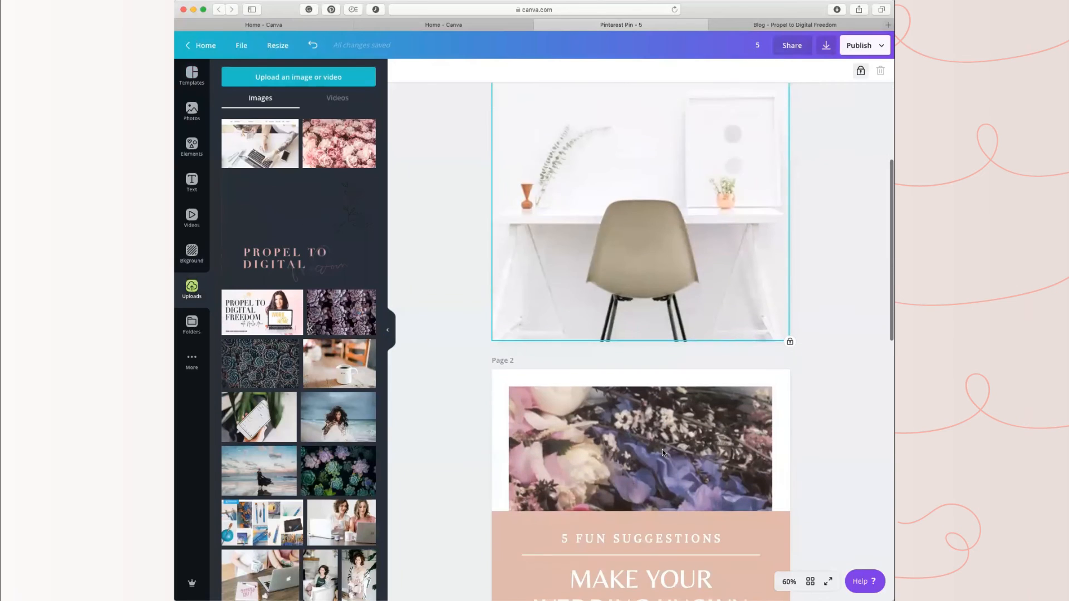
left_click(663, 450)
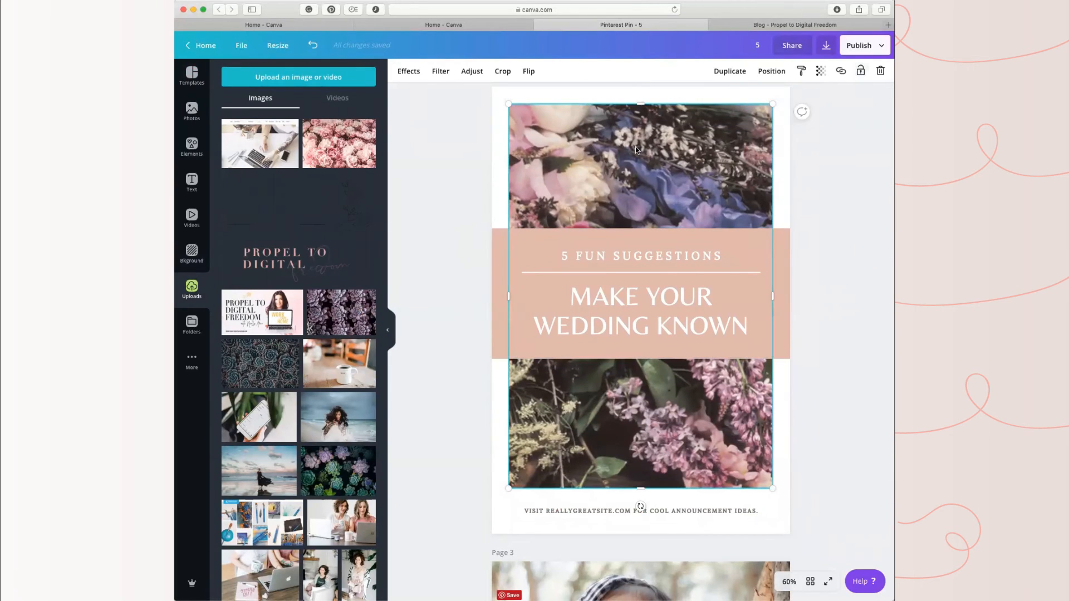
scroll(321, 516, "down", 5)
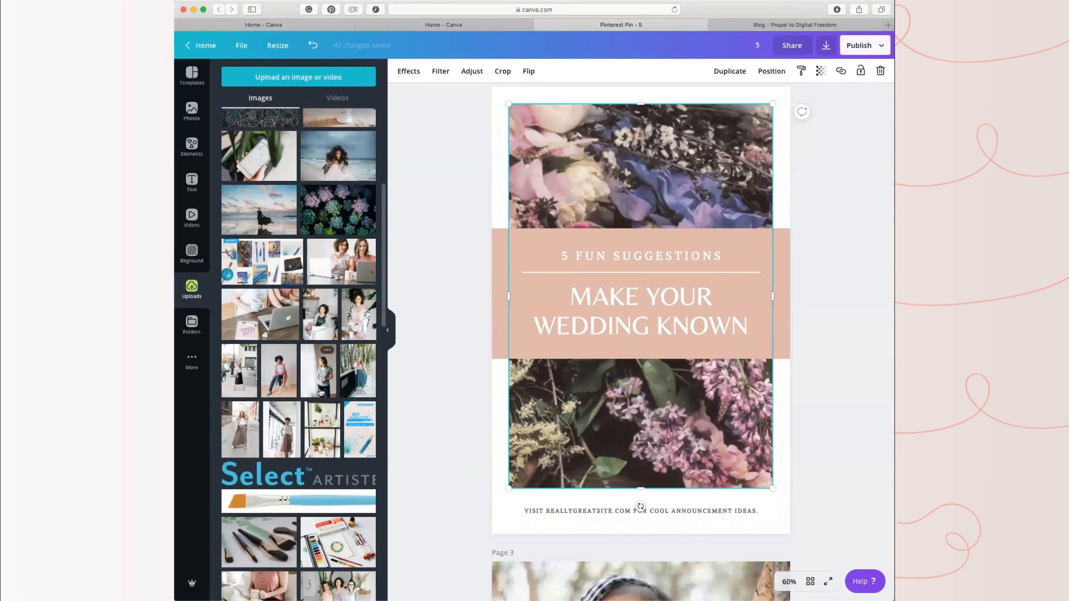
left_click_drag(279, 374, 548, 213)
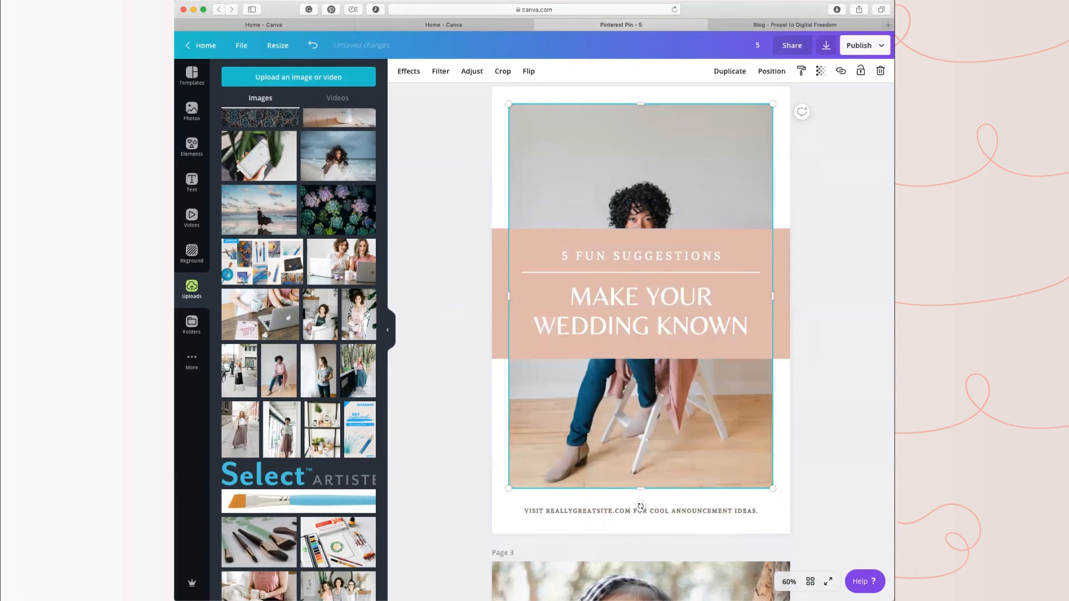
Step: Move the grouped pink text banner on page 2 down so it sits below the woman's face
scroll(364, 495, "down", 3)
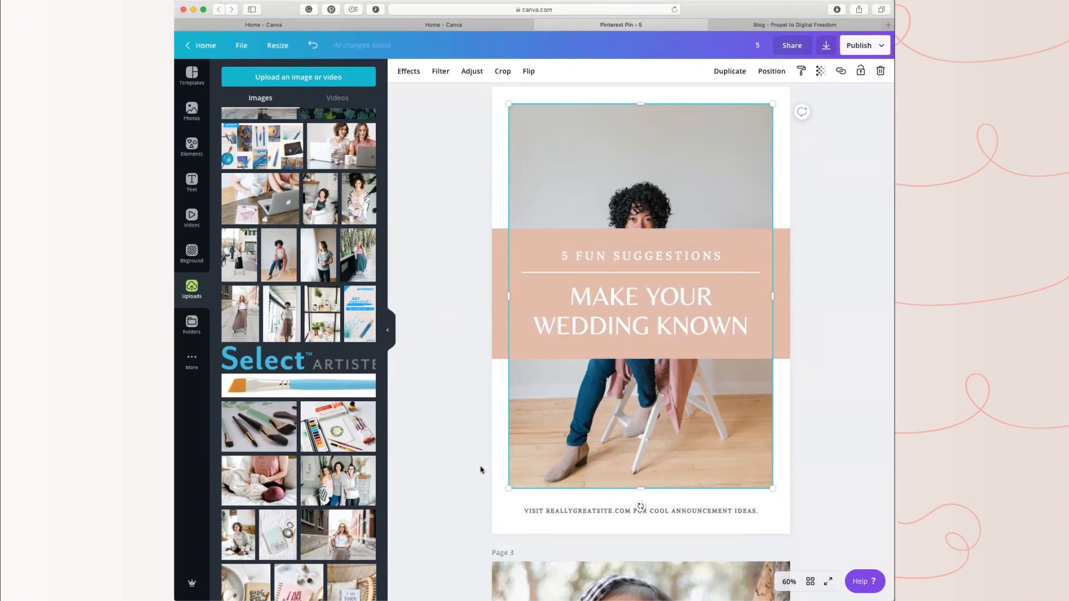
scroll(366, 462, "down", 3)
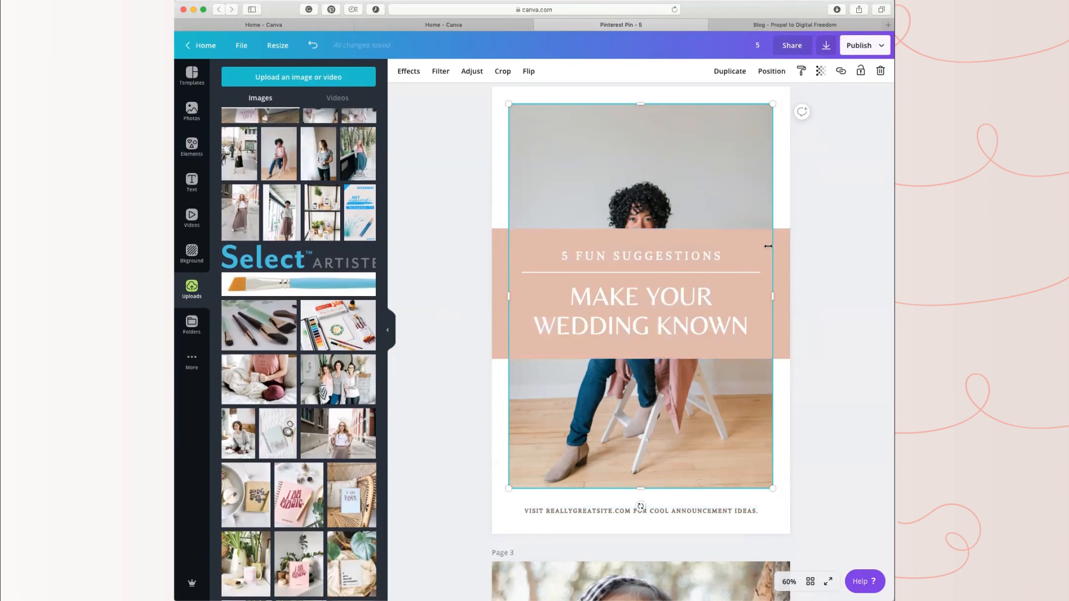
left_click_drag(739, 259, 751, 342)
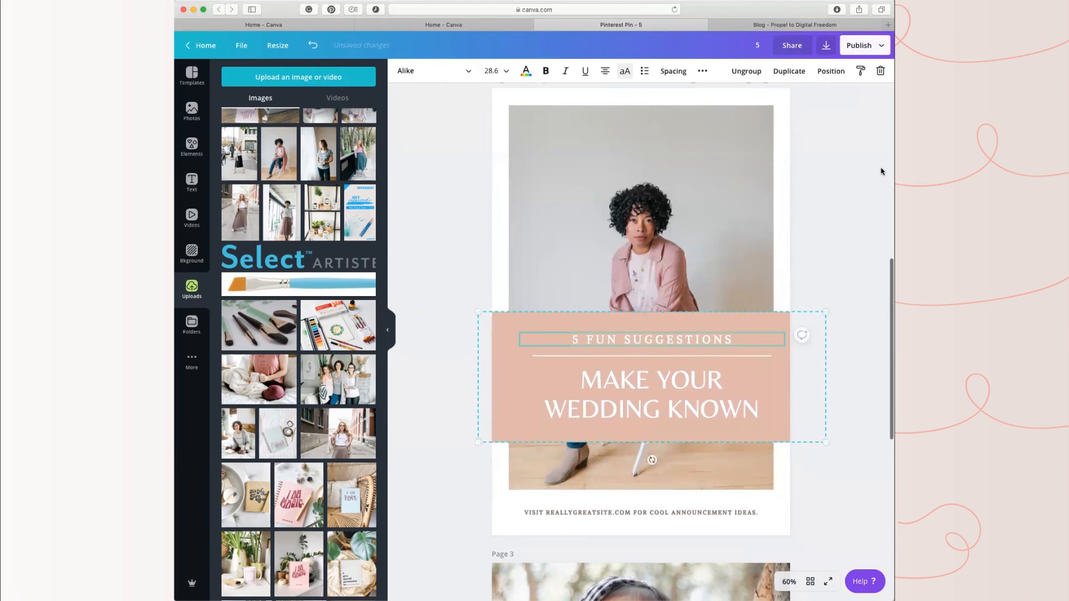
left_click(454, 272)
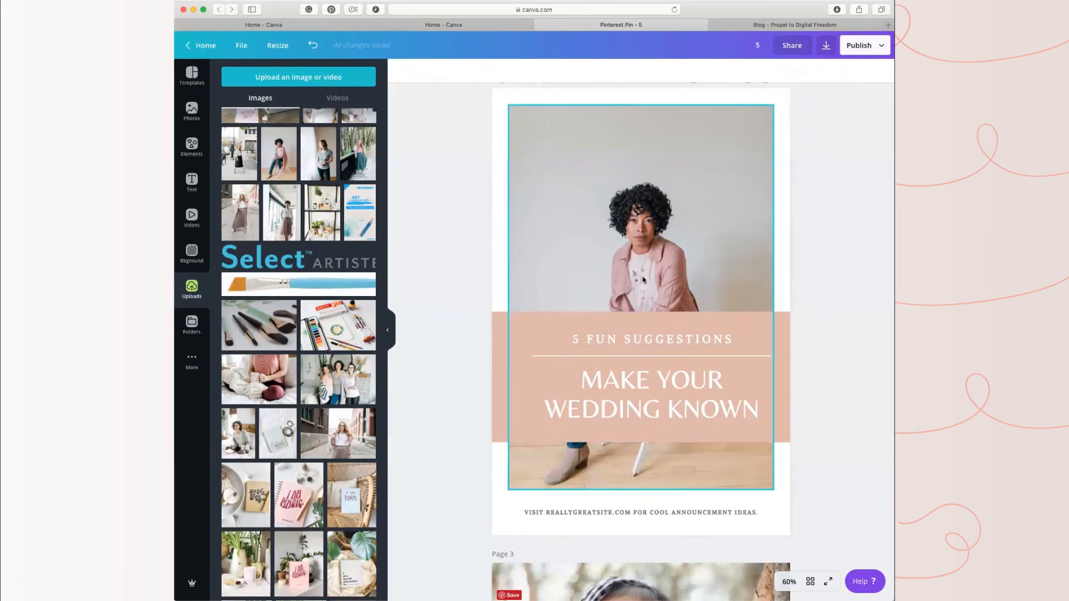
Step: Rewrite the banner text on page 2 as "5 MYTHS ABOUT BEING A" above the line and "VIRTUAL ASSISTANT" below it
left_click(657, 338)
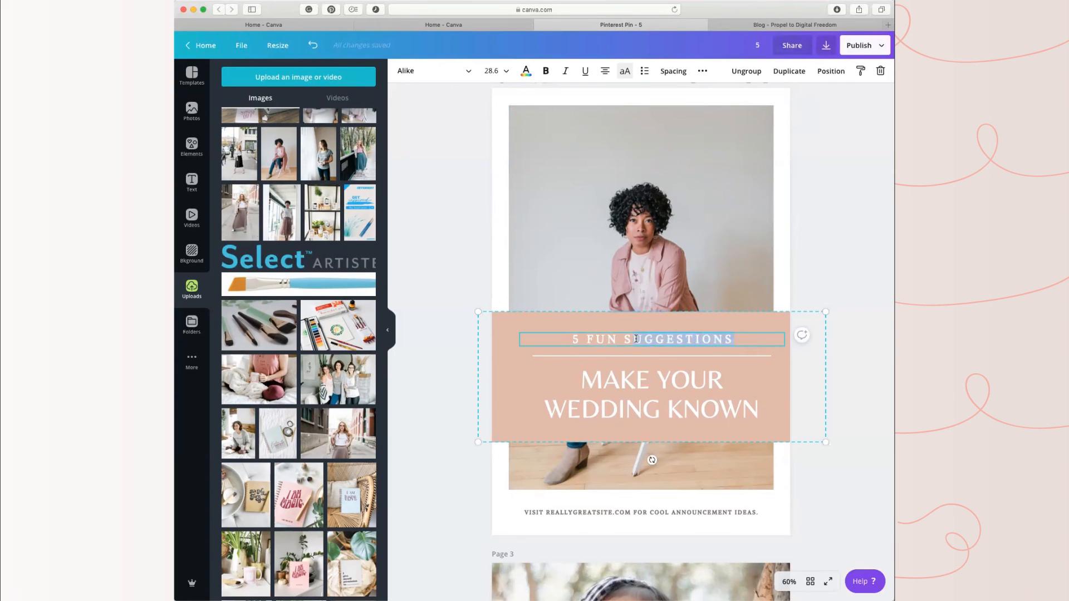
type("MYT")
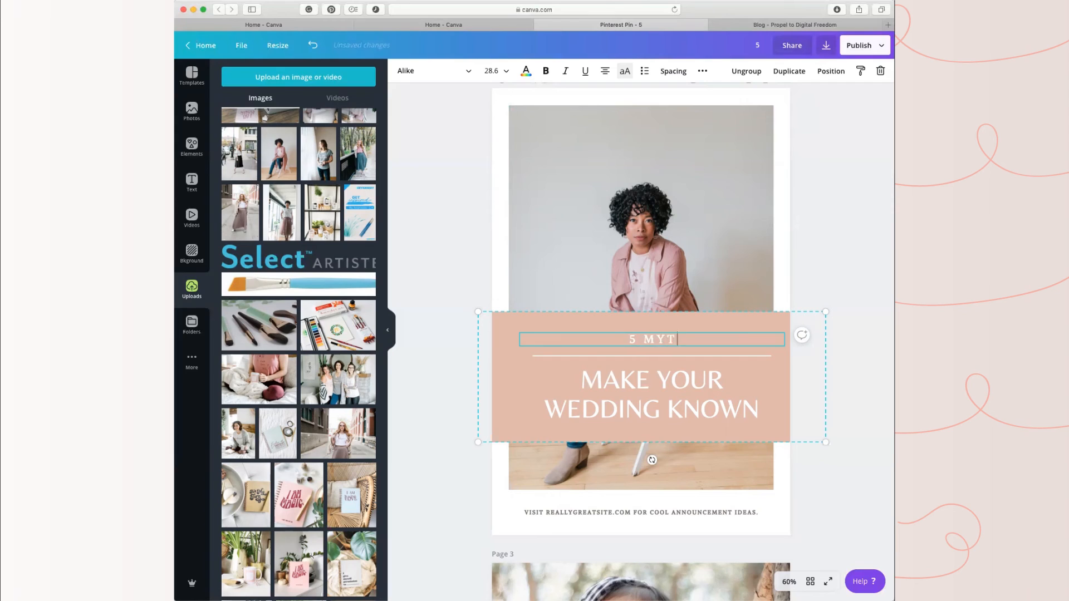
type("HS ABOUT BEING A")
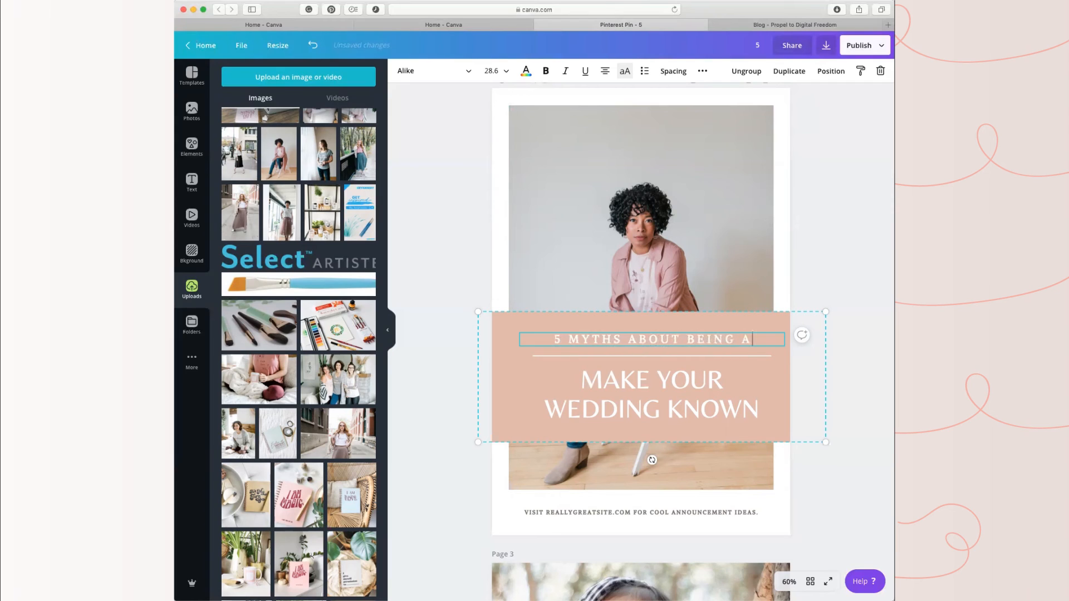
left_click(692, 401)
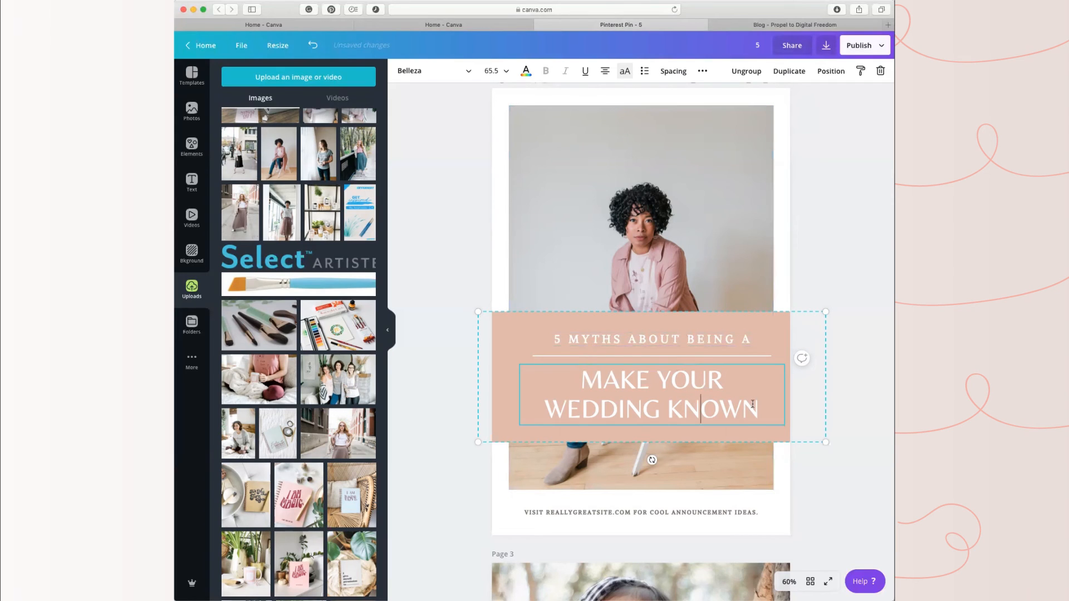
left_click_drag(752, 404, 567, 378)
type("VIR")
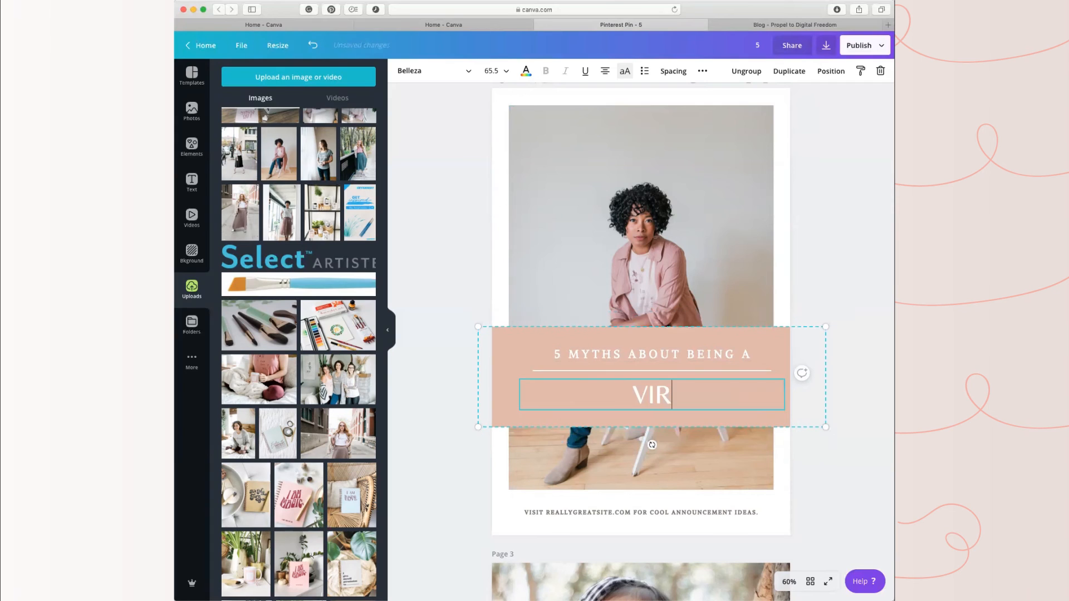
type("TUAL ASSISTANT")
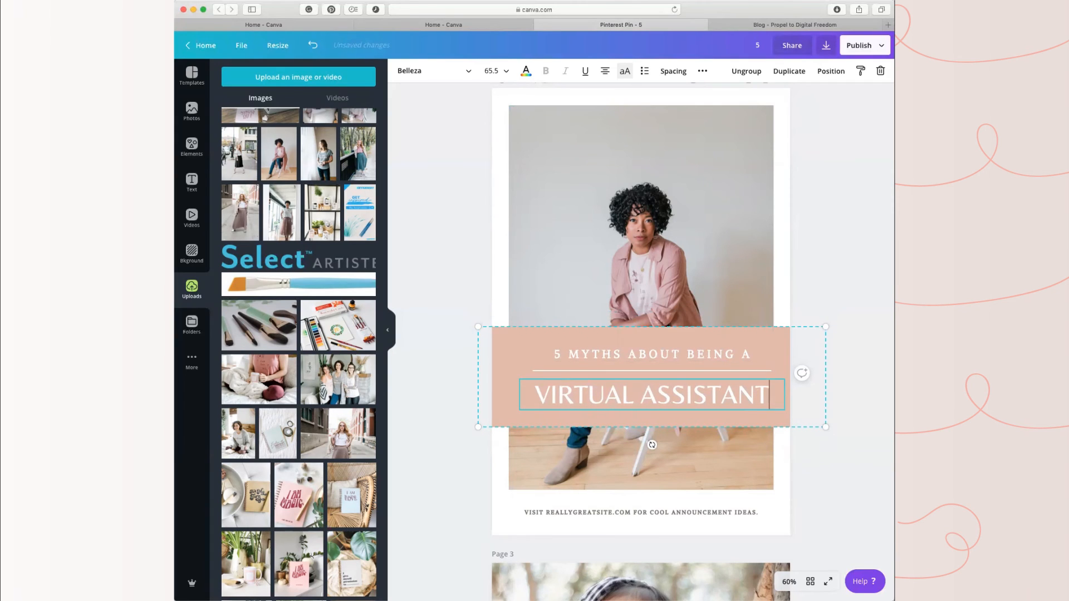
Step: Shift the text banner slightly so it is horizontally centred on page 2
left_click(696, 473)
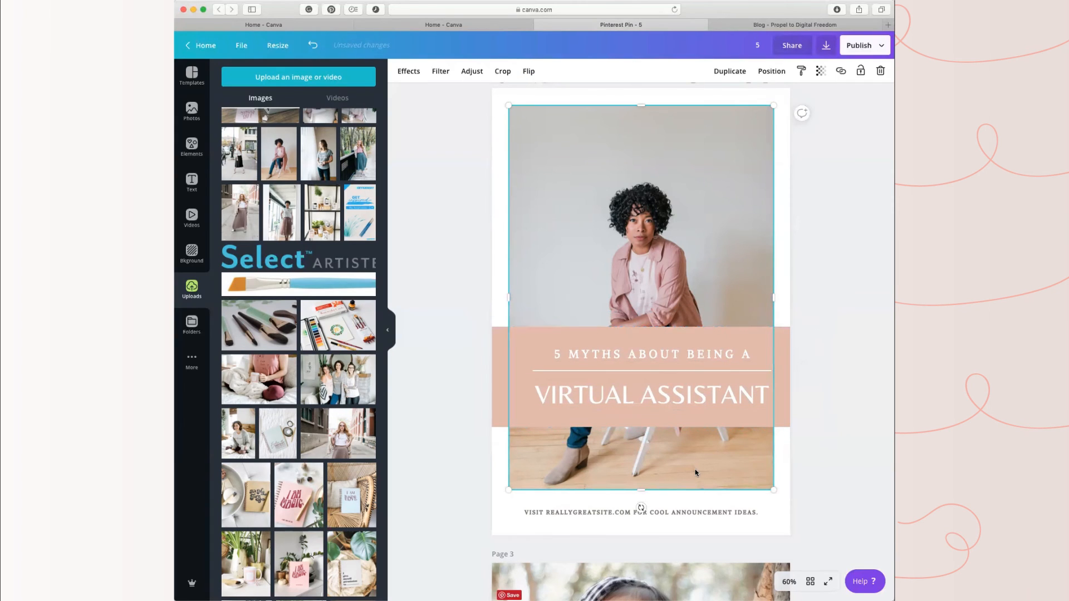
left_click(811, 243)
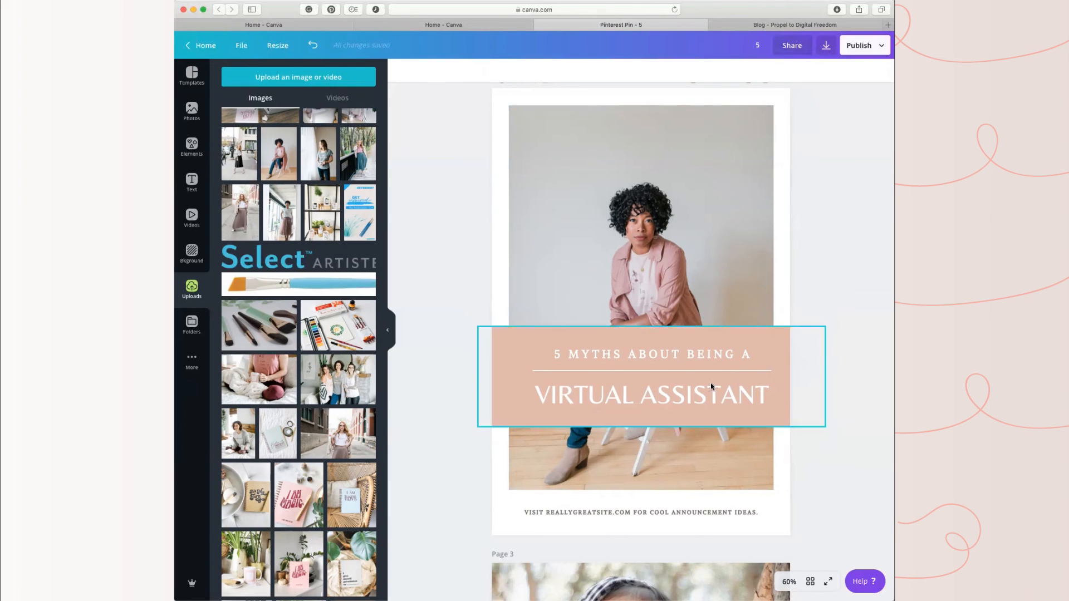
left_click_drag(711, 386, 702, 382)
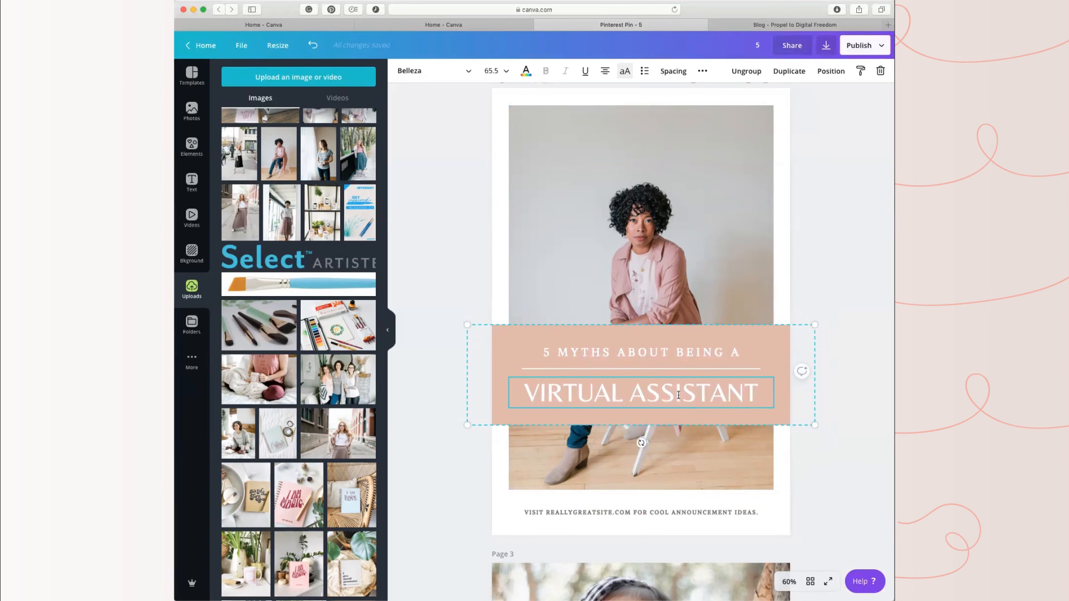
Step: Change the font of the "VIRTUAL ASSISTANT" headline to the brand font FjallaOne
left_click_drag(757, 394, 537, 386)
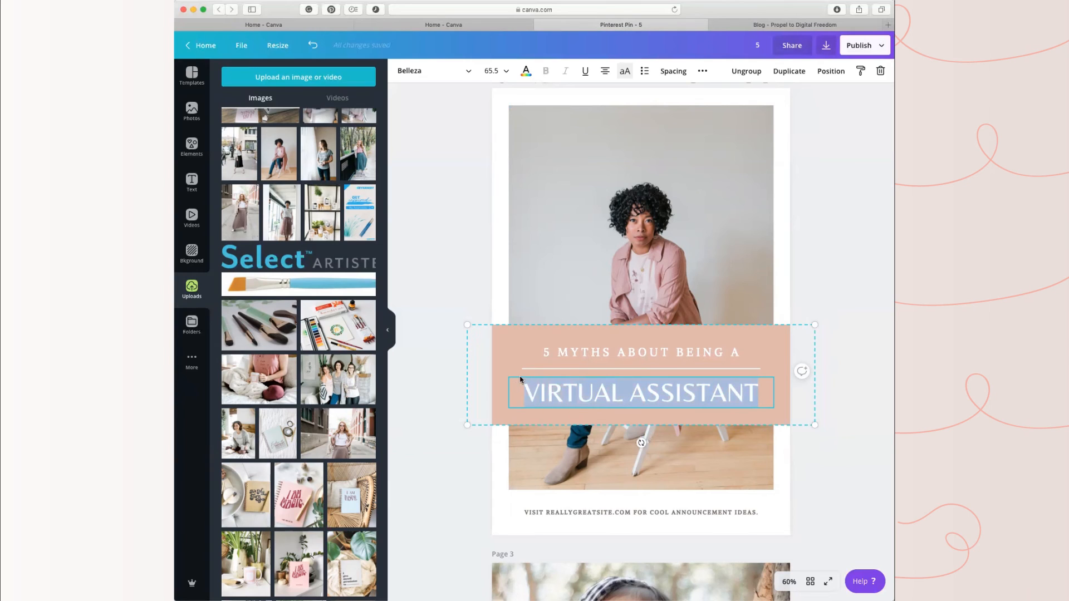
left_click(462, 71)
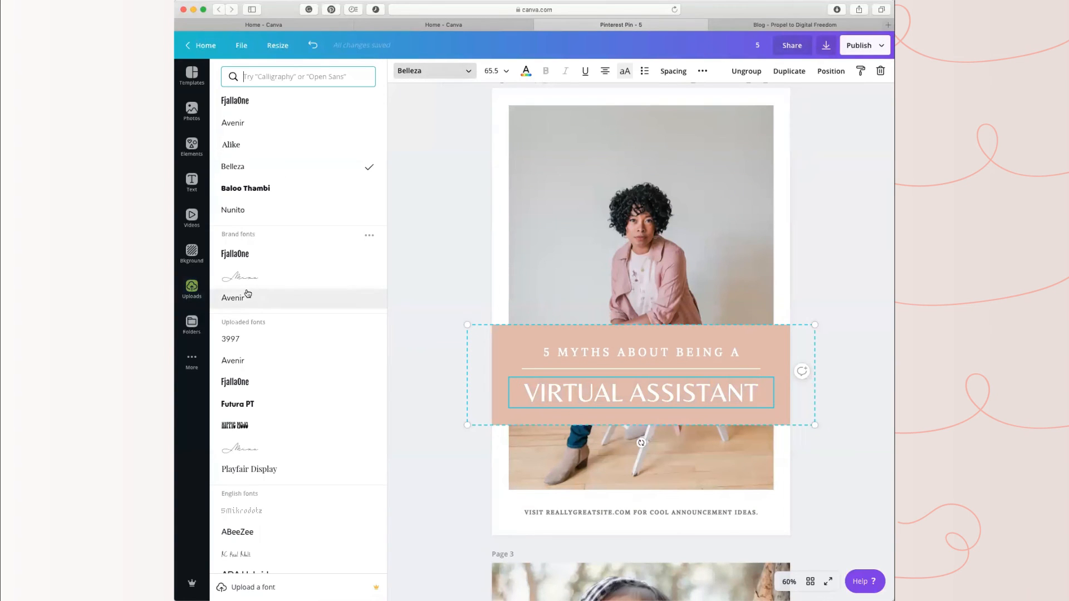
left_click(253, 253)
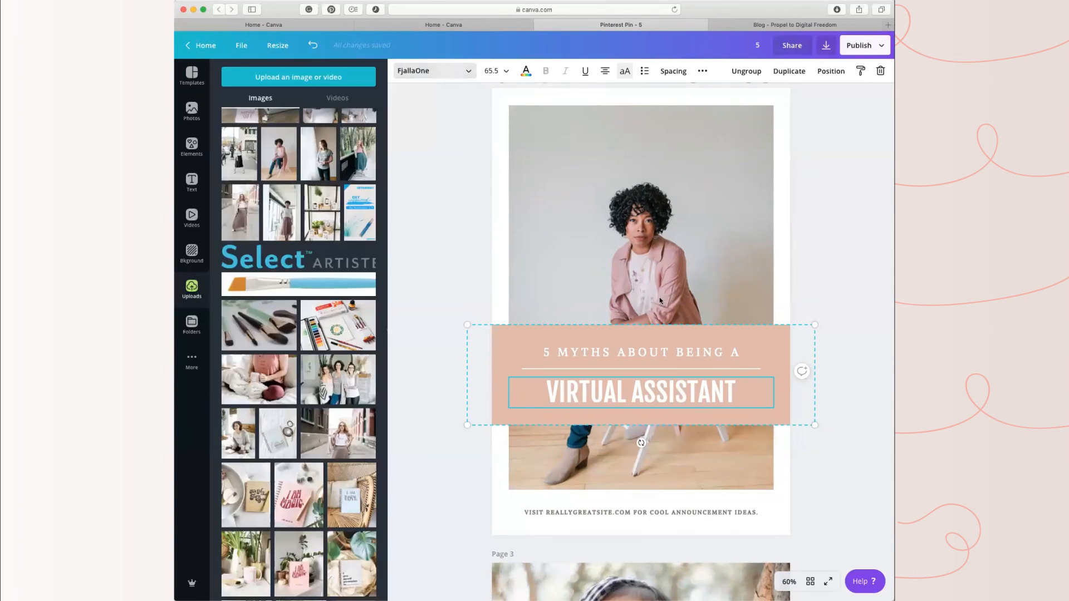
Step: Change the font of the "5 MYTHS ABOUT BEING A" line to the brand font Avenir
left_click(668, 353)
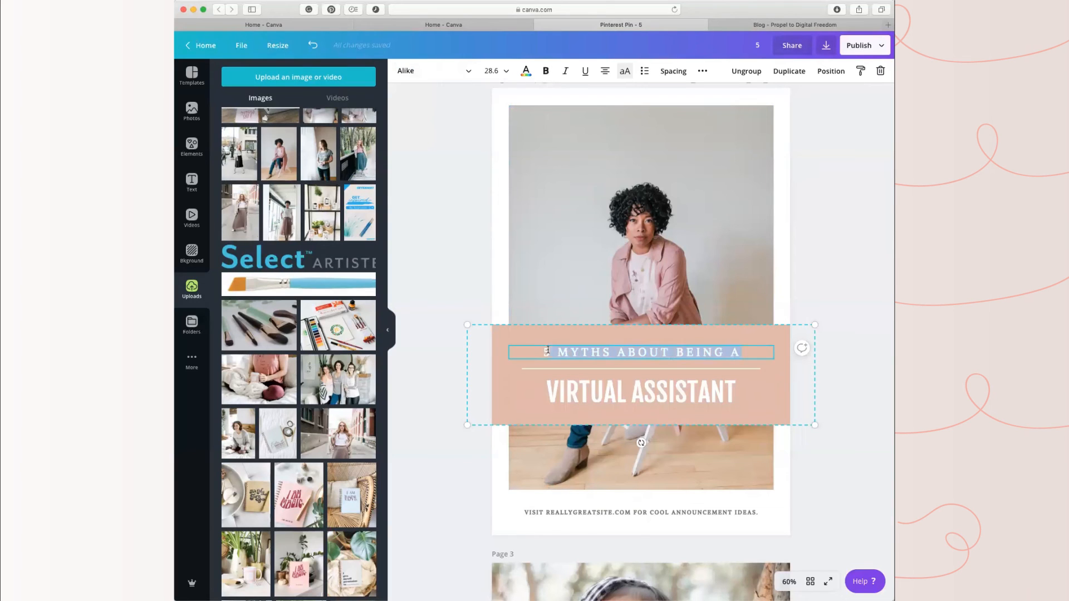
left_click(462, 71)
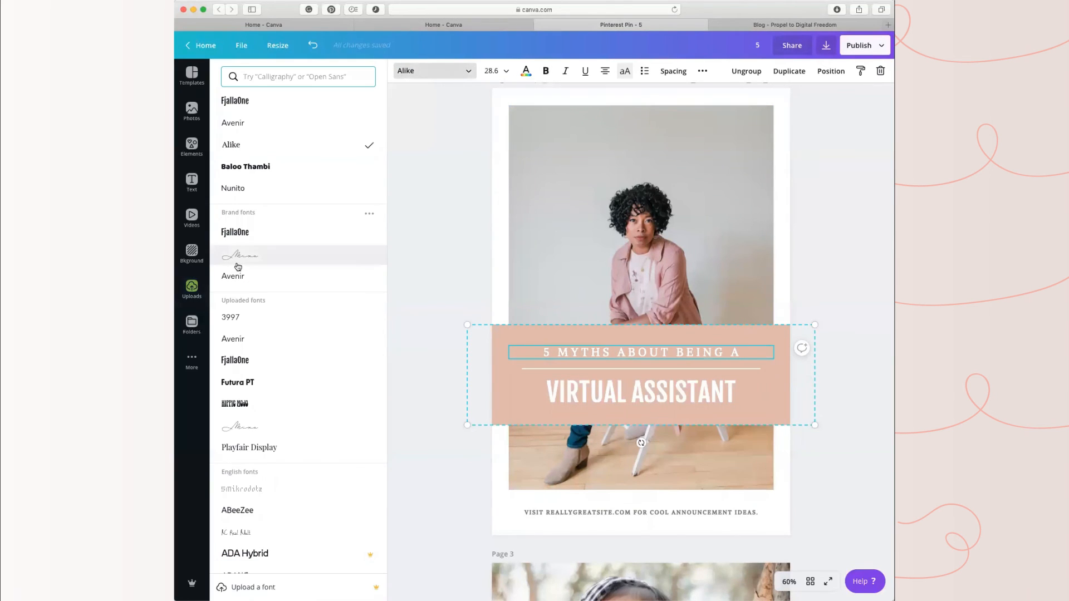
left_click(239, 230)
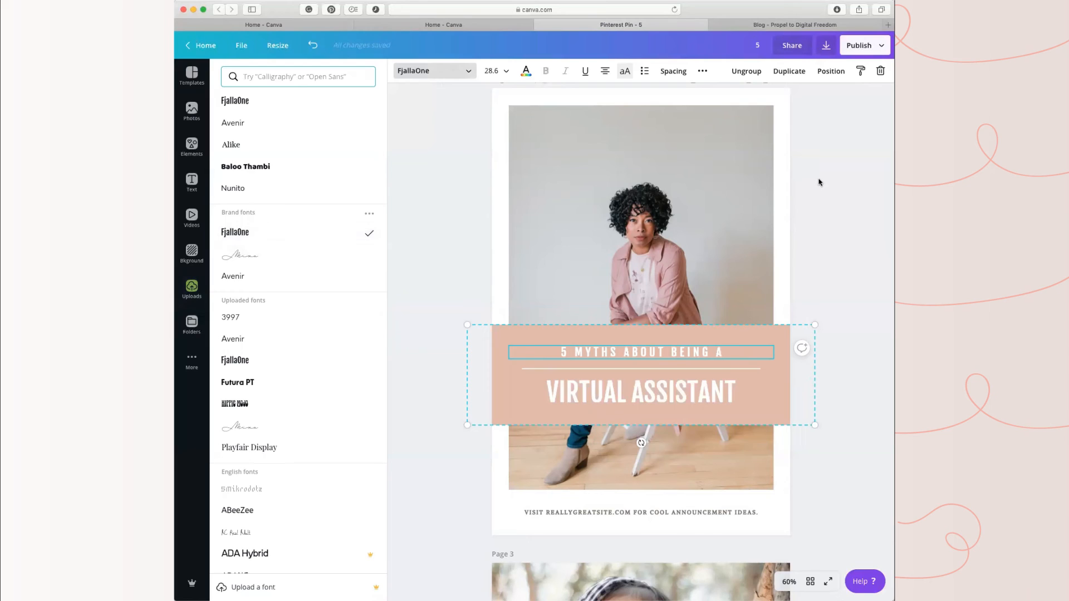
left_click(457, 70)
left_click(234, 276)
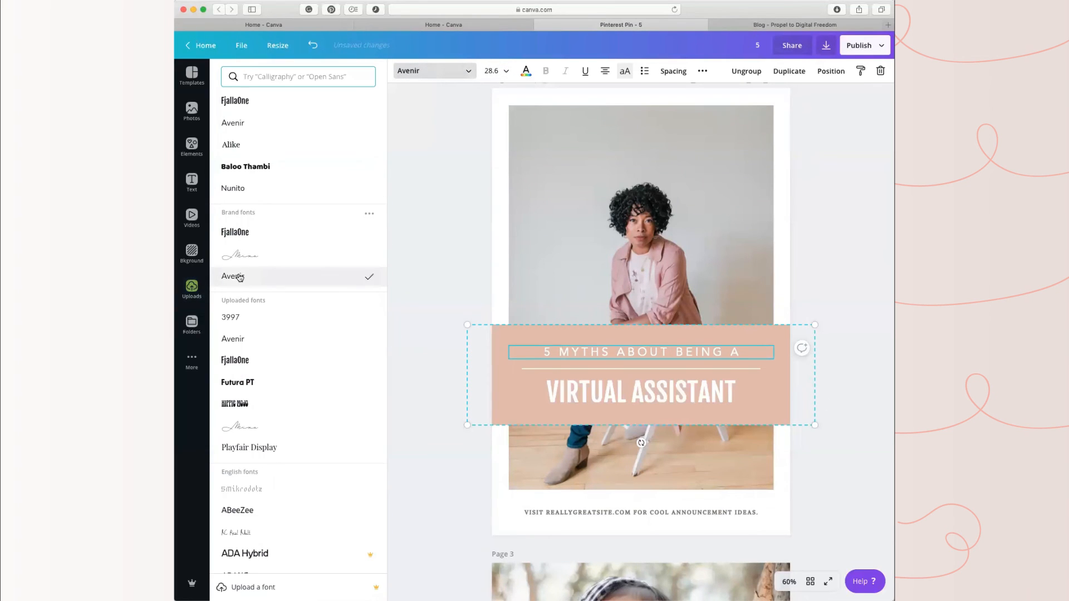
left_click(826, 187)
left_click(846, 434)
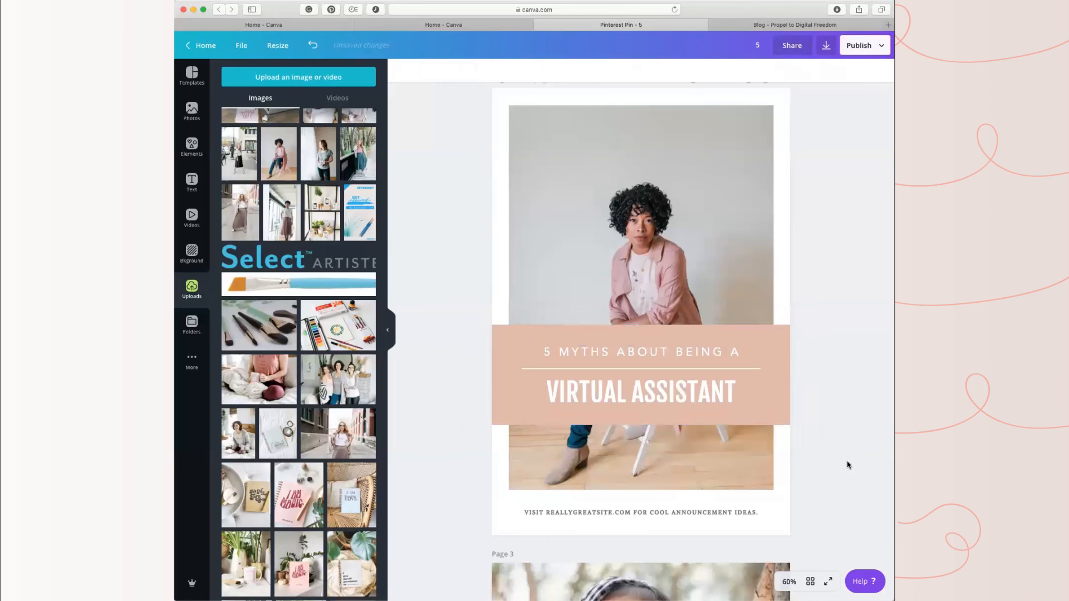
Step: Set the letter spacing of the "VIRTUAL ASSISTANT" headline to 32 and its line height to 1.14
left_click(667, 394)
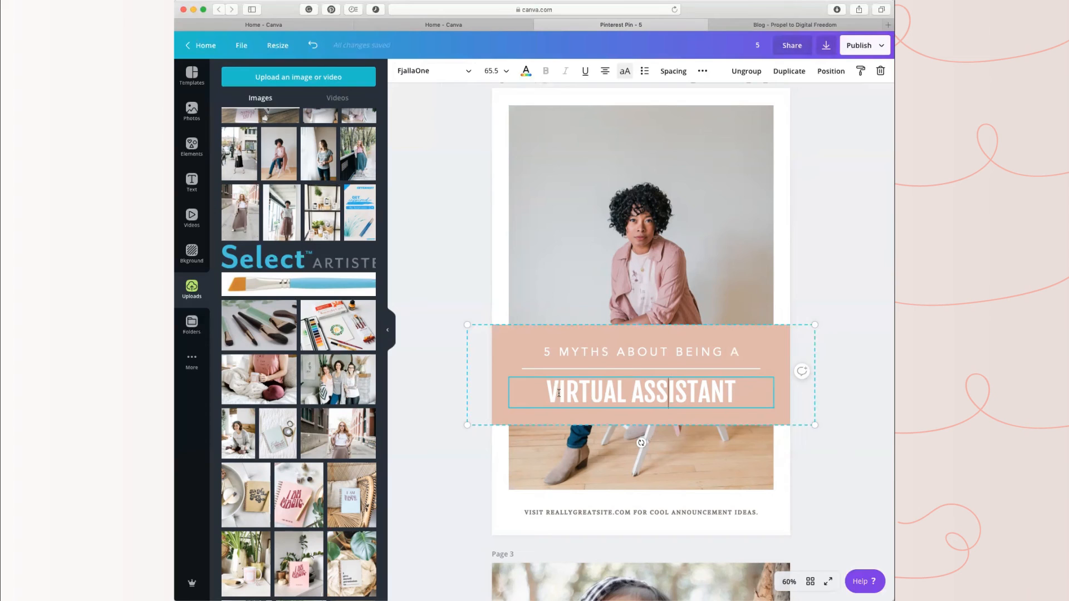
left_click_drag(739, 389, 569, 384)
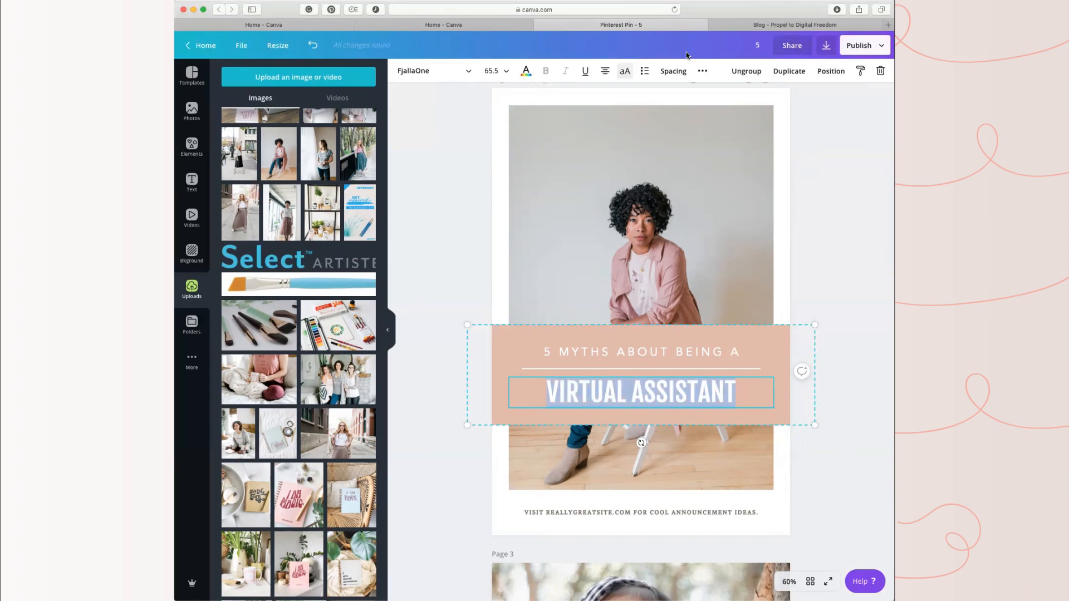
left_click(673, 71)
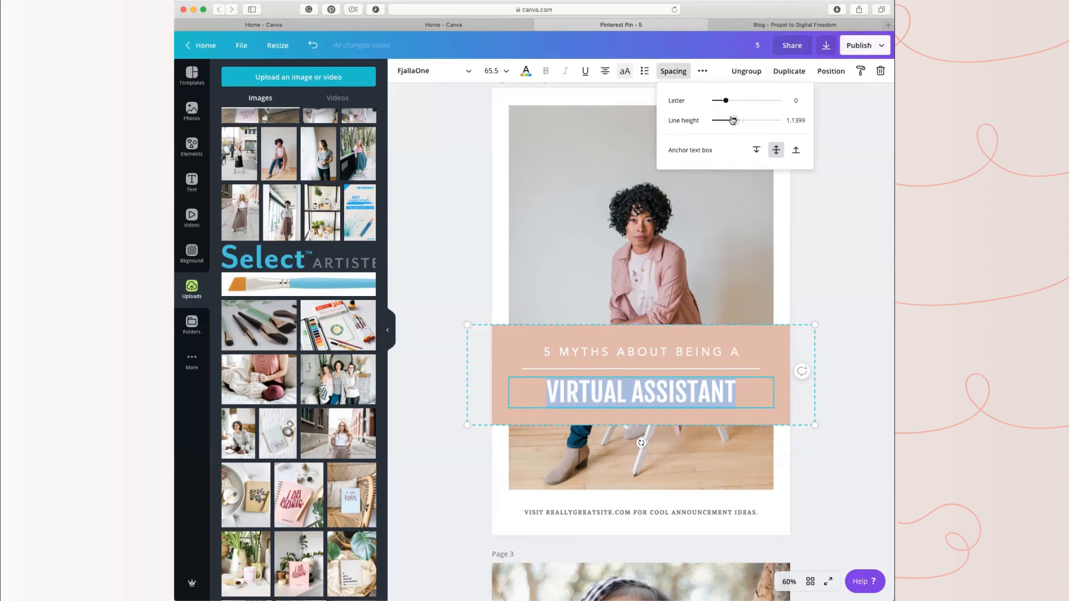
left_click_drag(735, 120, 727, 101)
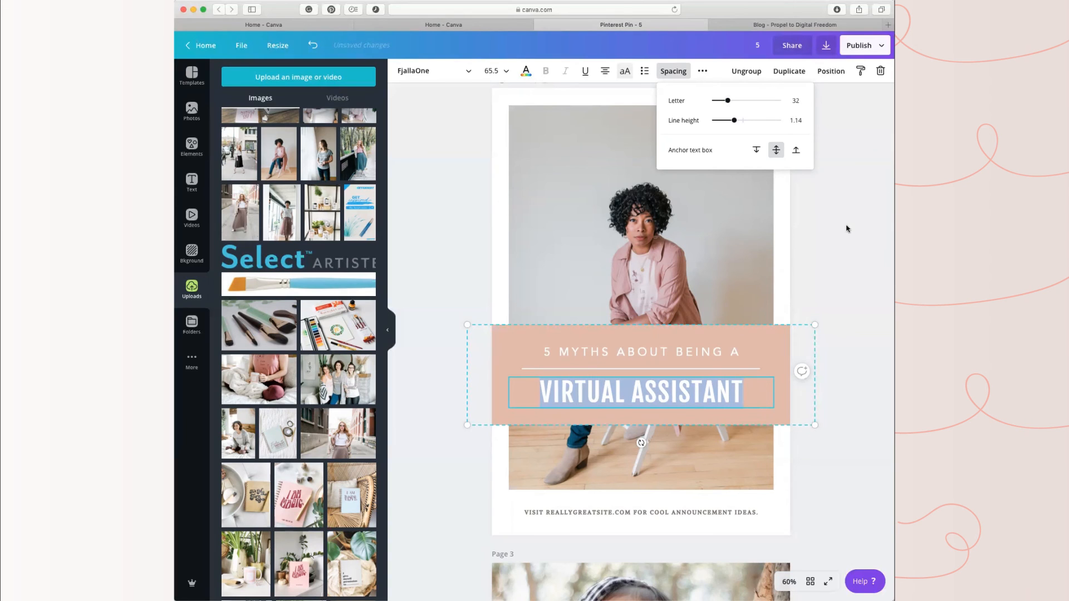
key("Escape")
left_click(833, 482)
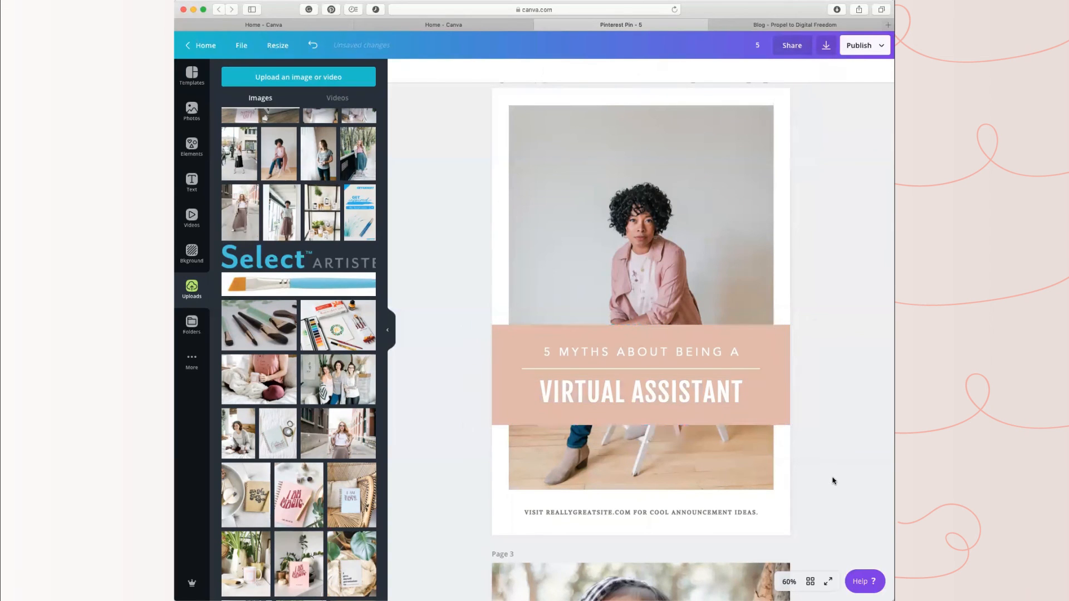
left_click(718, 512)
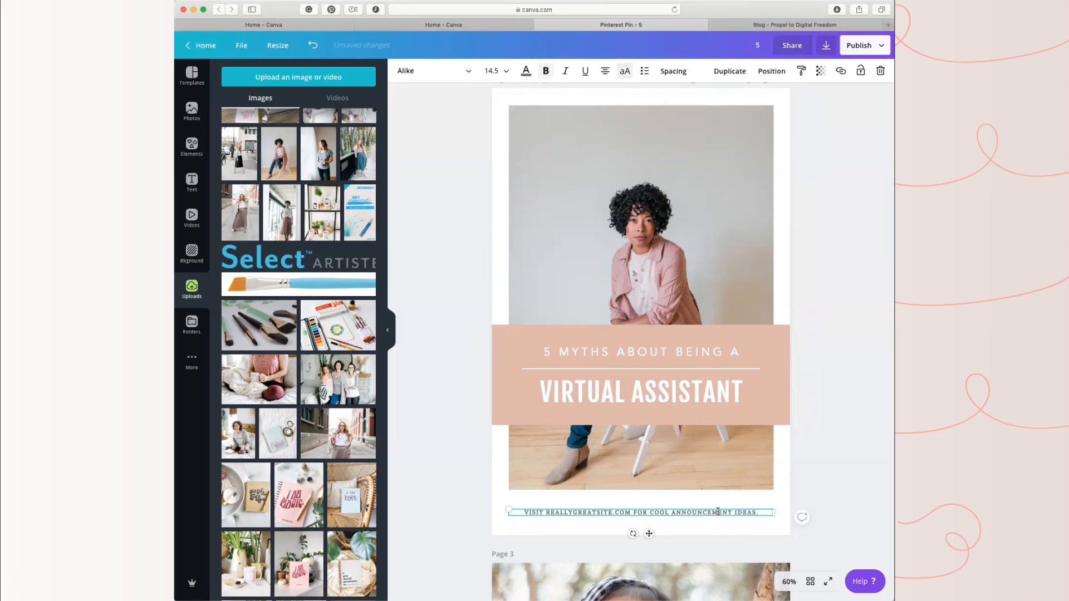
triple_click(751, 511)
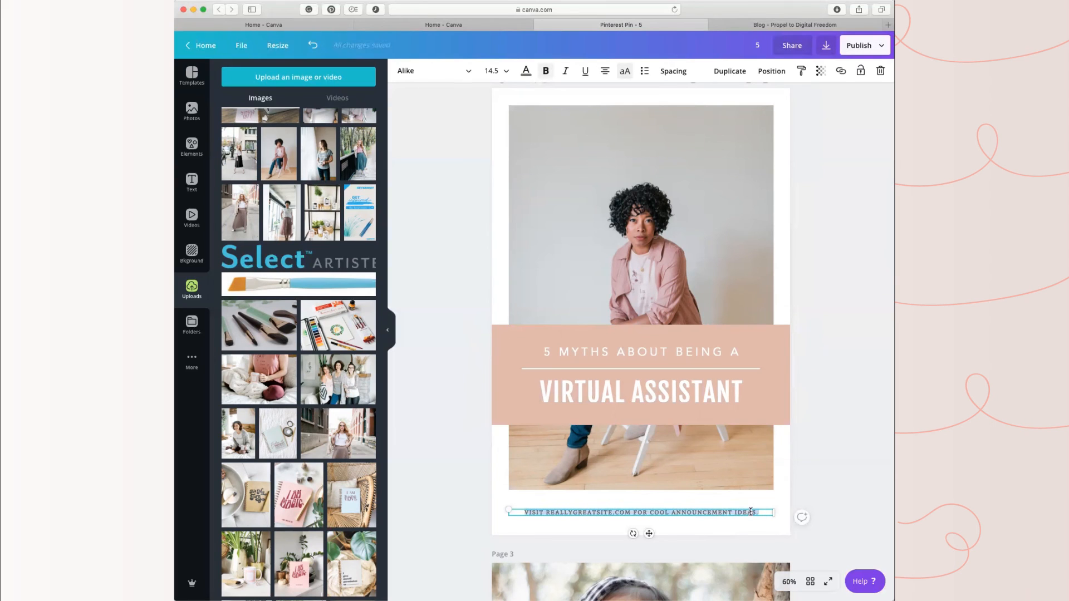
type("www.[r")
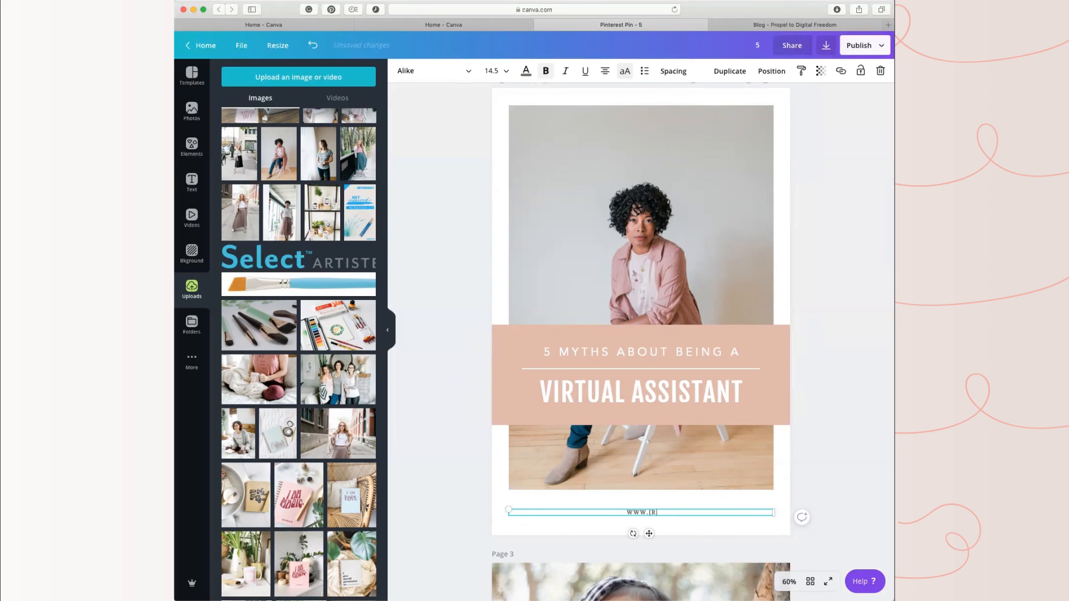
key("BackSpace")
type("prop")
key("BackSpace")
key("BackSpace")
key("BackSpace")
key("BackSpace")
type(".propeltodigitalfreedom.com")
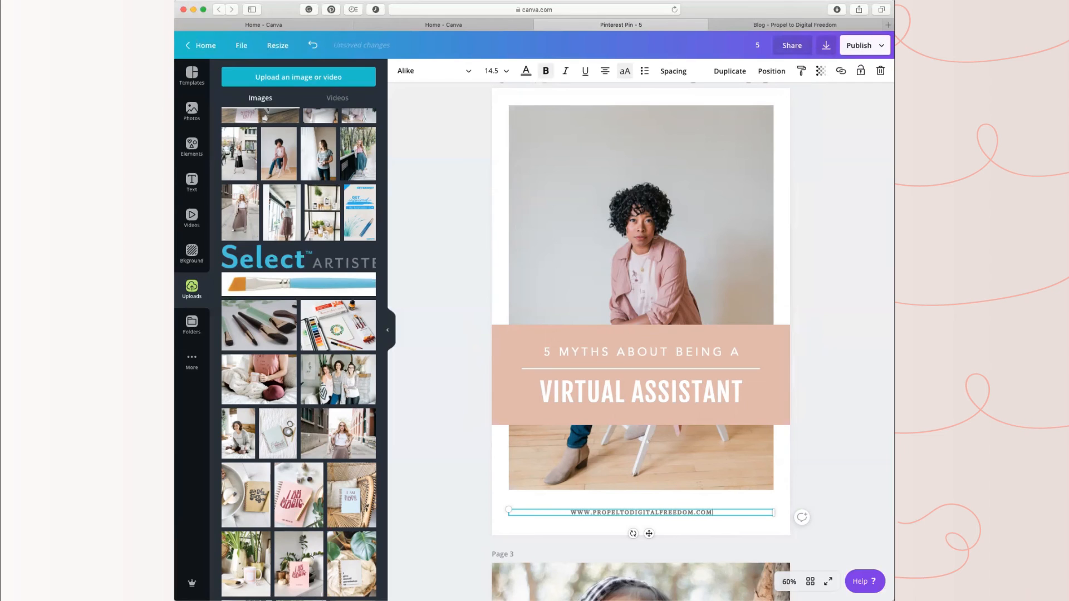
Step: Change the page 2 website line to the brand font FjallaOne and set its letter spacing to 350
key("super+a")
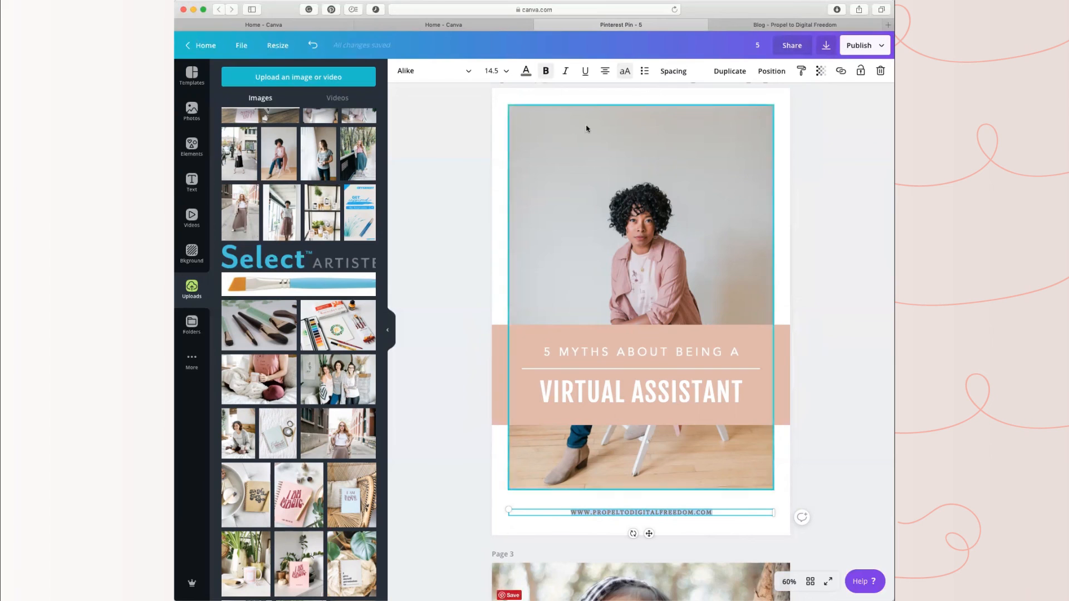
left_click(465, 75)
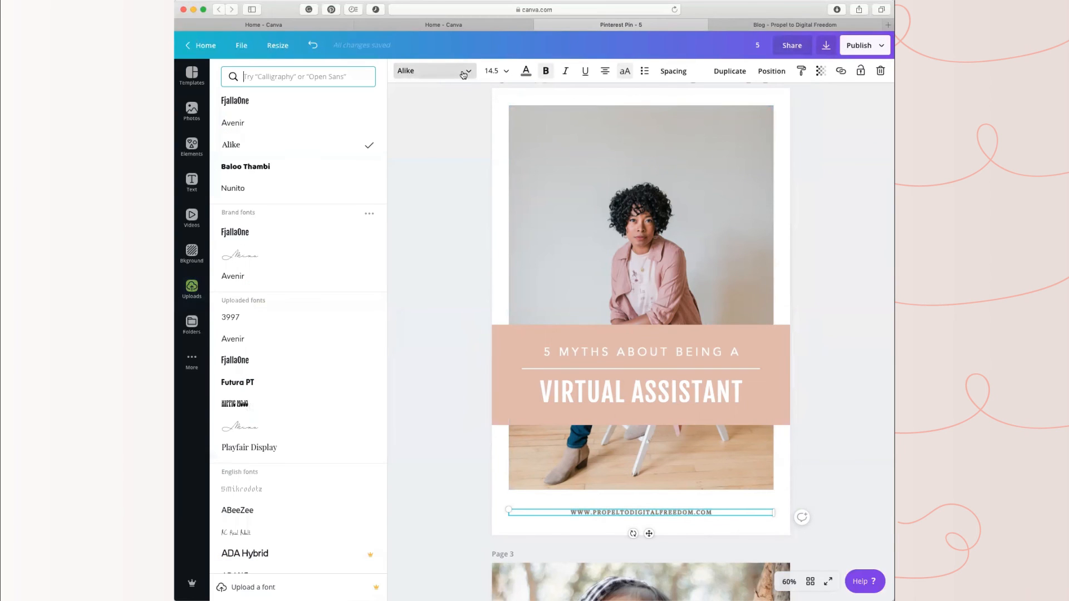
left_click(260, 232)
left_click(673, 70)
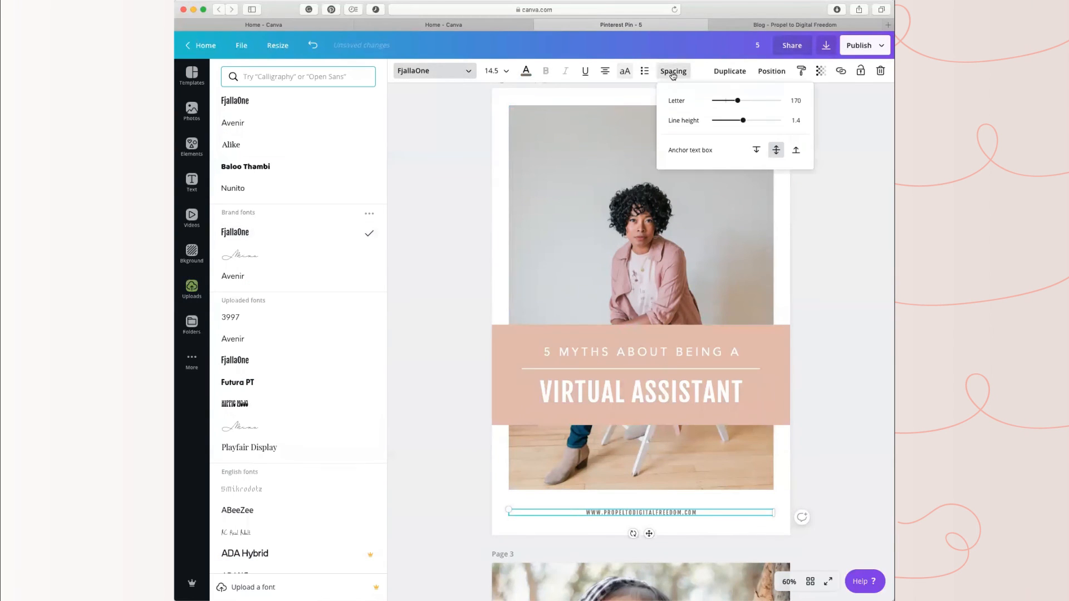
left_click_drag(736, 101, 752, 101)
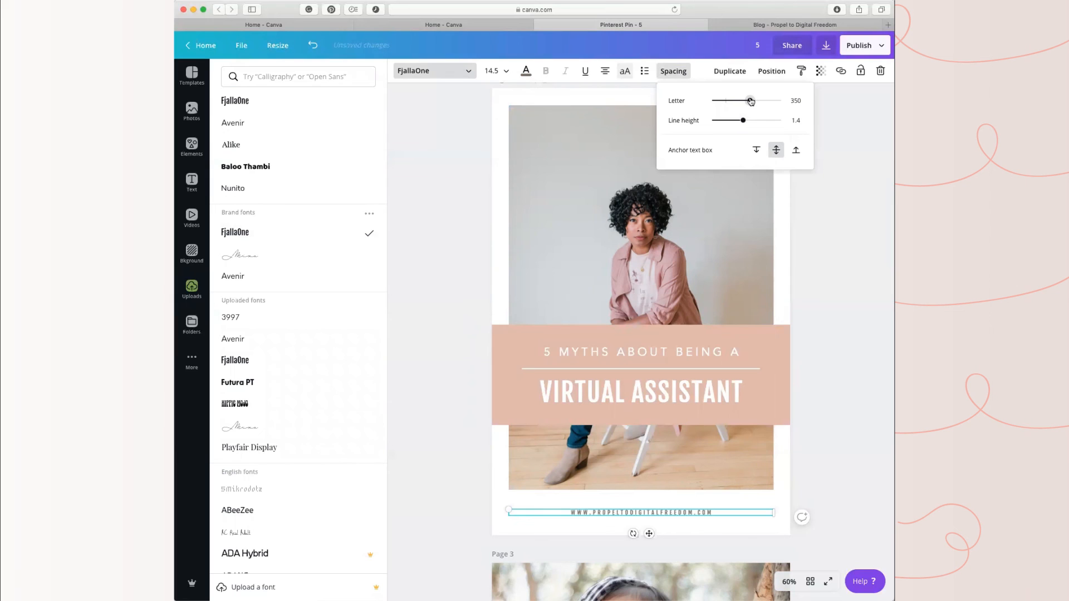
left_click(867, 306)
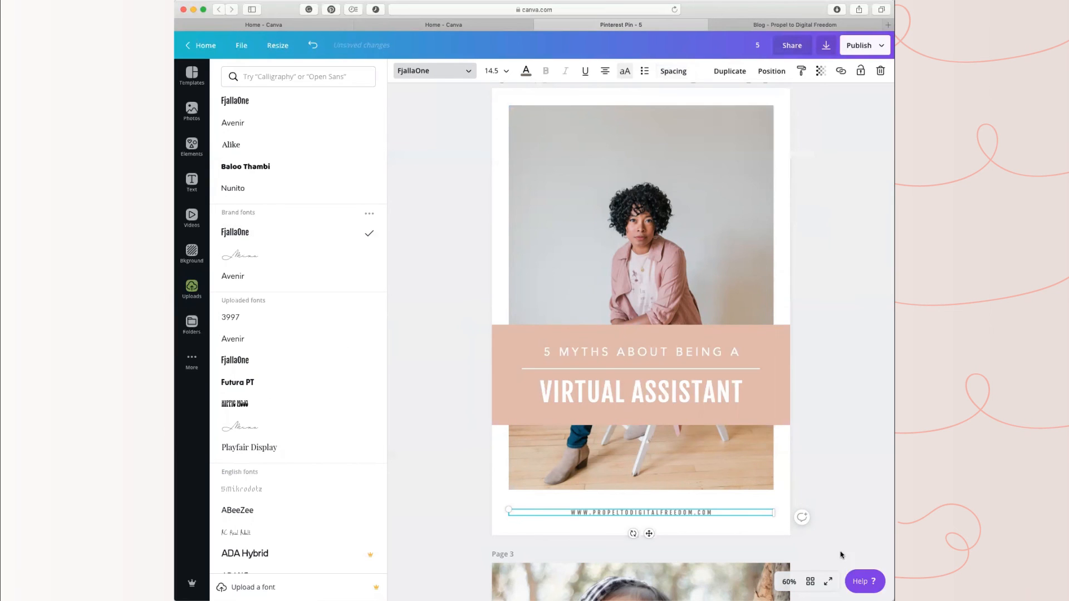
left_click(838, 276)
Step: Recolor the page 2 text banner with the second swatch, light pink, of the PROPEL TO DIGITAL FREEDOM palette
left_click(772, 362)
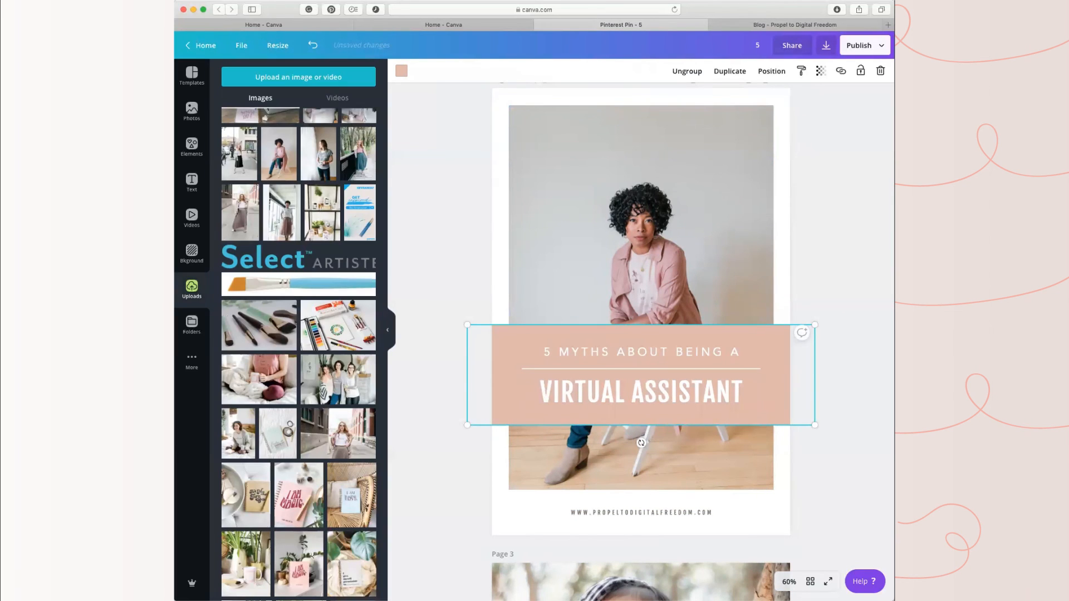
left_click(402, 70)
left_click(259, 352)
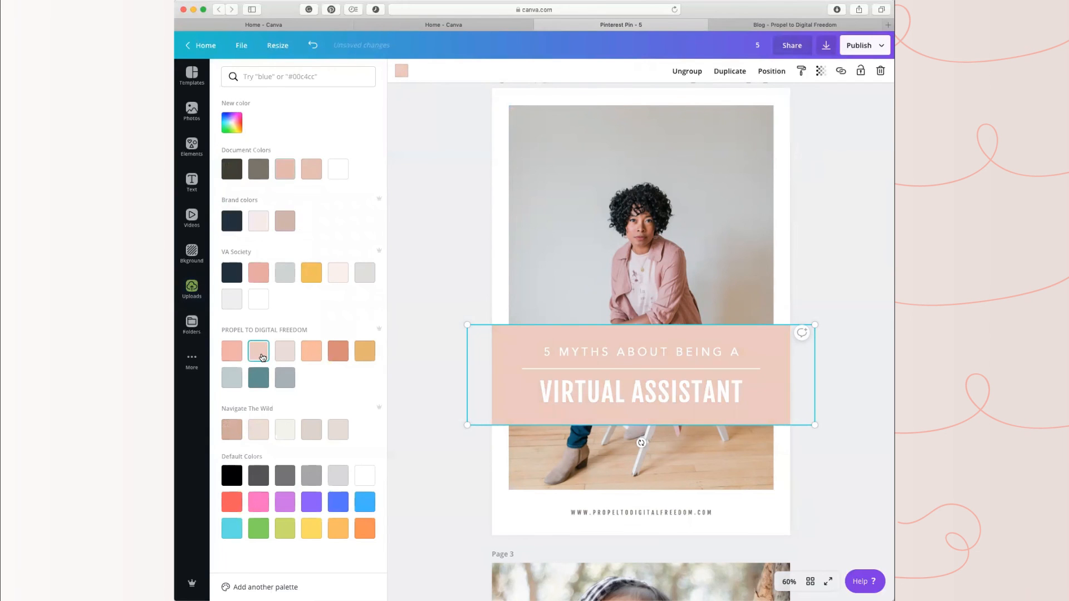
left_click(827, 138)
Step: Replace the child photo on page 3 with the uploaded photo of three women standing together
scroll(787, 392, "down", 4)
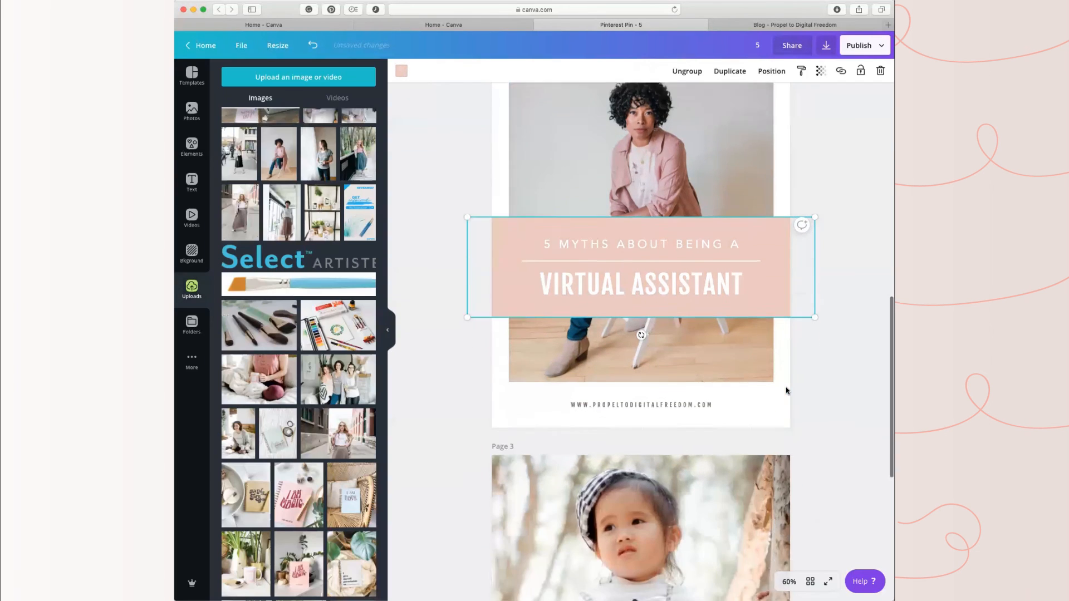
scroll(770, 401, "down", 4)
left_click(674, 228)
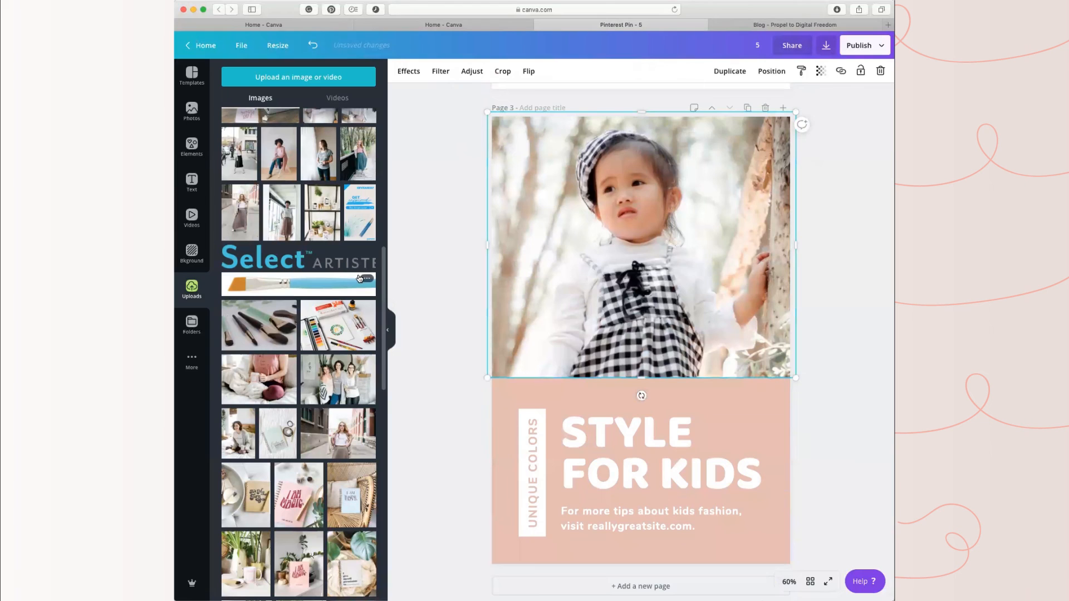
scroll(310, 476, "down", 3)
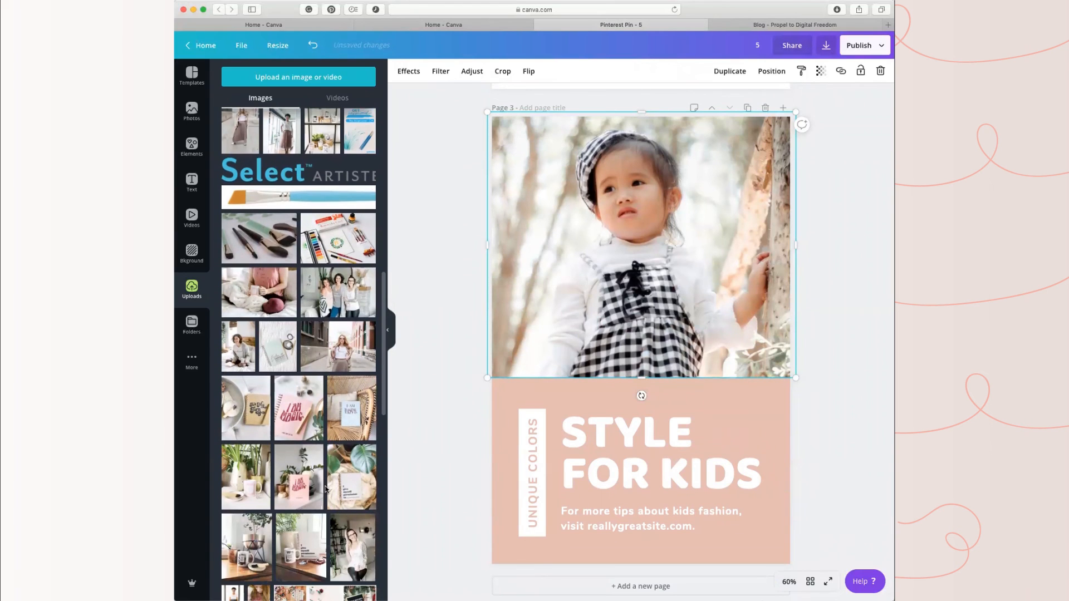
scroll(313, 492, "down", 1)
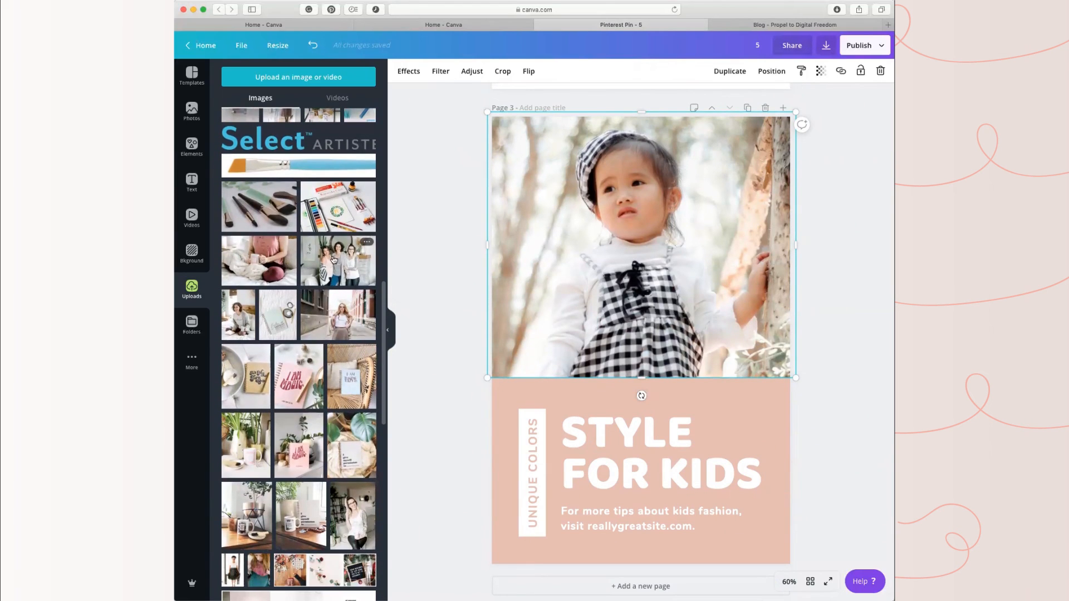
left_click_drag(335, 259, 641, 192)
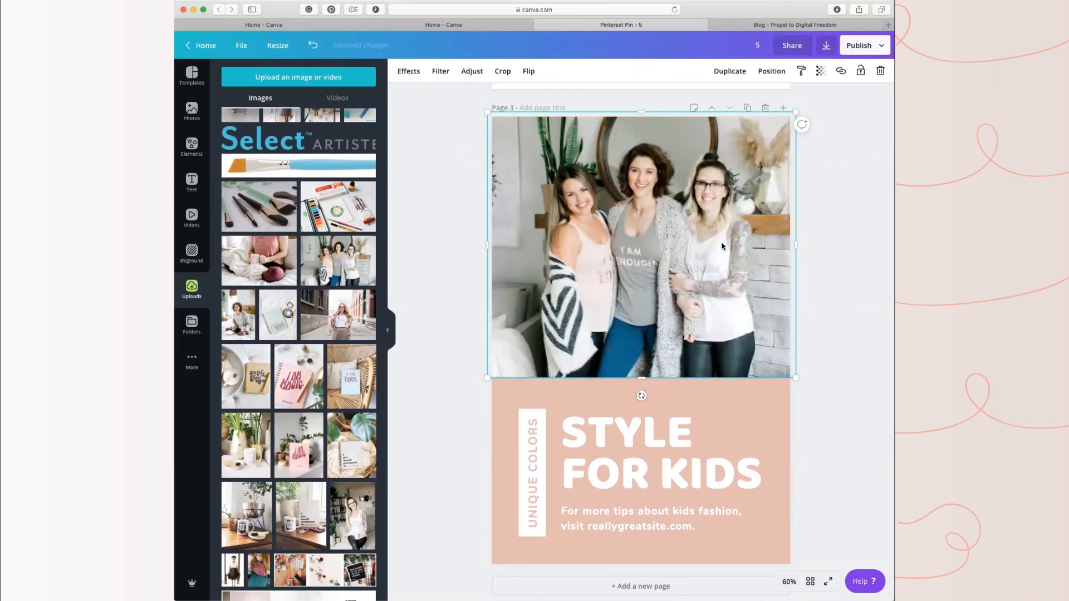
scroll(735, 349, "up", 10)
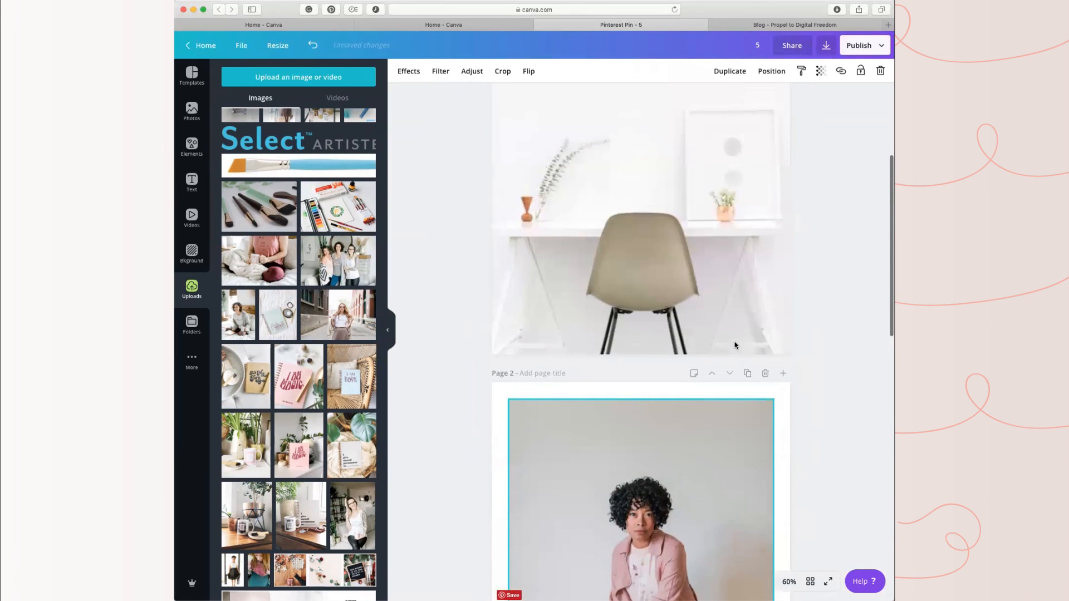
scroll(723, 362, "down", 10)
left_click(532, 448)
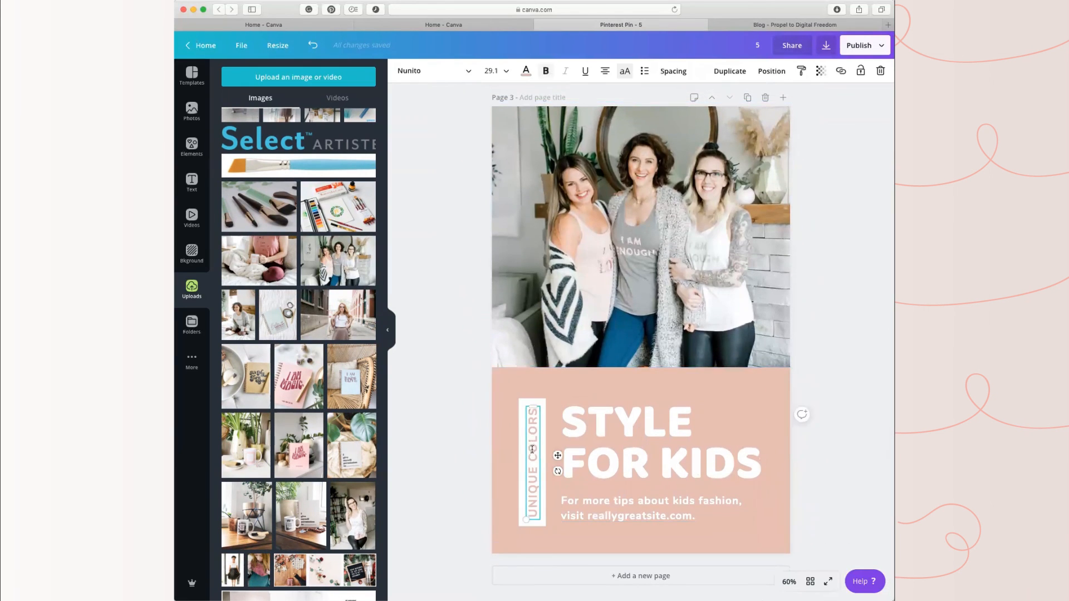
left_click(654, 514)
left_click_drag(700, 515, 563, 499)
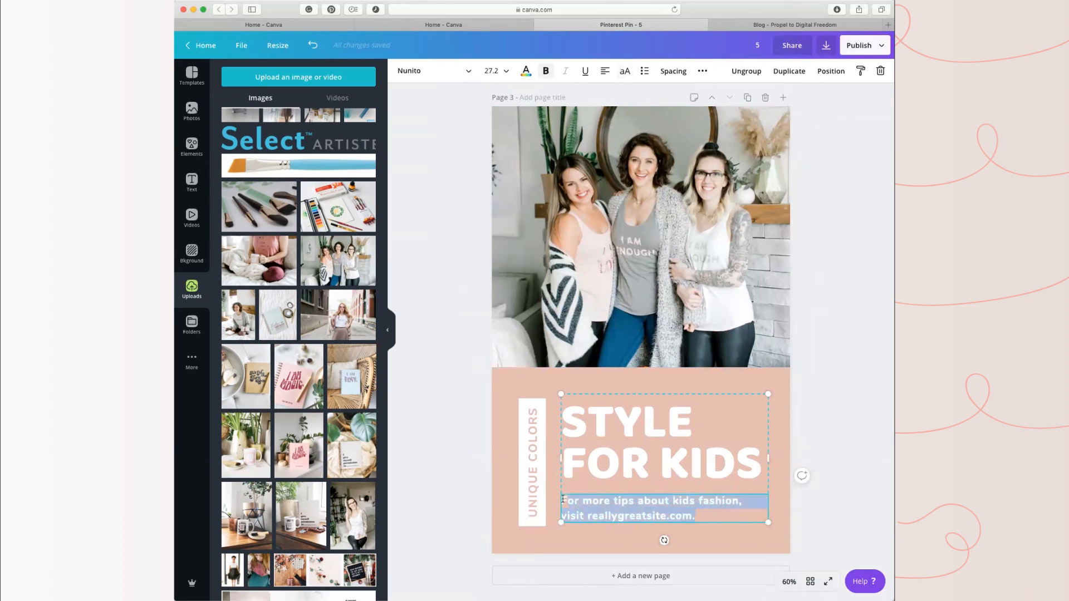
type("www.")
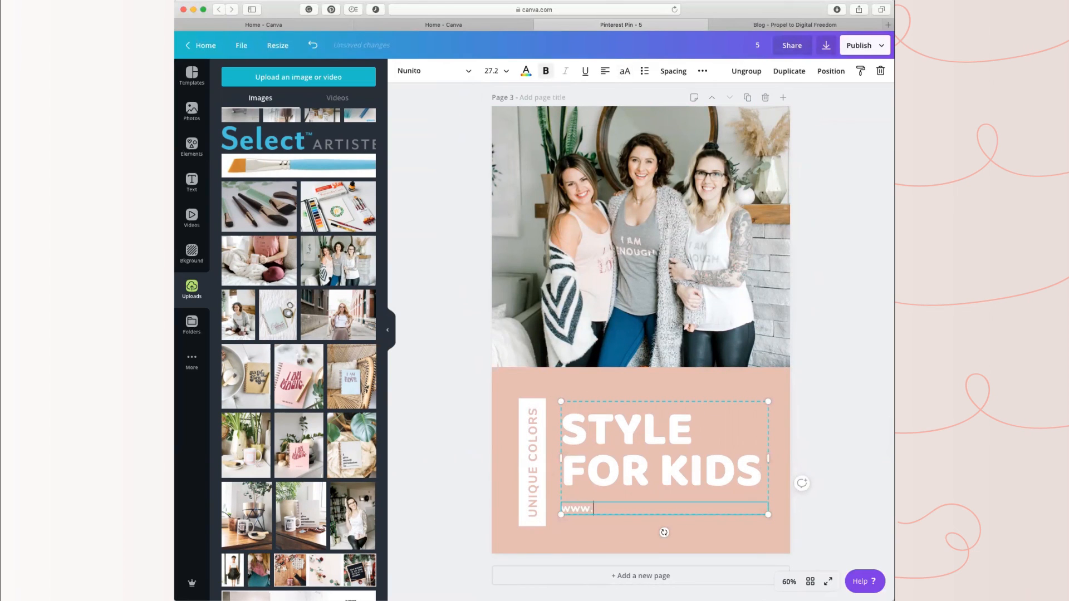
type("propeltodigitalfreedomc")
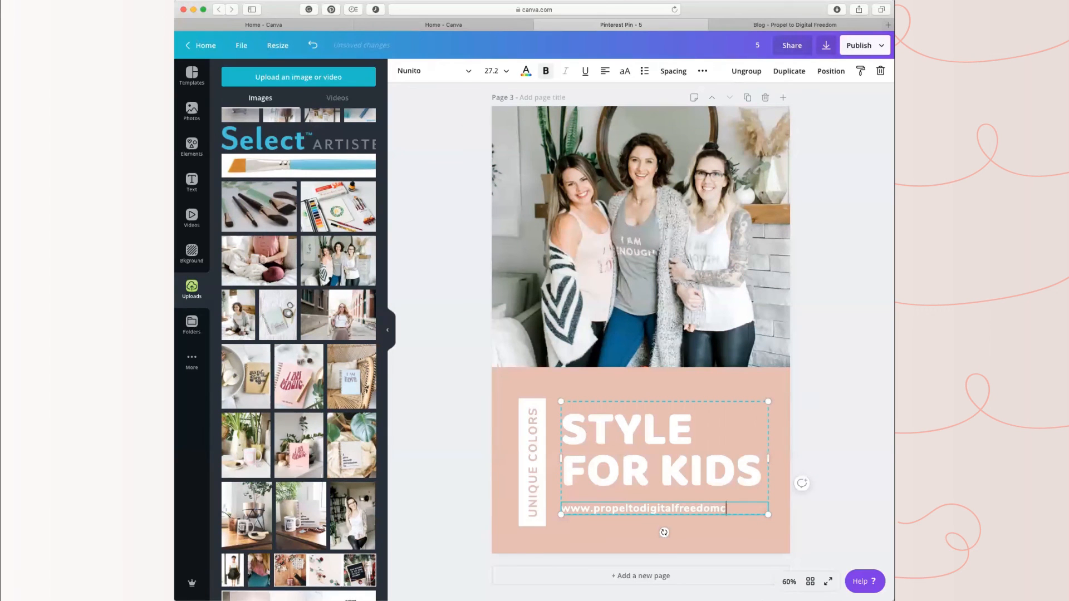
key("BackSpace")
type(".com")
Step: Replace the "STYLE FOR KIDS" headline on page 3 with "VIRTUAL ASSITANT"
left_click(633, 429)
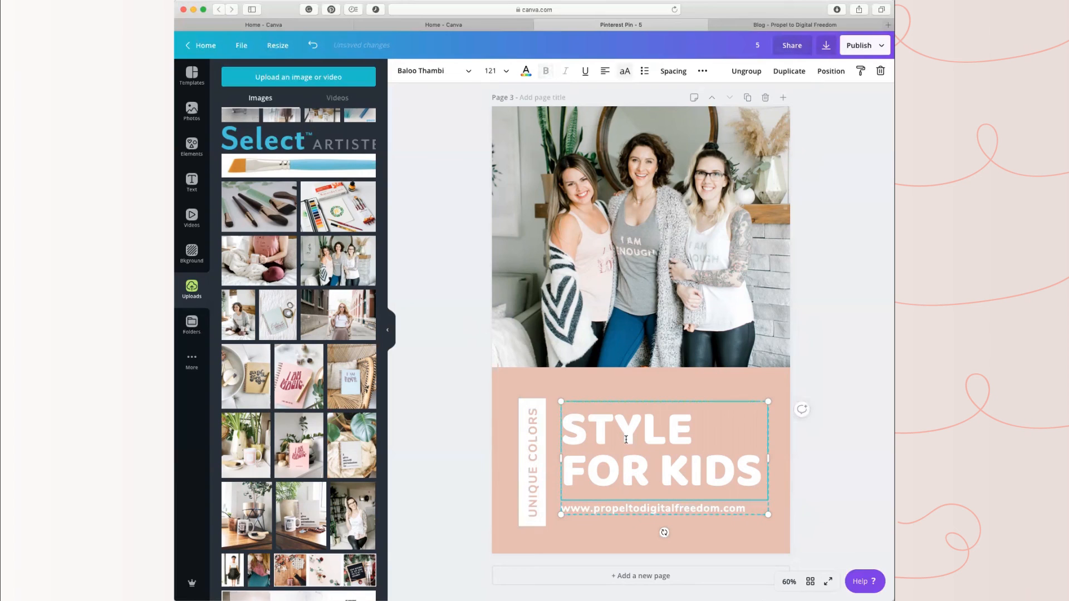
double_click(624, 467)
left_click_drag(760, 474, 562, 421)
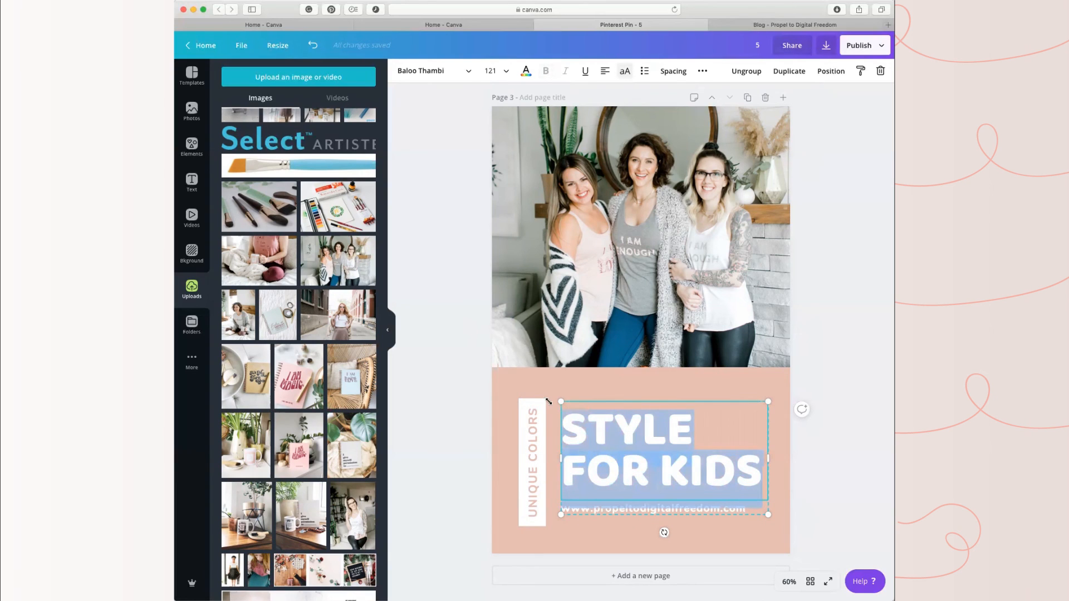
type("VIRTUAL ASSI")
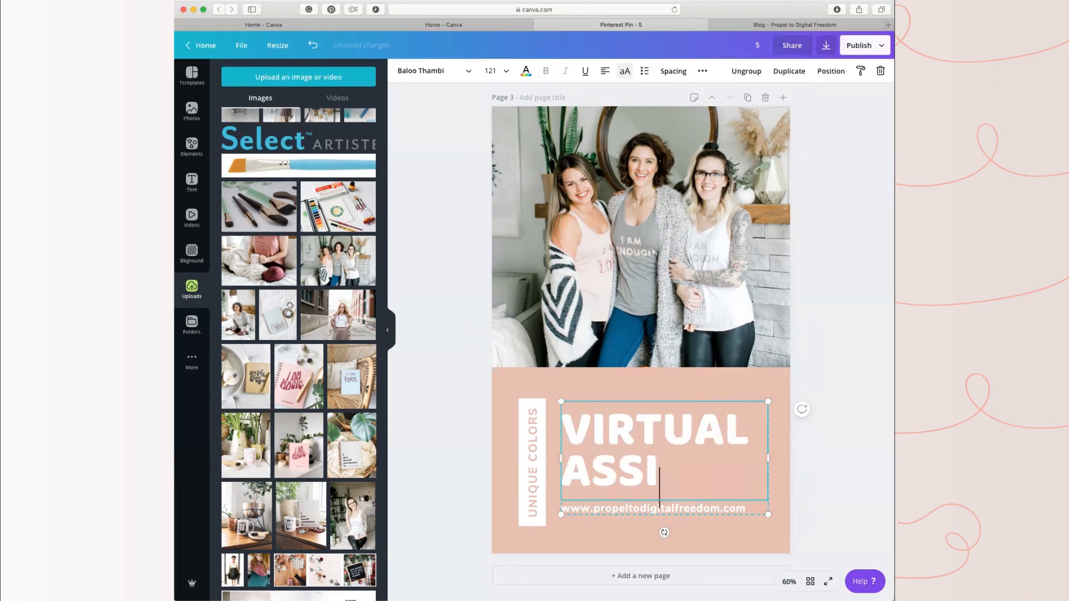
type("TANT")
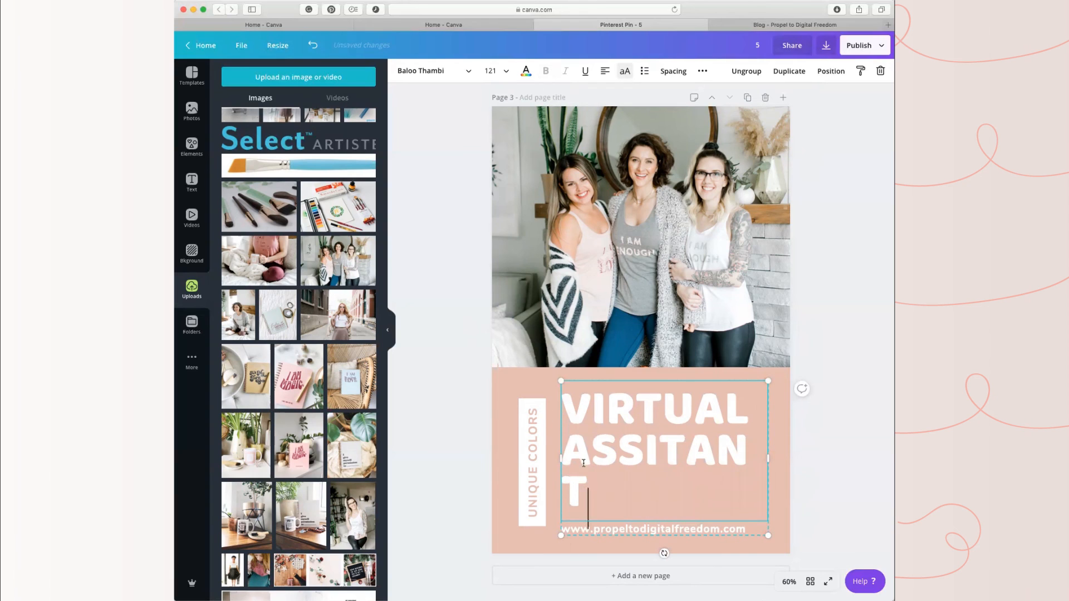
Step: Change the font of the page 3 headline to the brand font FjallaOne
left_click_drag(588, 498, 564, 397)
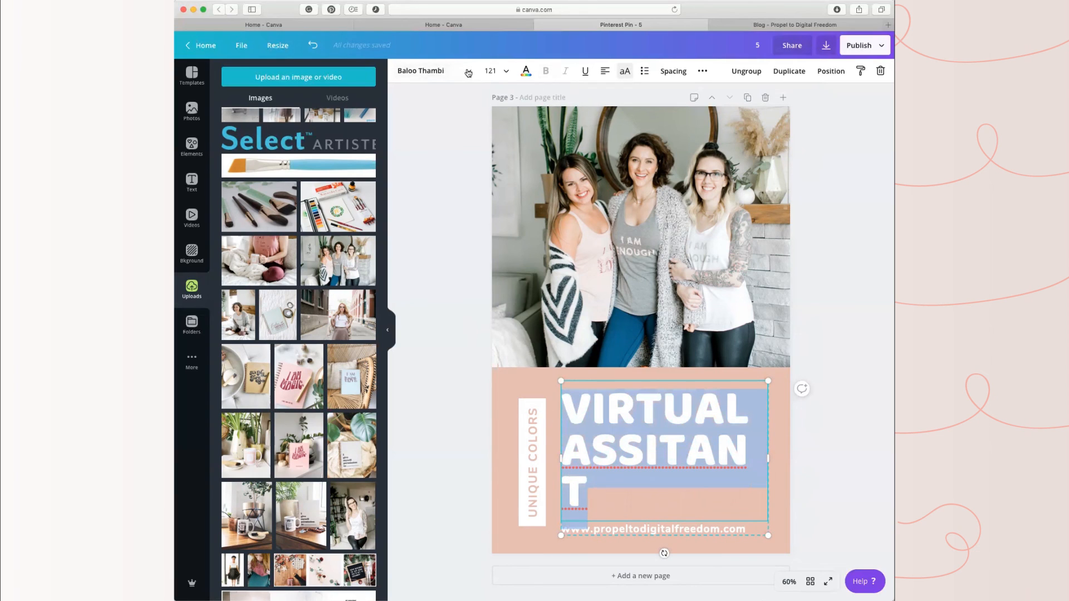
left_click(468, 73)
left_click(244, 212)
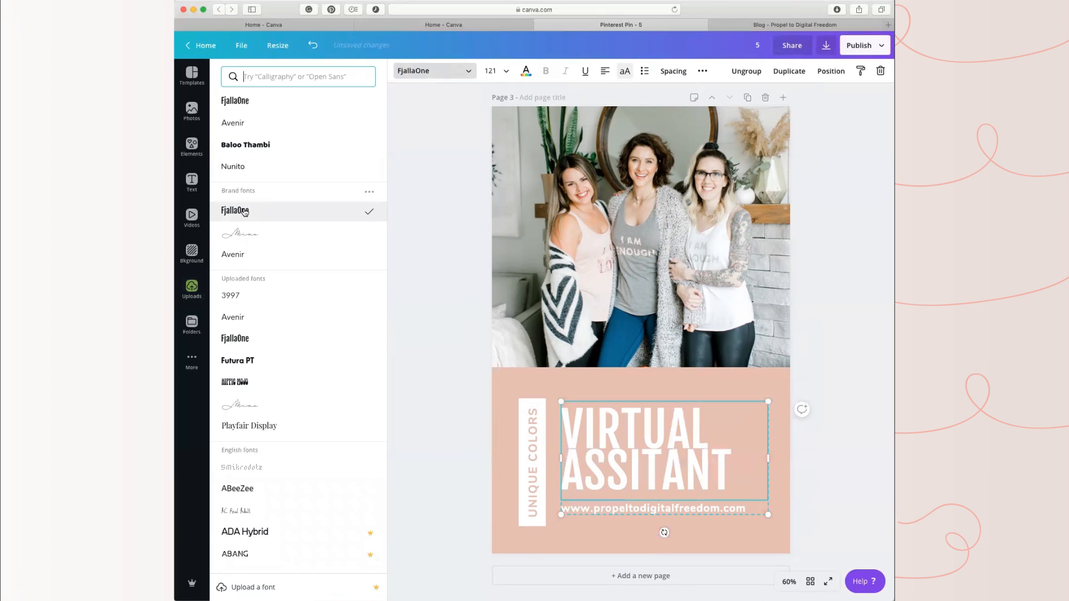
Step: Set the page 3 headline's letter spacing to 60 and increase its line height
left_click(673, 71)
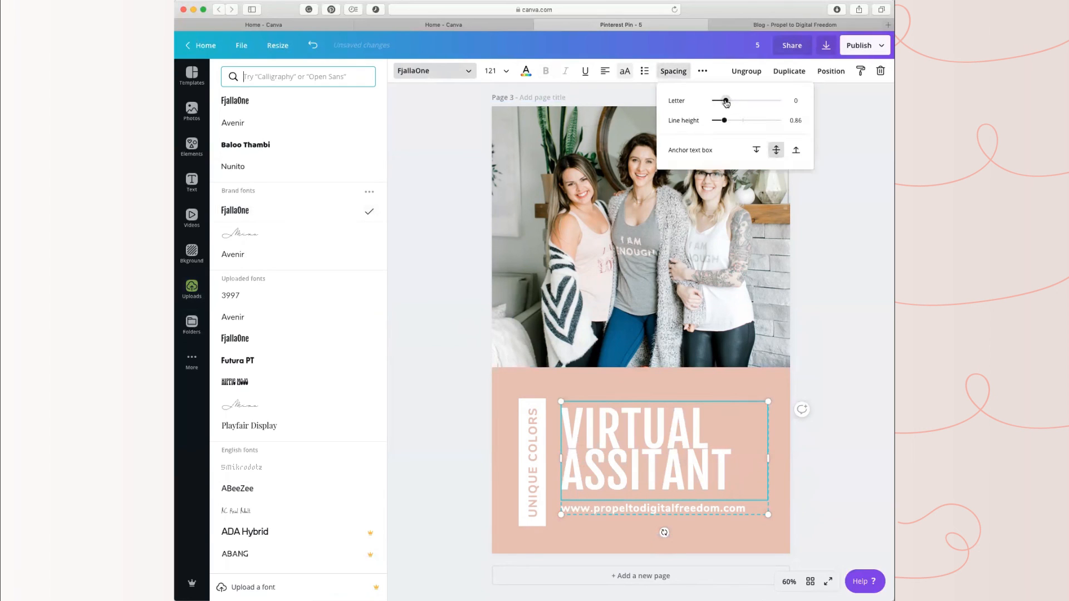
left_click_drag(726, 101, 734, 122)
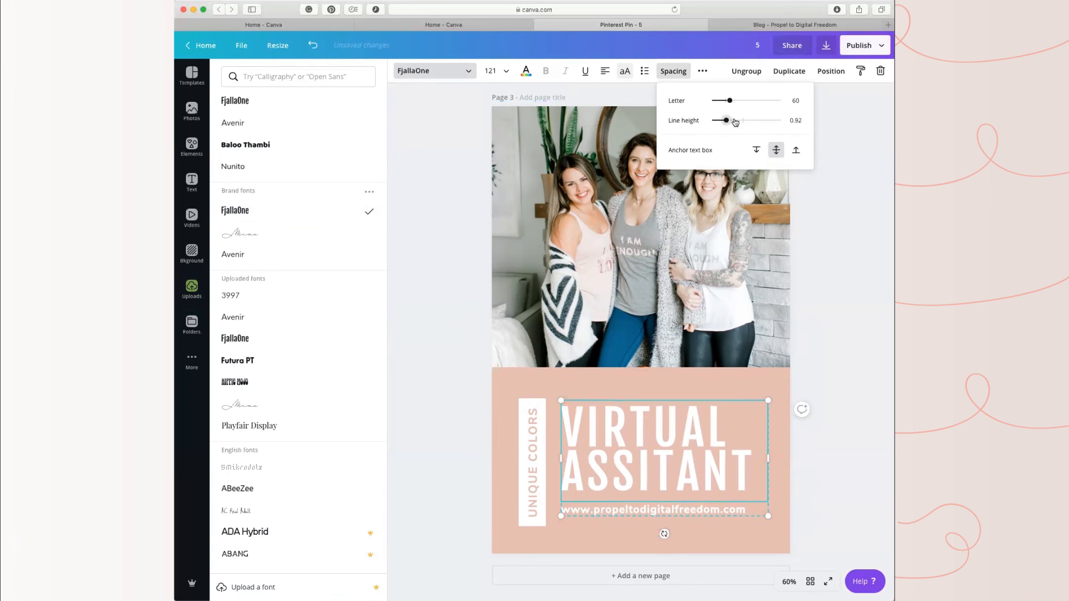
left_click(850, 457)
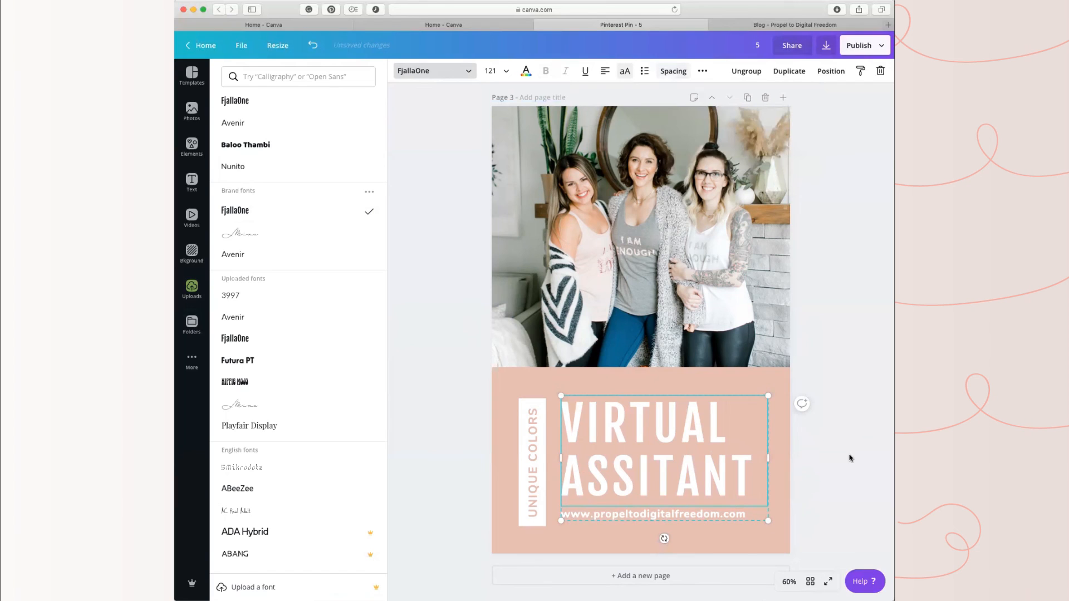
Step: Correct the spelling of the second word in the page 3 headline to "ASSISTANT"
left_click(528, 482)
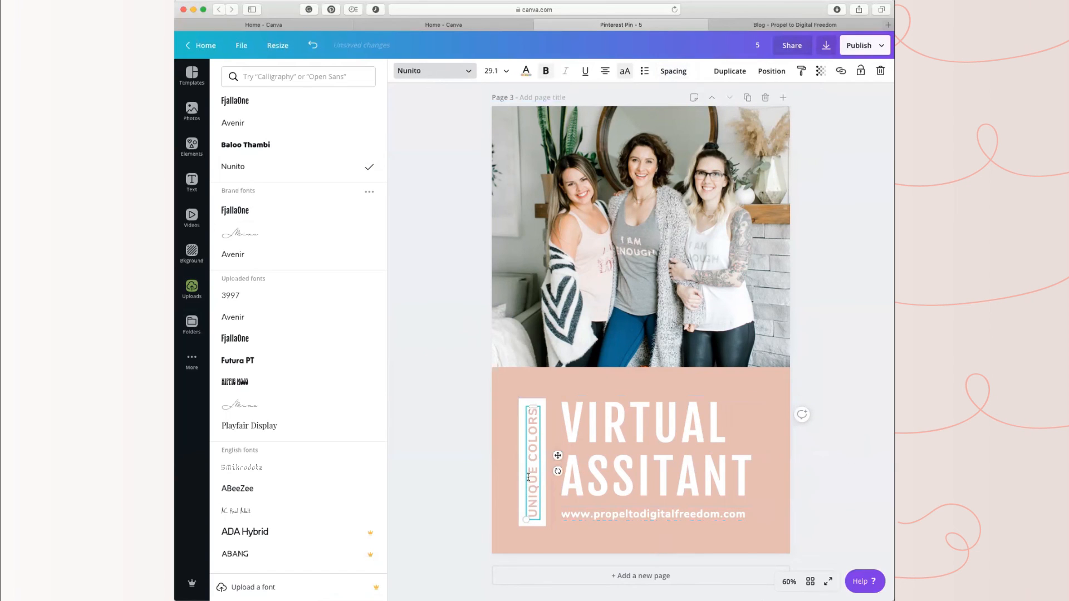
left_click(654, 466)
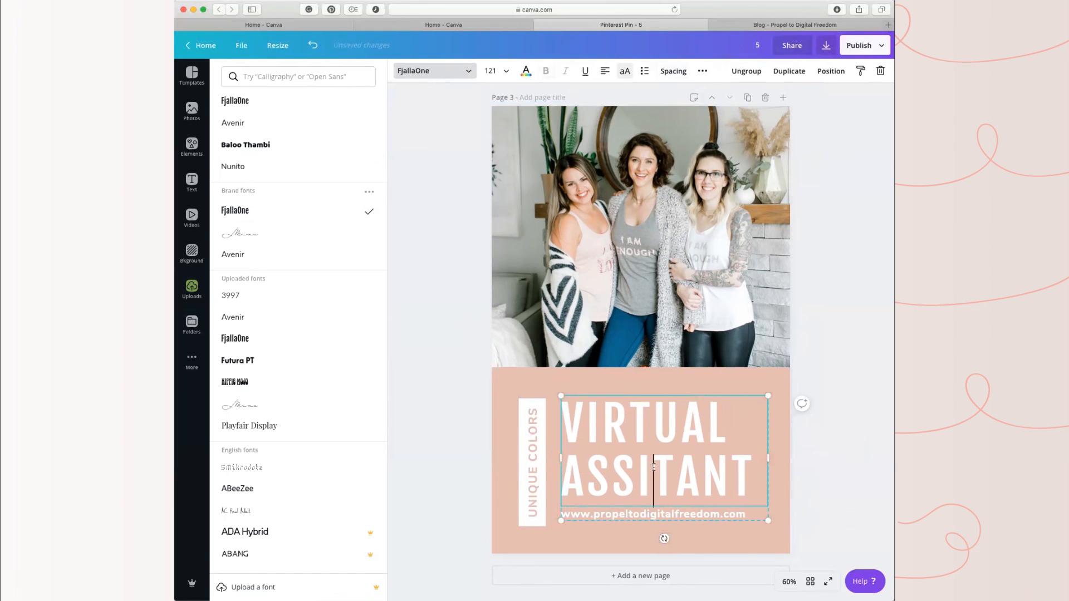
type("S")
Step: Set the page 3 headline's font size to 115 and widen its text box so "ASSISTANT" fits on one line
left_click_drag(570, 506, 555, 387)
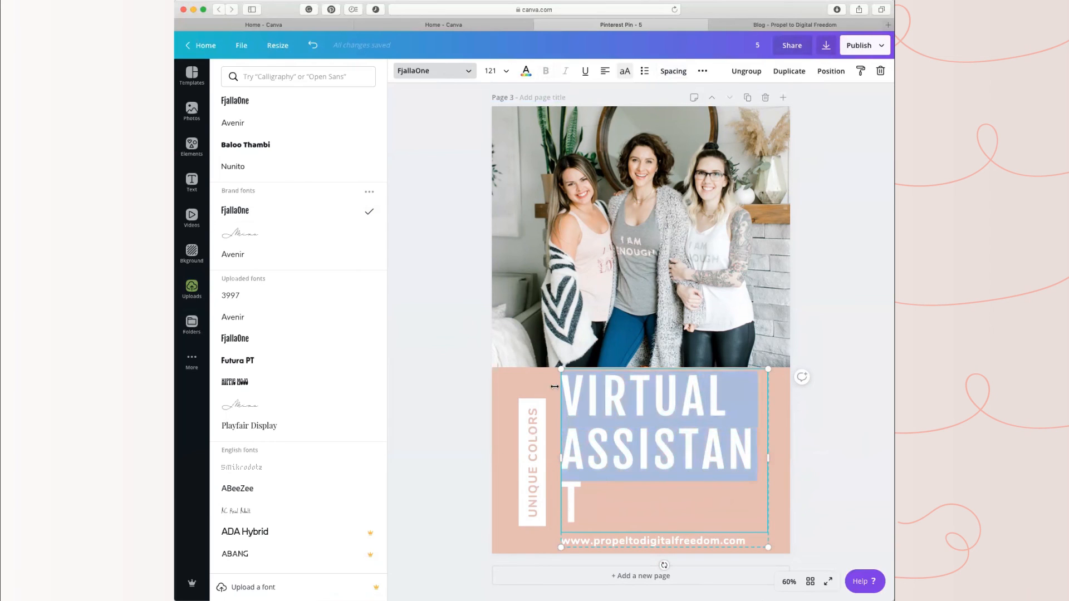
left_click(496, 71)
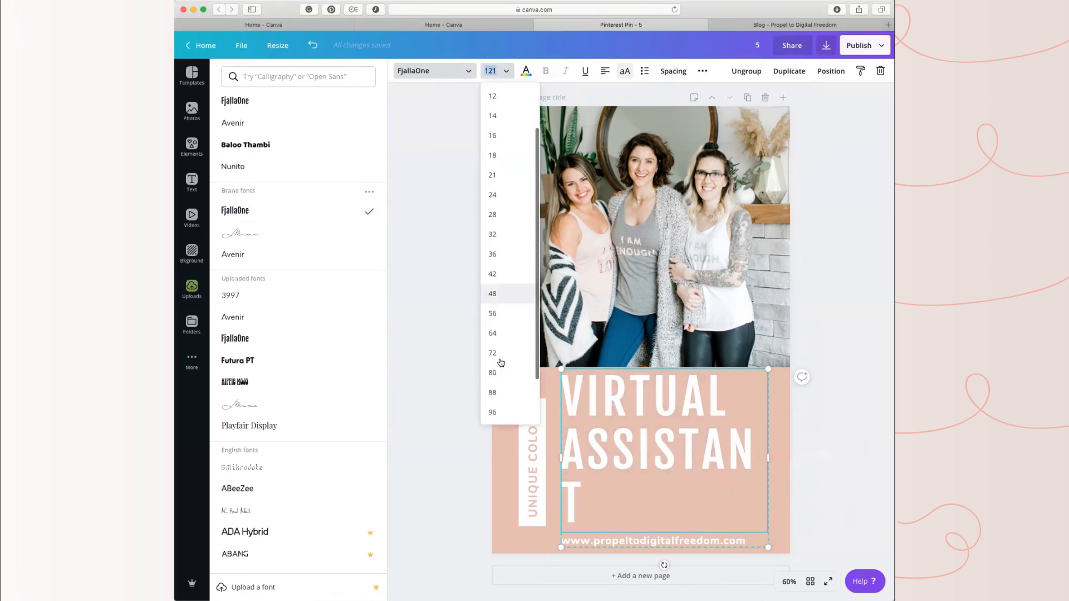
scroll(500, 365, "down", 2)
left_click(500, 390)
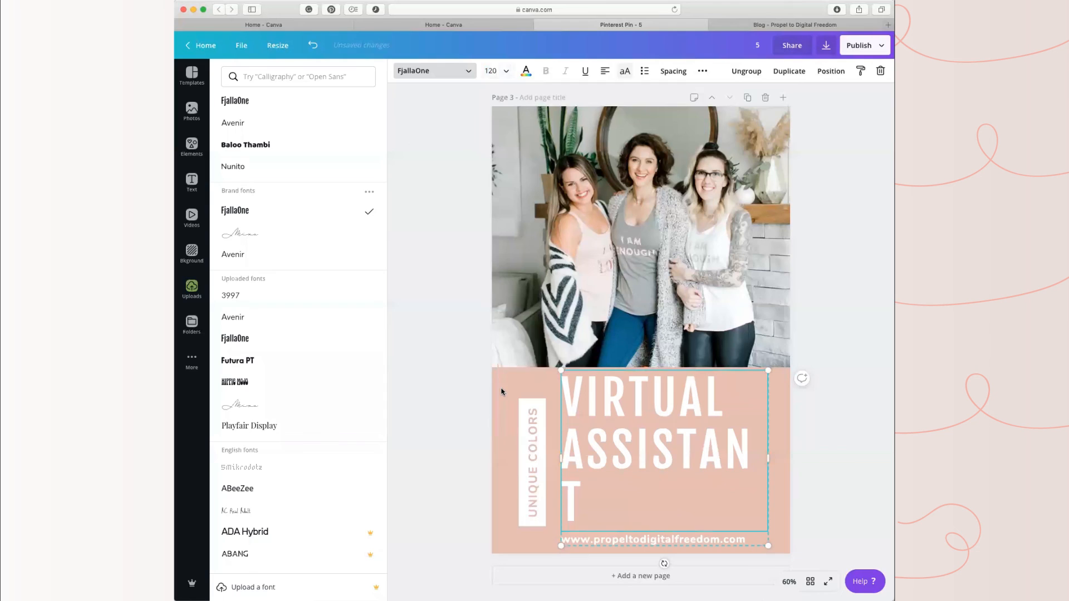
left_click(500, 73)
type("11")
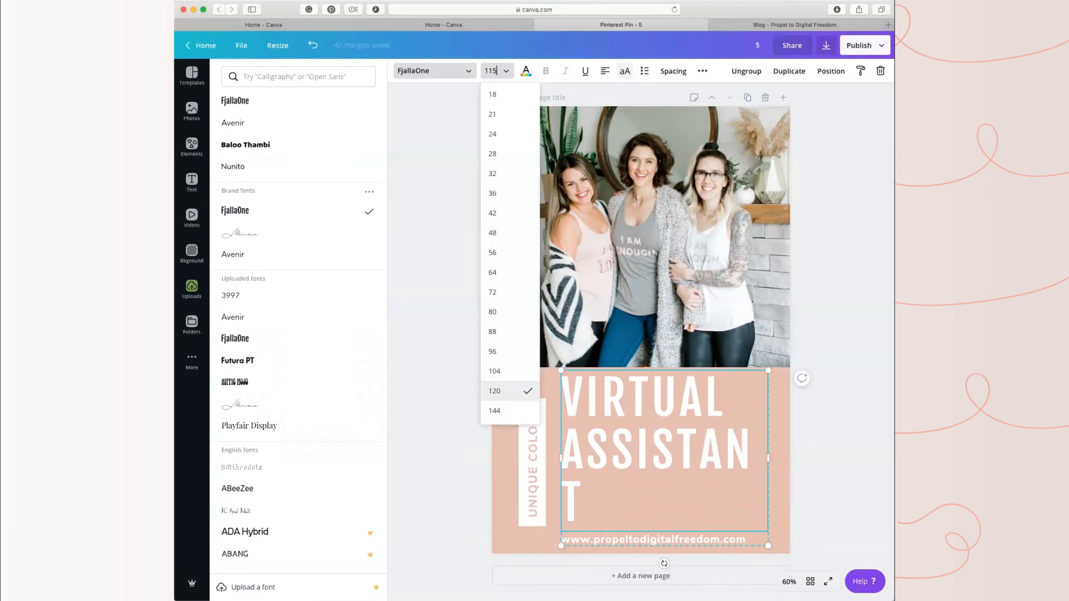
type("5")
key("Return")
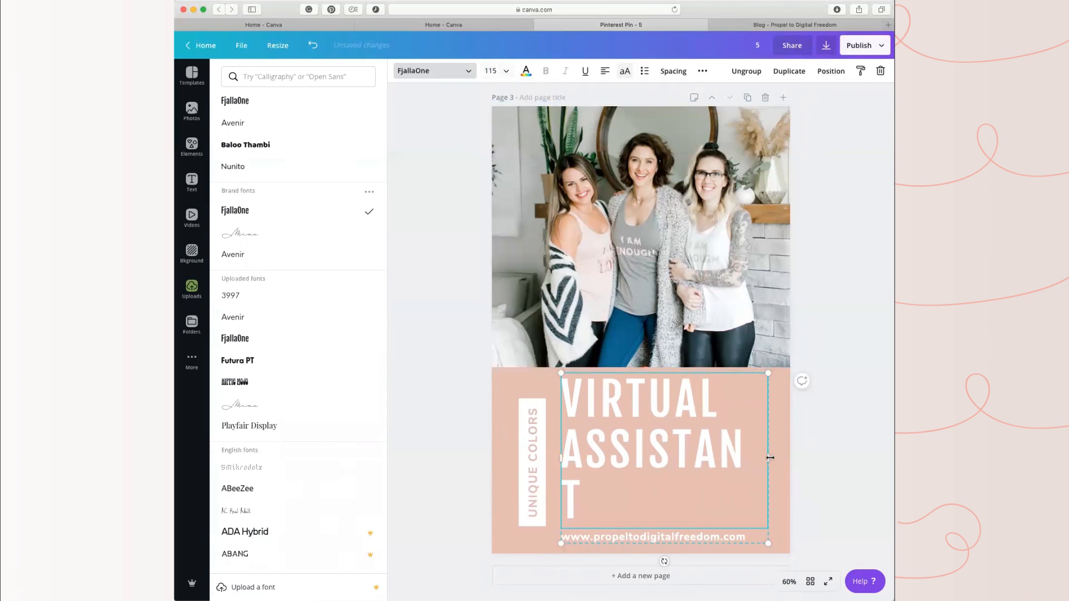
left_click_drag(775, 455, 778, 454)
left_click(850, 438)
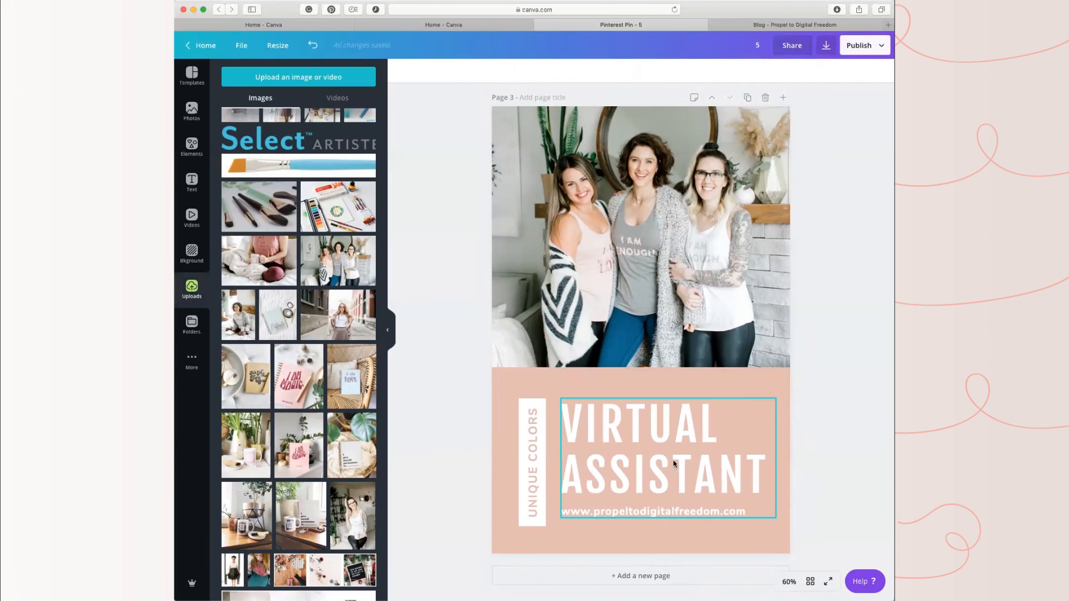
Step: Replace the vertical "UNIQUE COLORS" text beside the page 3 headline with "SO YOU WANT TO BE A"
left_click(526, 448)
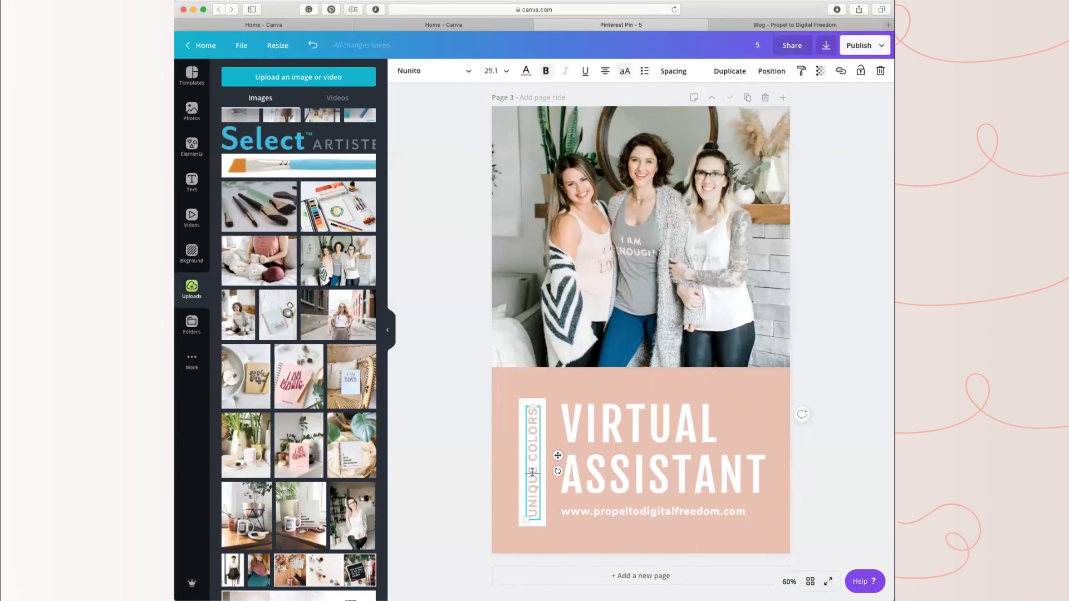
left_click_drag(534, 410, 534, 521)
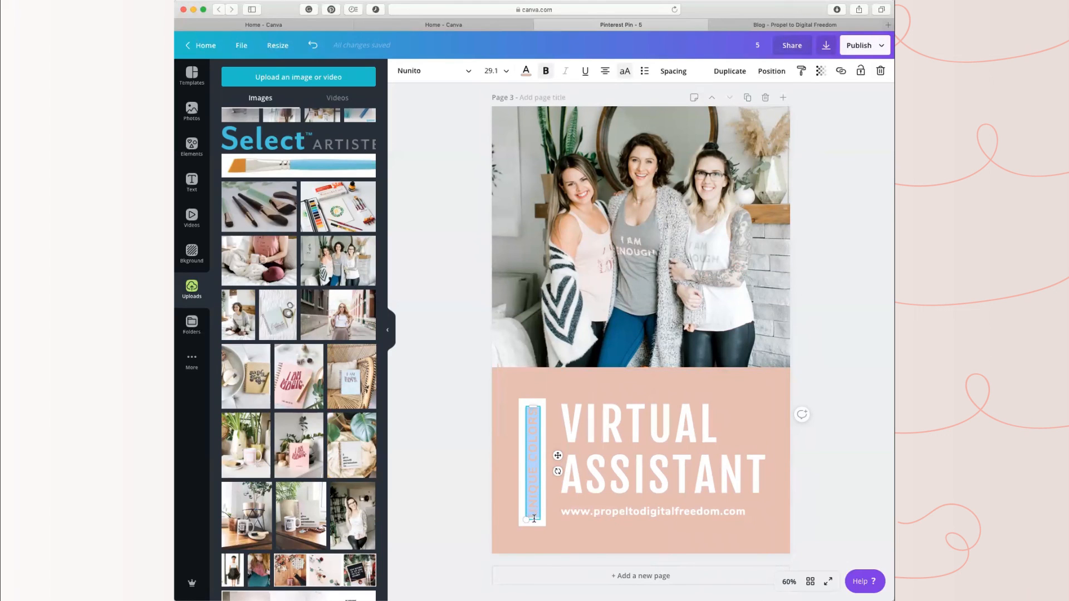
type("5")
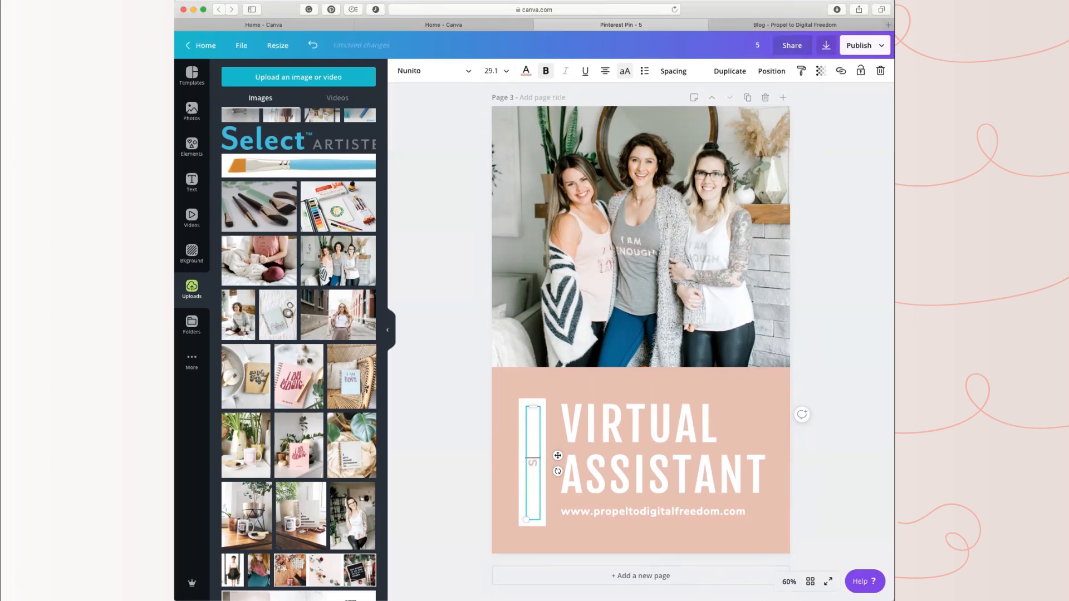
type("O YOU WANT TO BE A")
key("BackSpace")
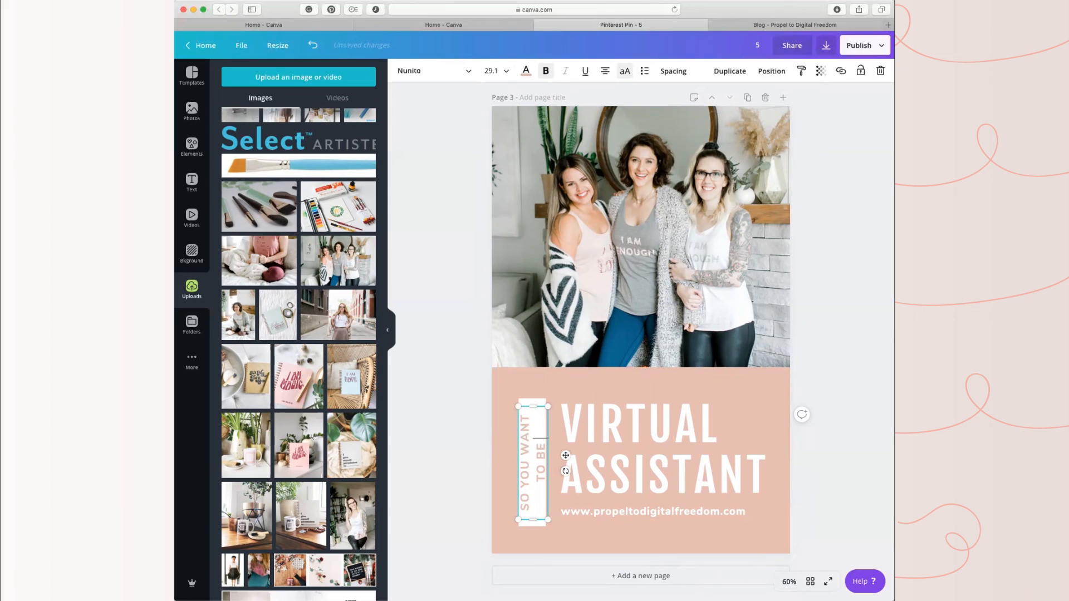
type("A")
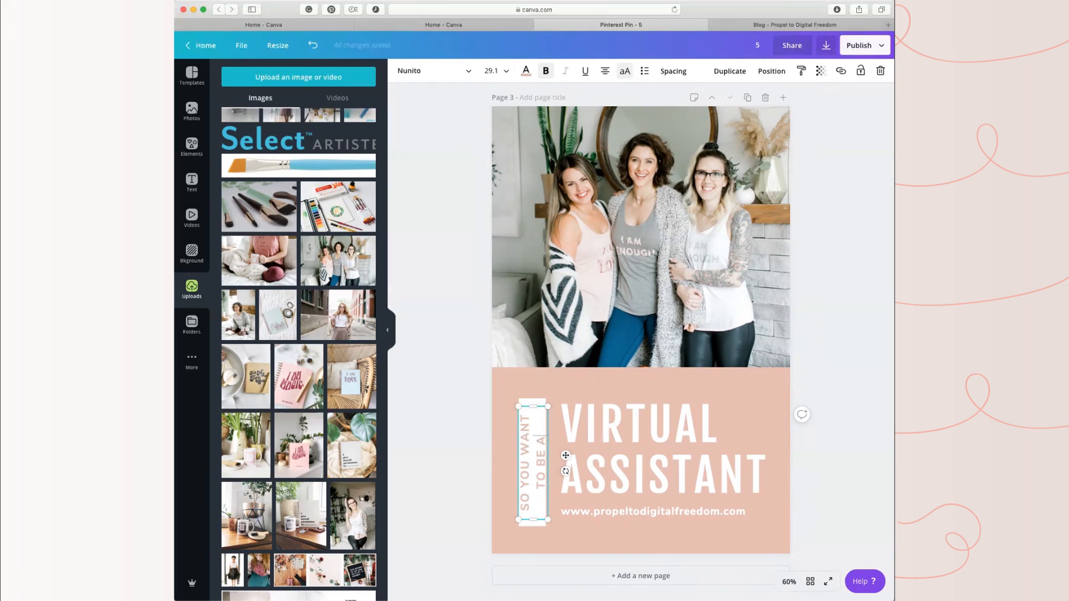
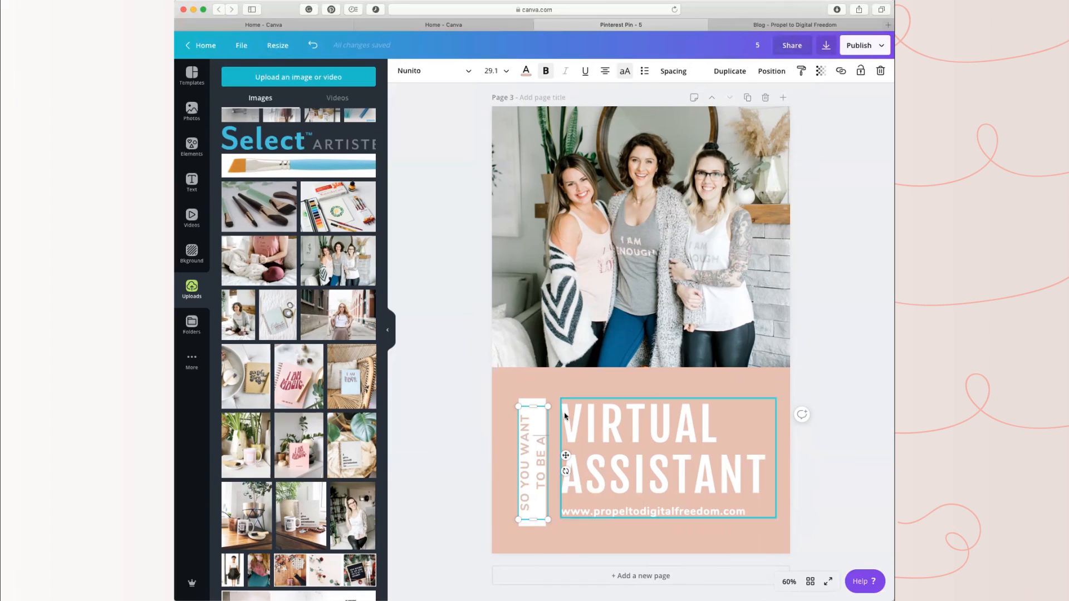
Step: Add a question mark after "ASSISTANT" in the page 3 headline
left_click_drag(537, 510, 533, 445)
left_click(762, 468)
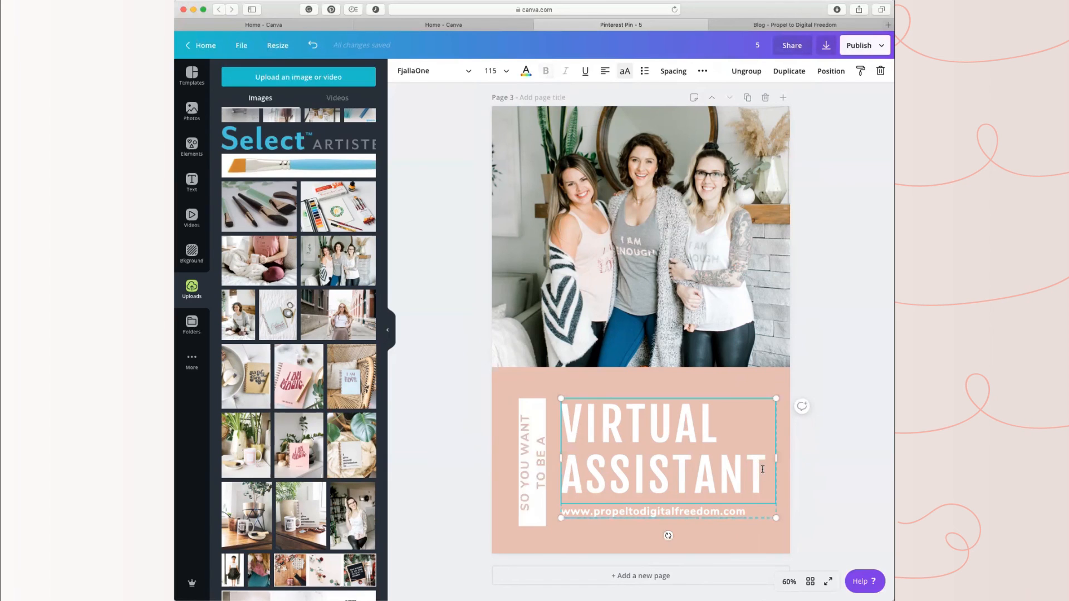
left_click(760, 466)
type("?")
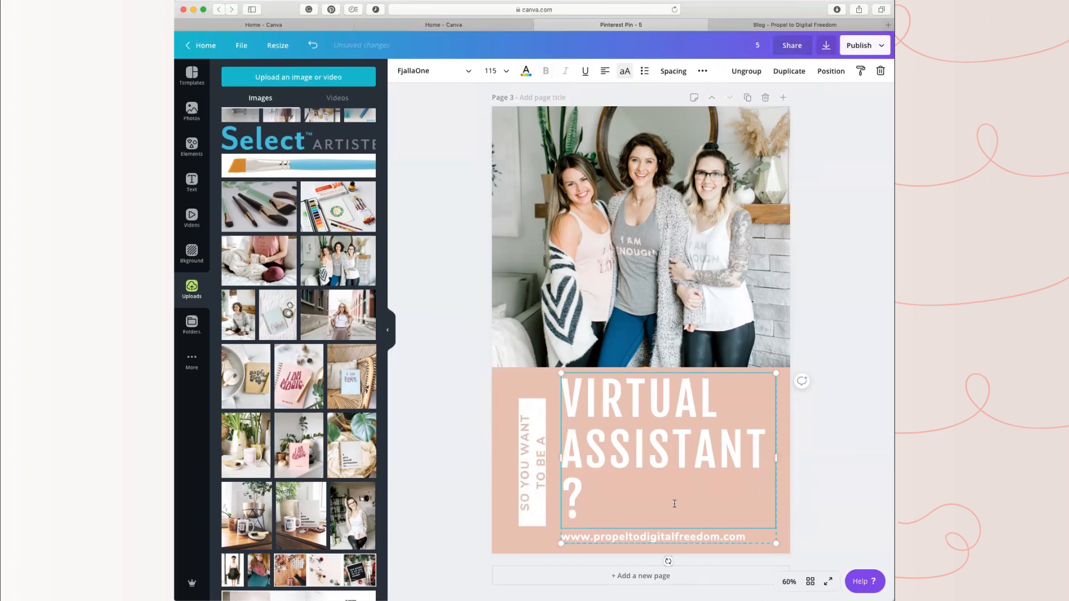
Step: Try a font size of 110 for the whole page 3 headline
key("super+a")
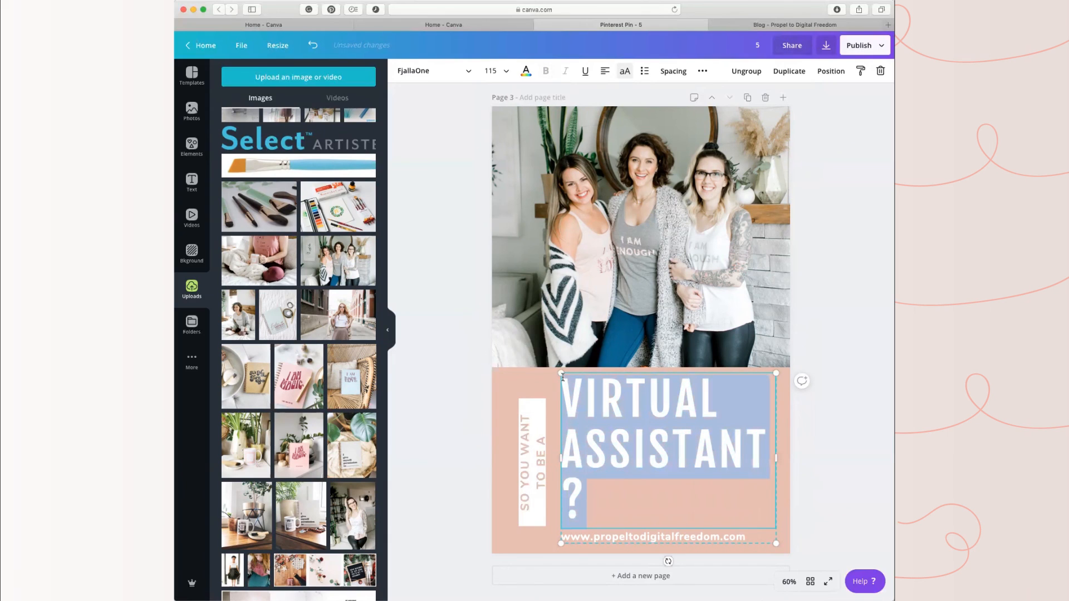
left_click(493, 70)
type("11")
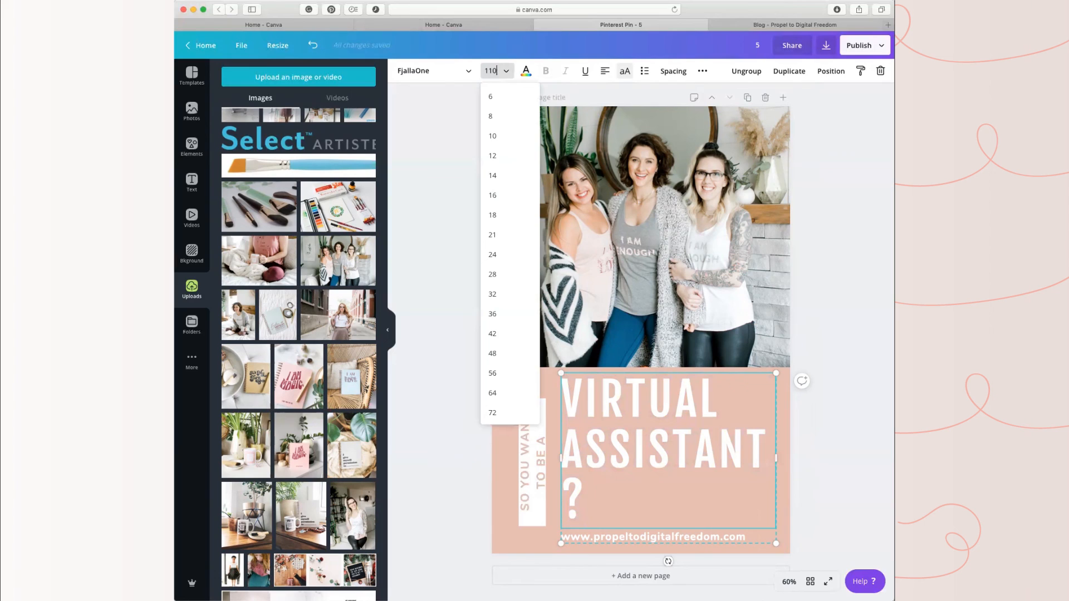
type("0")
key("Return")
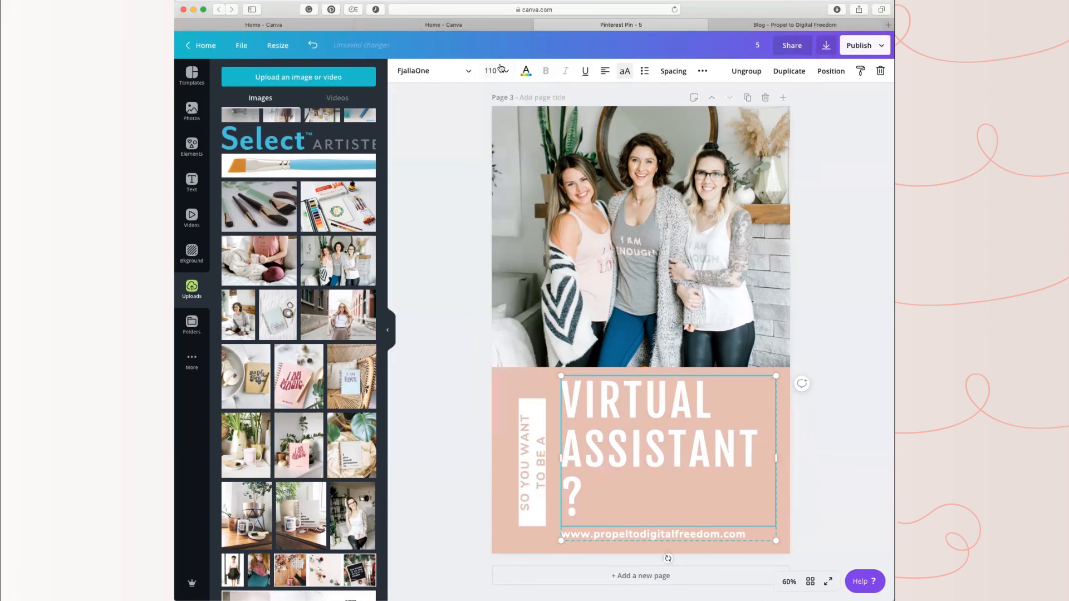
Step: Set the page 3 headline's font size to 100 so the question mark fits beside "ASSISTANT"
left_click_drag(583, 491, 557, 361)
left_click(579, 492)
left_click_drag(579, 492, 567, 393)
left_click(491, 71)
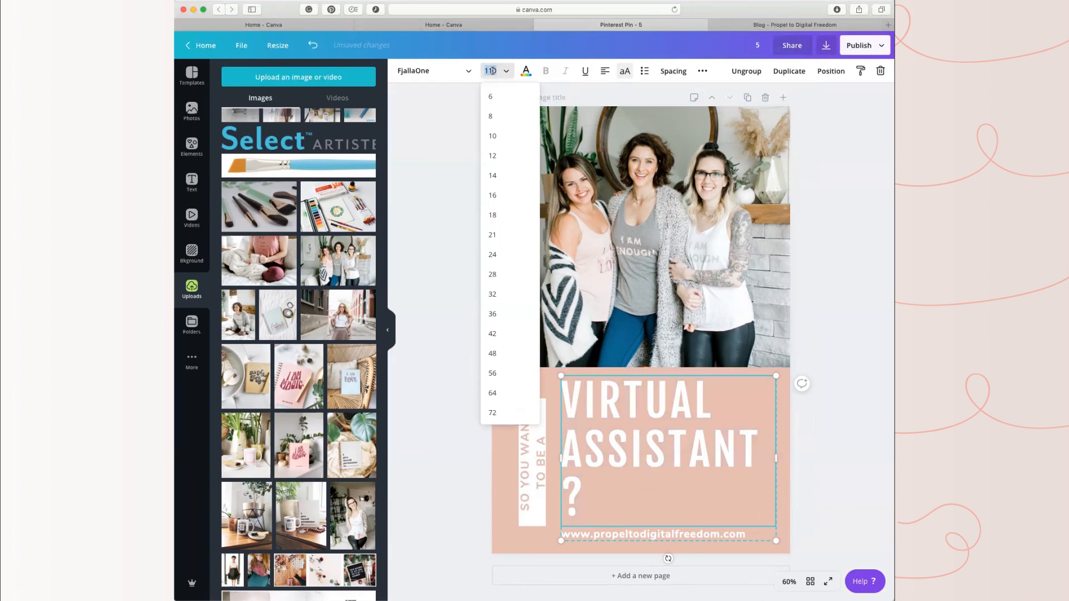
type("100")
key("Return")
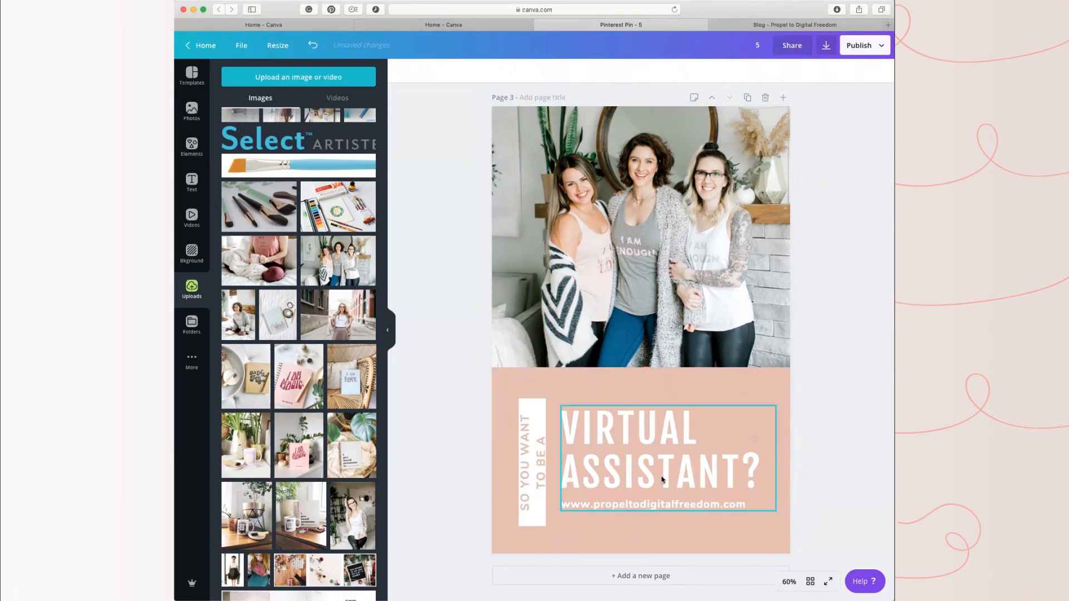
Step: Set the vertical "SO YOU WANT TO BE A" text to font size 21 so it fits on one line
left_click(531, 488)
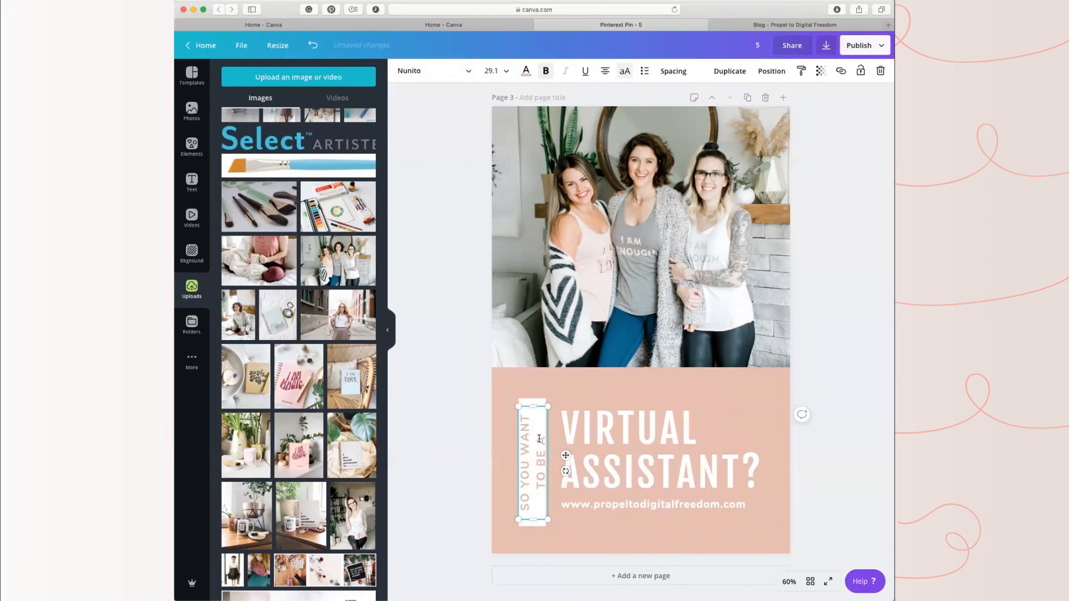
left_click_drag(539, 438, 537, 513)
left_click(517, 484)
left_click(525, 488)
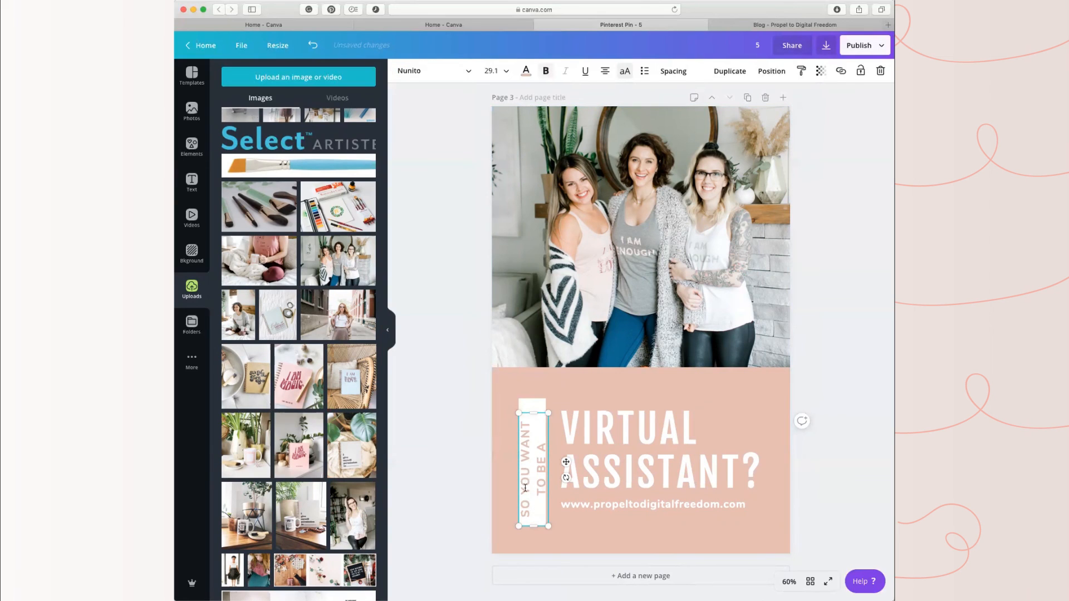
triple_click(525, 488)
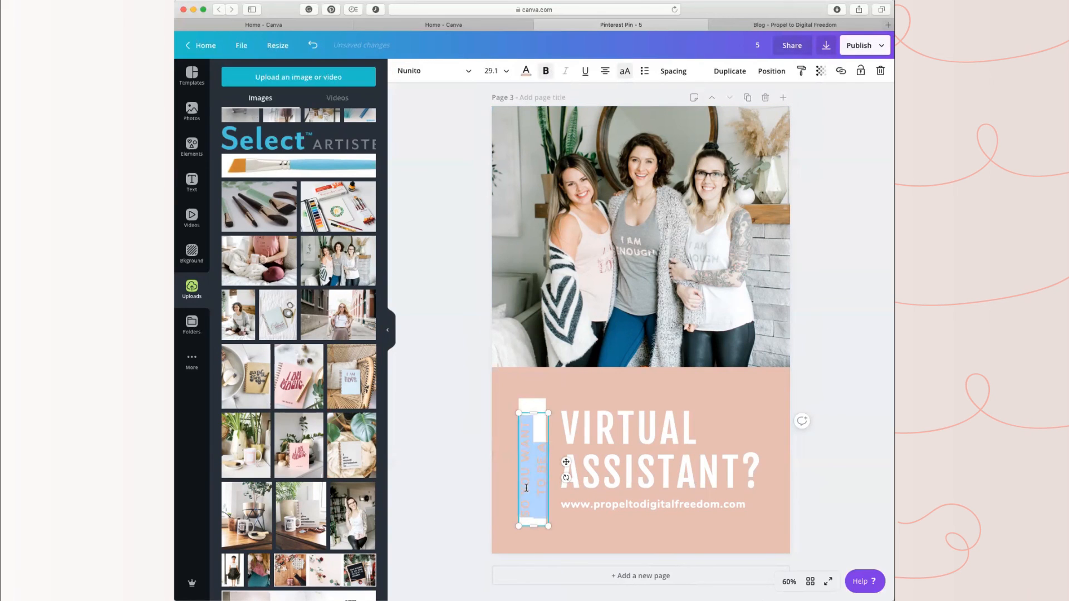
left_click(504, 69)
left_click(498, 234)
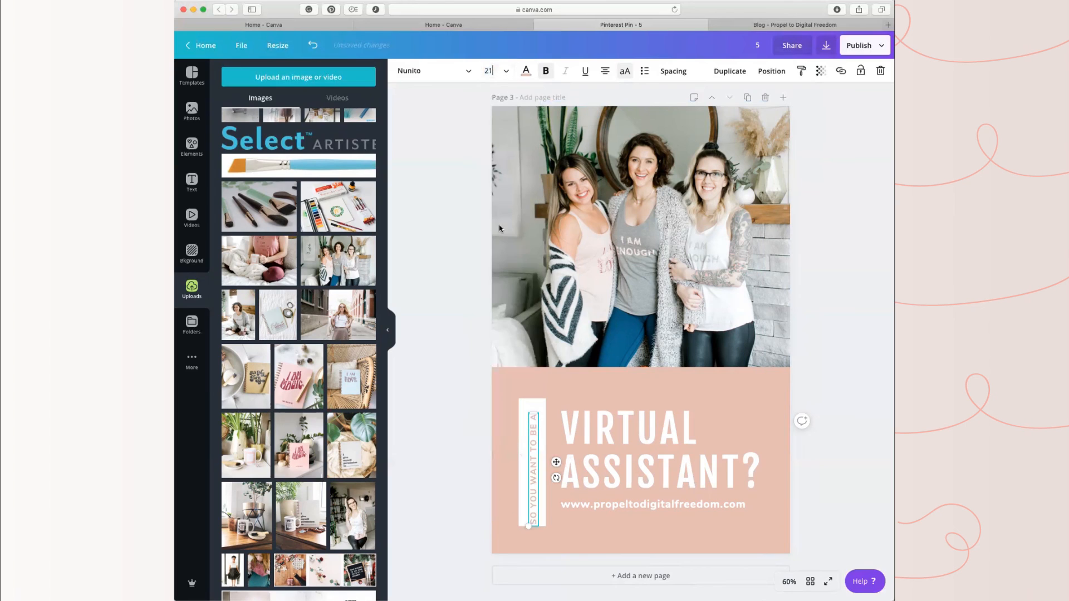
Step: Color the vertical "SO YOU WANT TO BE A" text dark navy from the VA Society palette
left_click(525, 71)
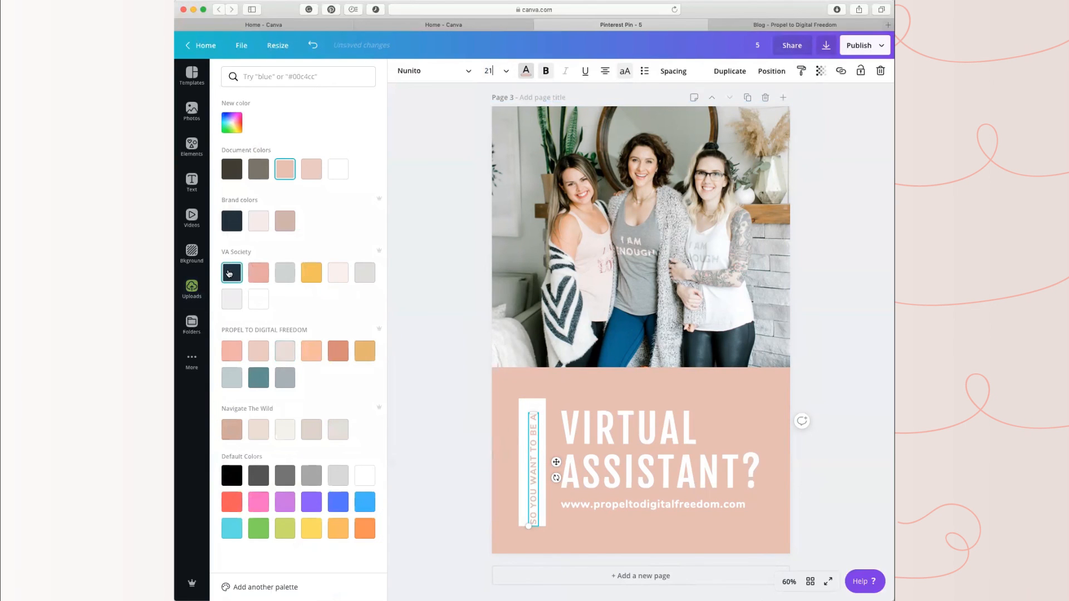
left_click(232, 278)
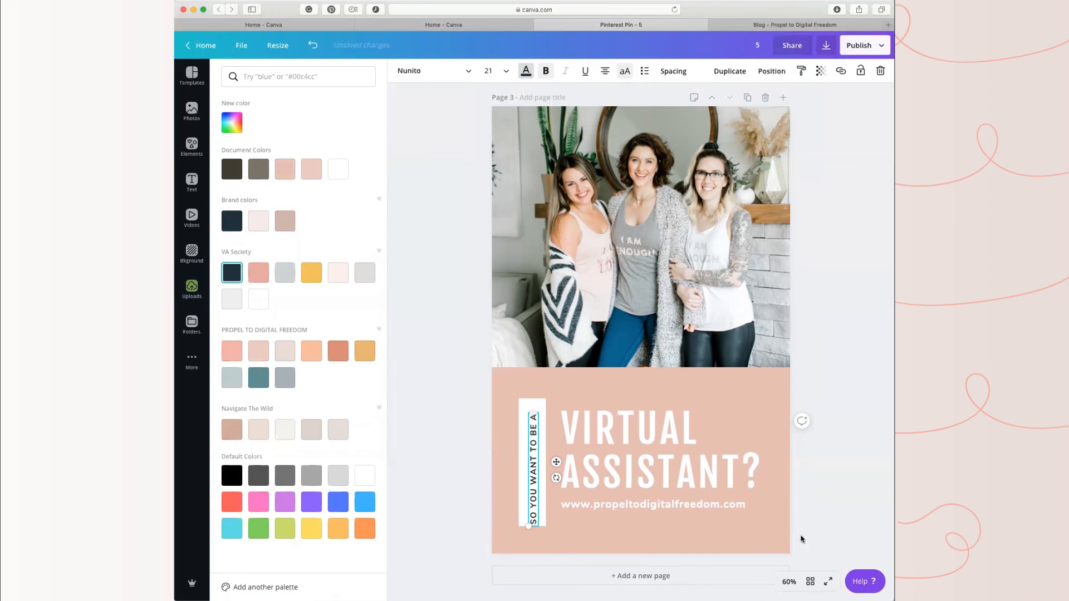
left_click(864, 323)
Step: Move the vertical "SO YOU WANT TO BE A" text up so it is centered in the white strip
left_click(499, 389)
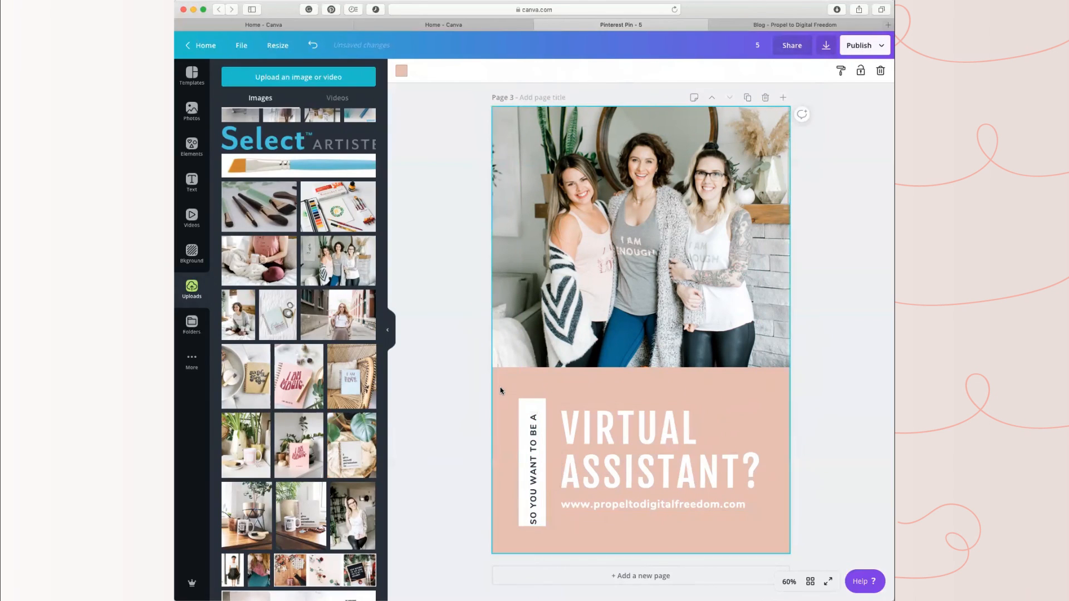
left_click_drag(532, 454, 531, 446)
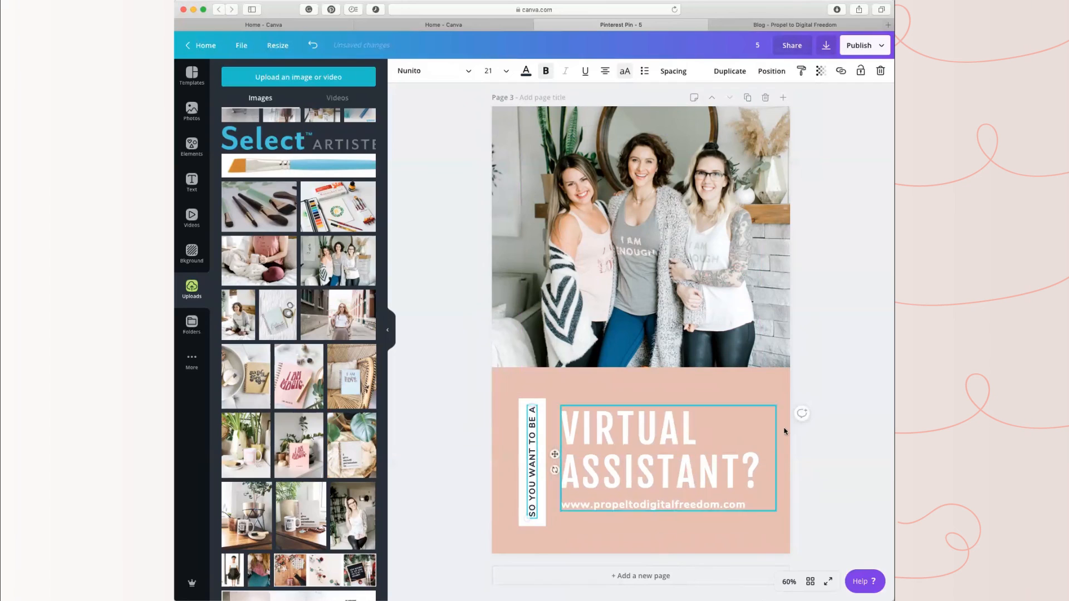
left_click(845, 349)
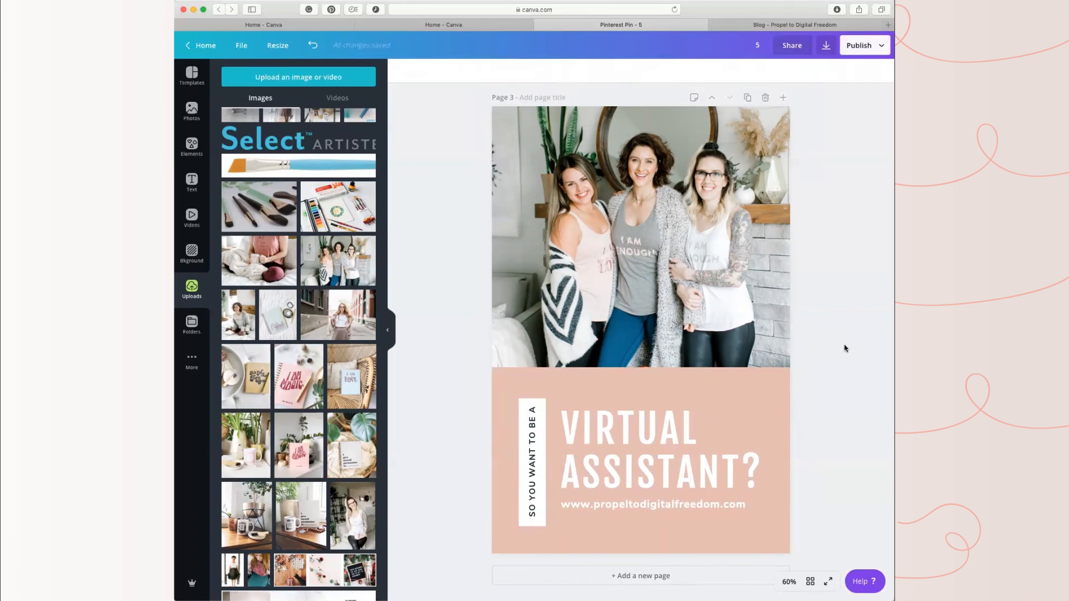
Step: Change the page 3 background to the dark teal from the PROPEL TO DIGITAL FREEDOM palette
left_click(762, 403)
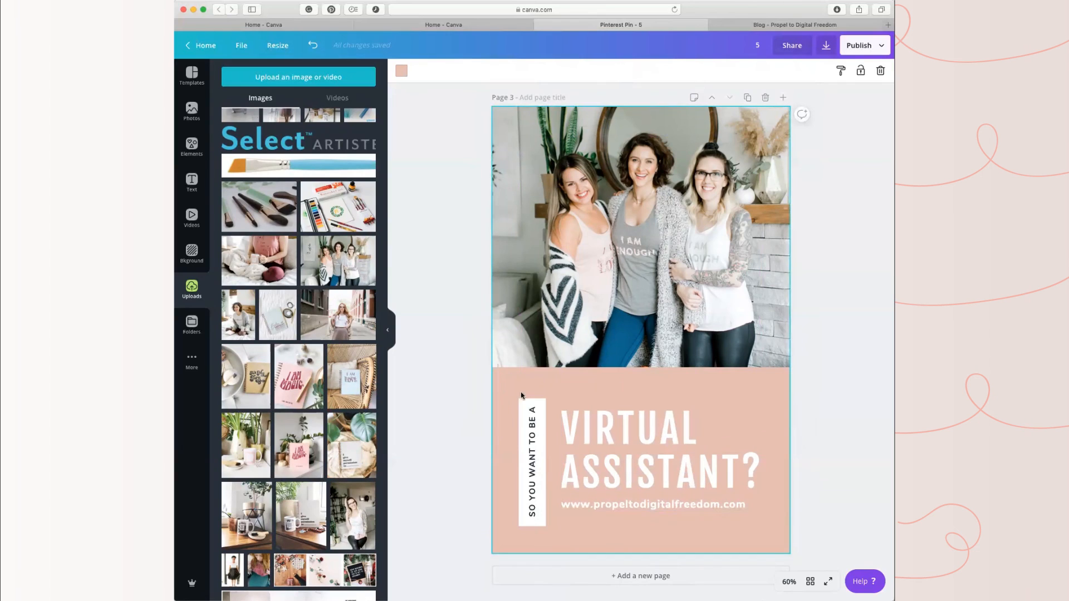
left_click(400, 68)
left_click(259, 380)
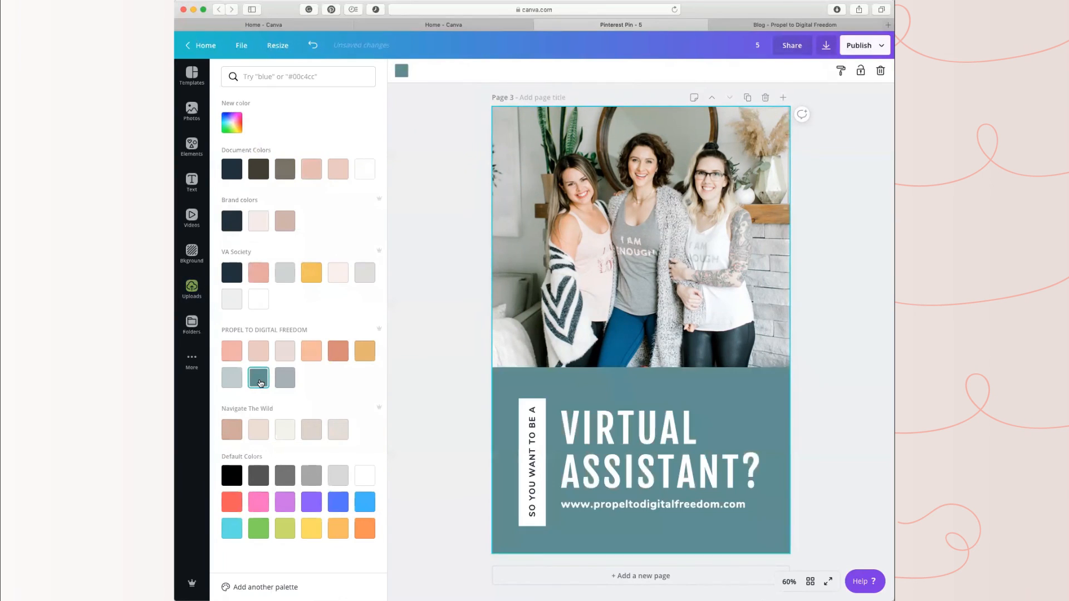
left_click(833, 378)
Step: Recolor the large "5" on page 1 with the dark teal from the PROPEL TO DIGITAL FREEDOM palette
scroll(838, 401, "up", 8)
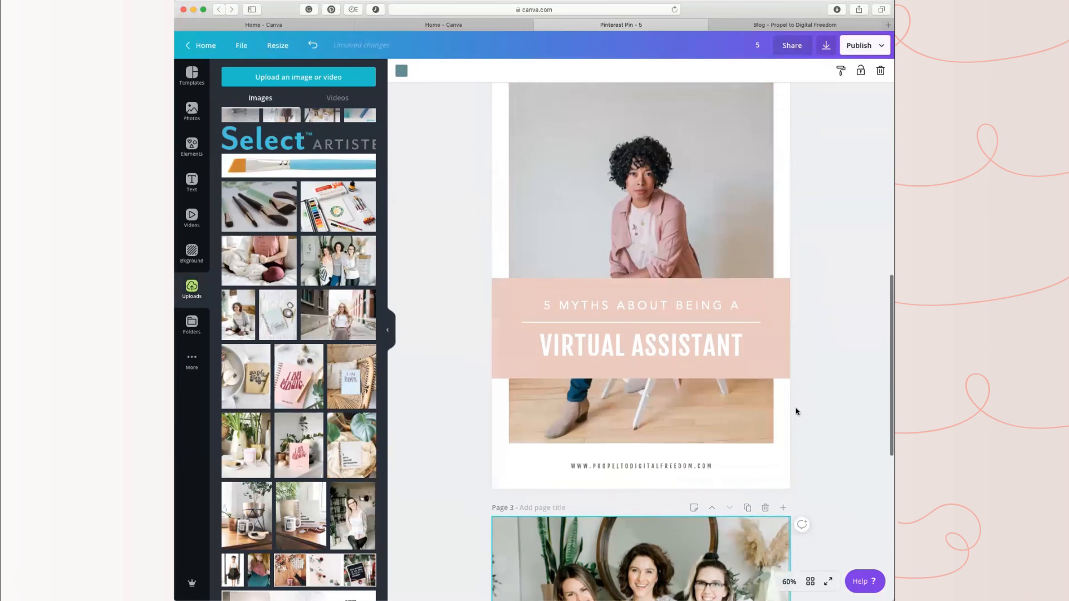
scroll(801, 445, "down", 8)
scroll(810, 445, "up", 4)
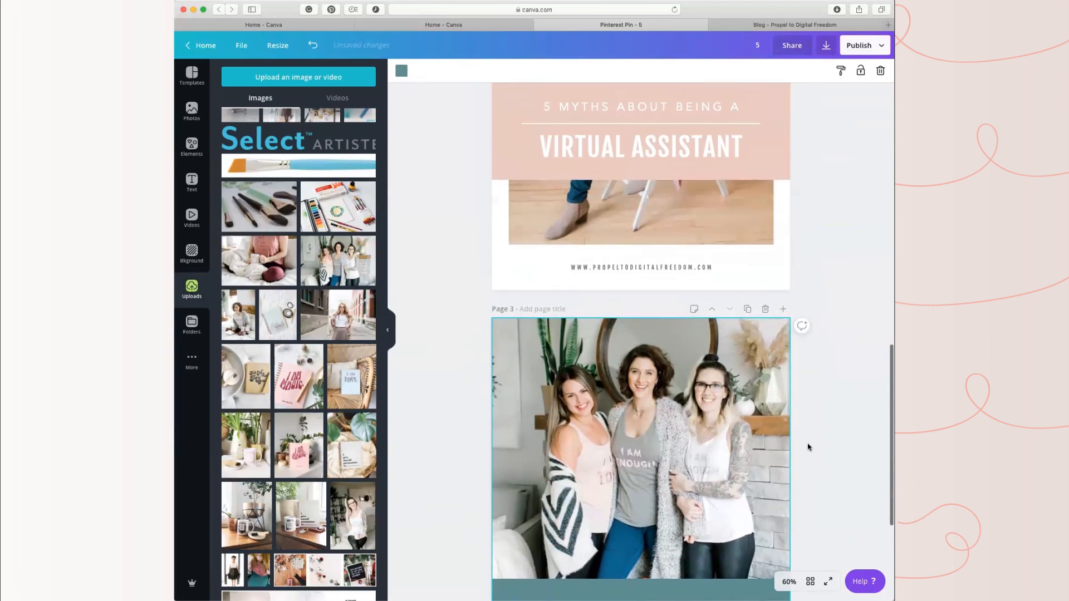
scroll(808, 445, "up", 10)
scroll(808, 442, "up", 3)
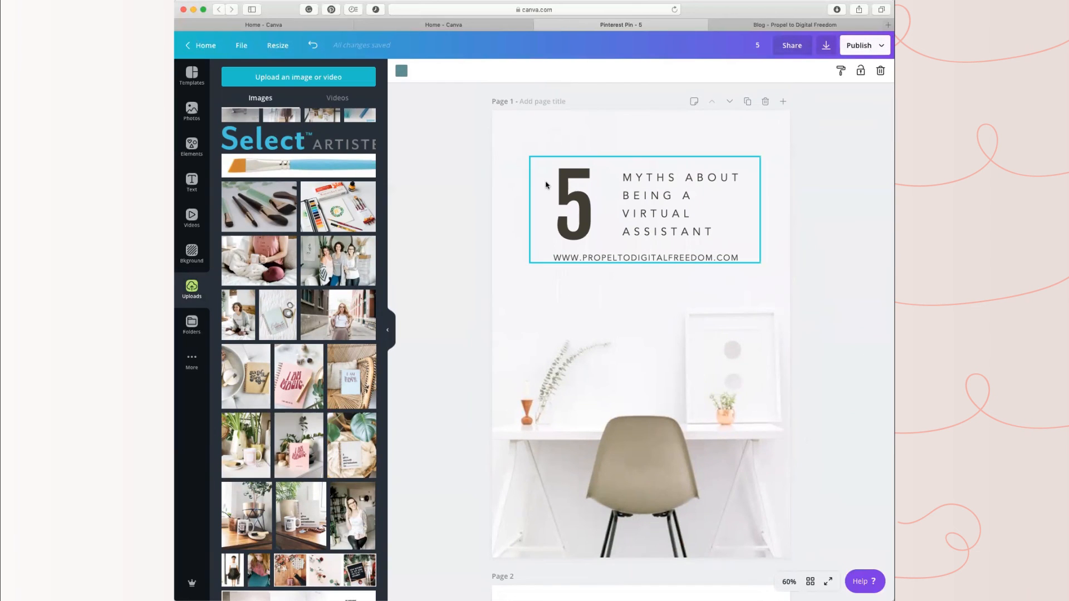
double_click(569, 190)
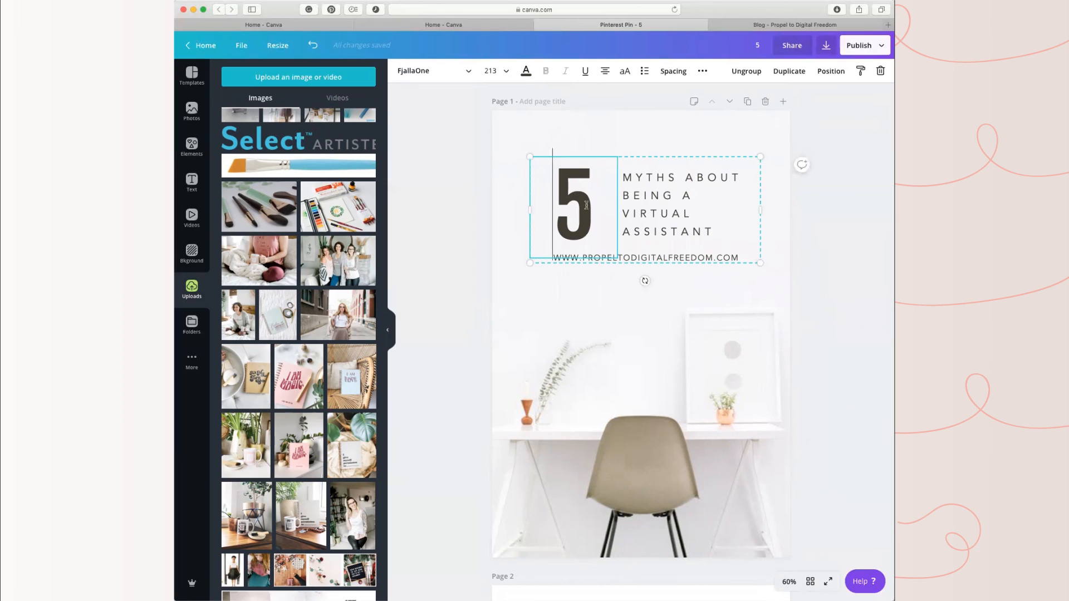
left_click_drag(586, 205, 528, 193)
left_click(526, 71)
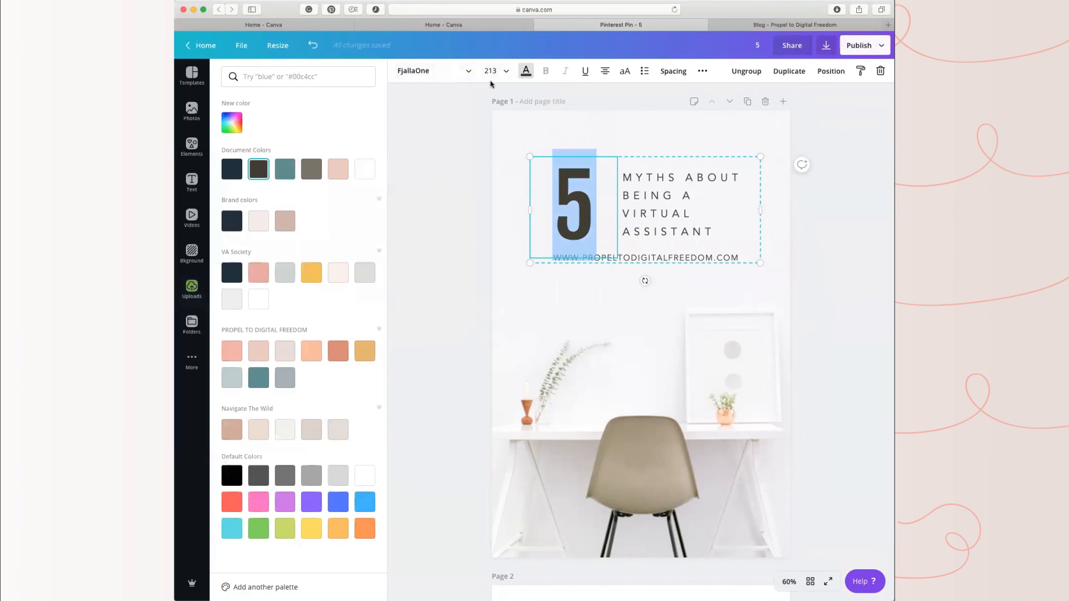
left_click(284, 168)
left_click(258, 378)
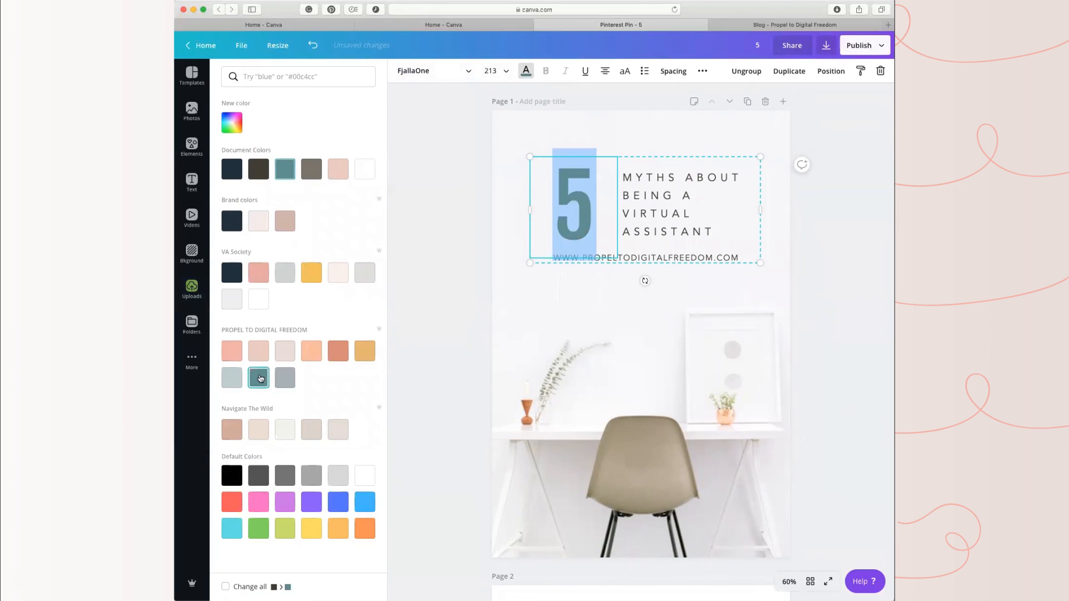
left_click(846, 139)
scroll(753, 367, "down", 3)
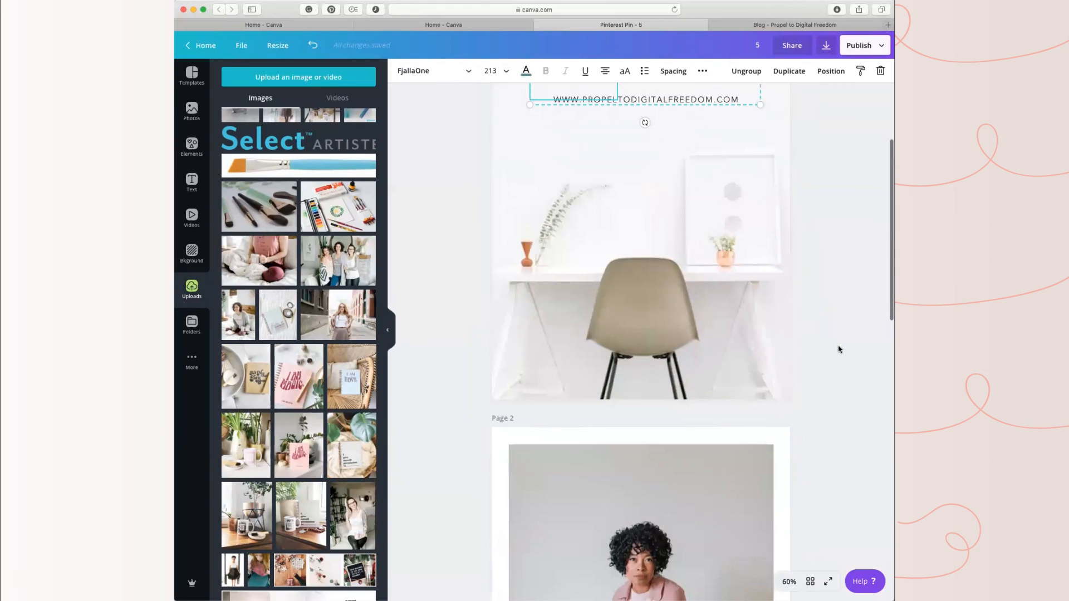
left_click(821, 380)
scroll(794, 422, "down", 5)
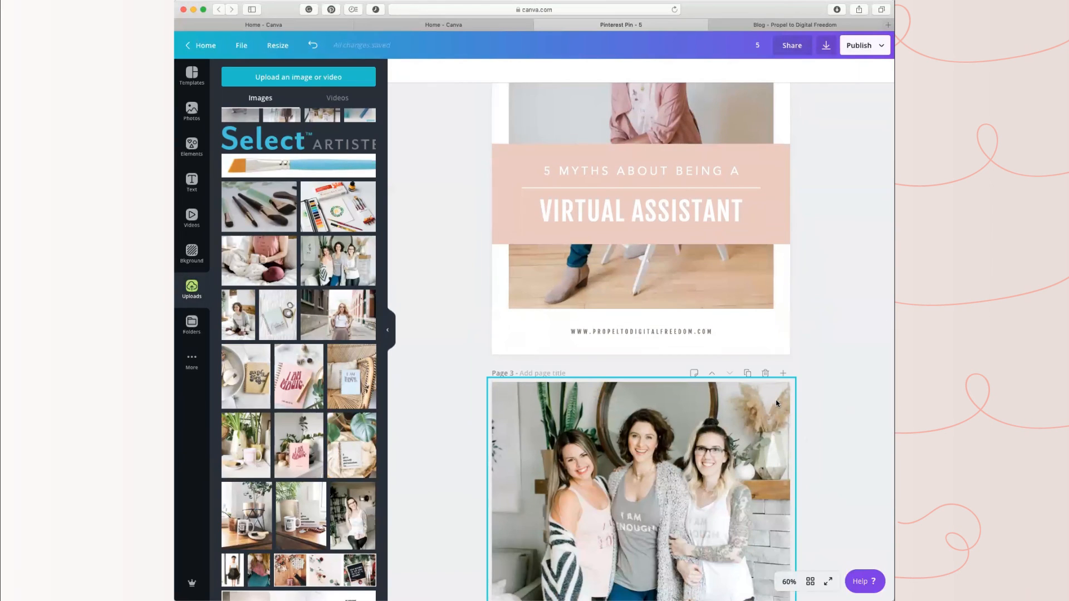